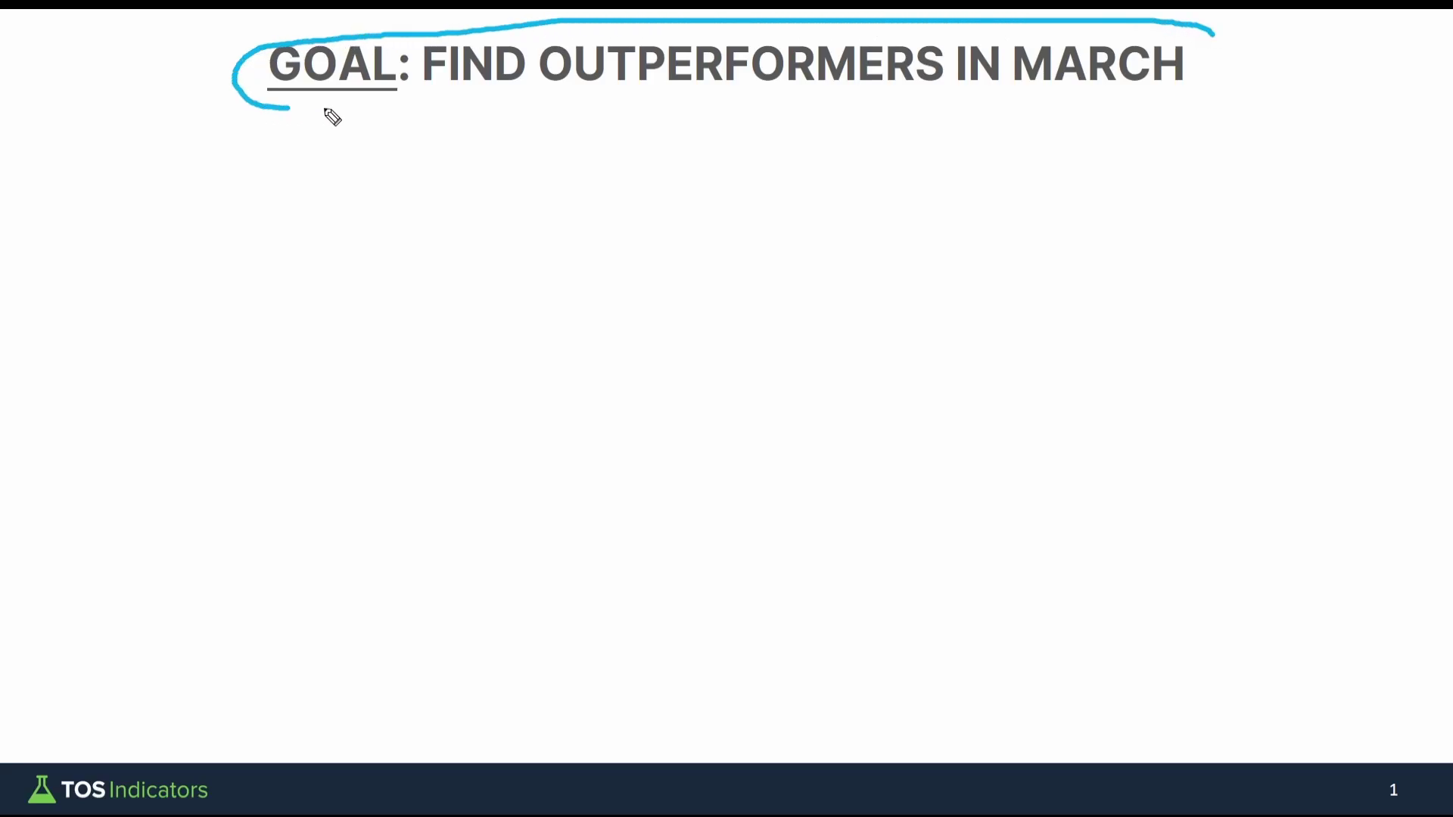
{"action": "left_click_drag", "start_coordinate": [1324, 45], "coordinate": [1230, 67]}
{"action": "mouse_move", "coordinate": [1256, 38]}
{"action": "left_mouse_down"}
{"action": "mouse_move", "coordinate": [1245, 75]}
{"action": "mouse_move", "coordinate": [1271, 78]}
{"action": "left_mouse_up"}
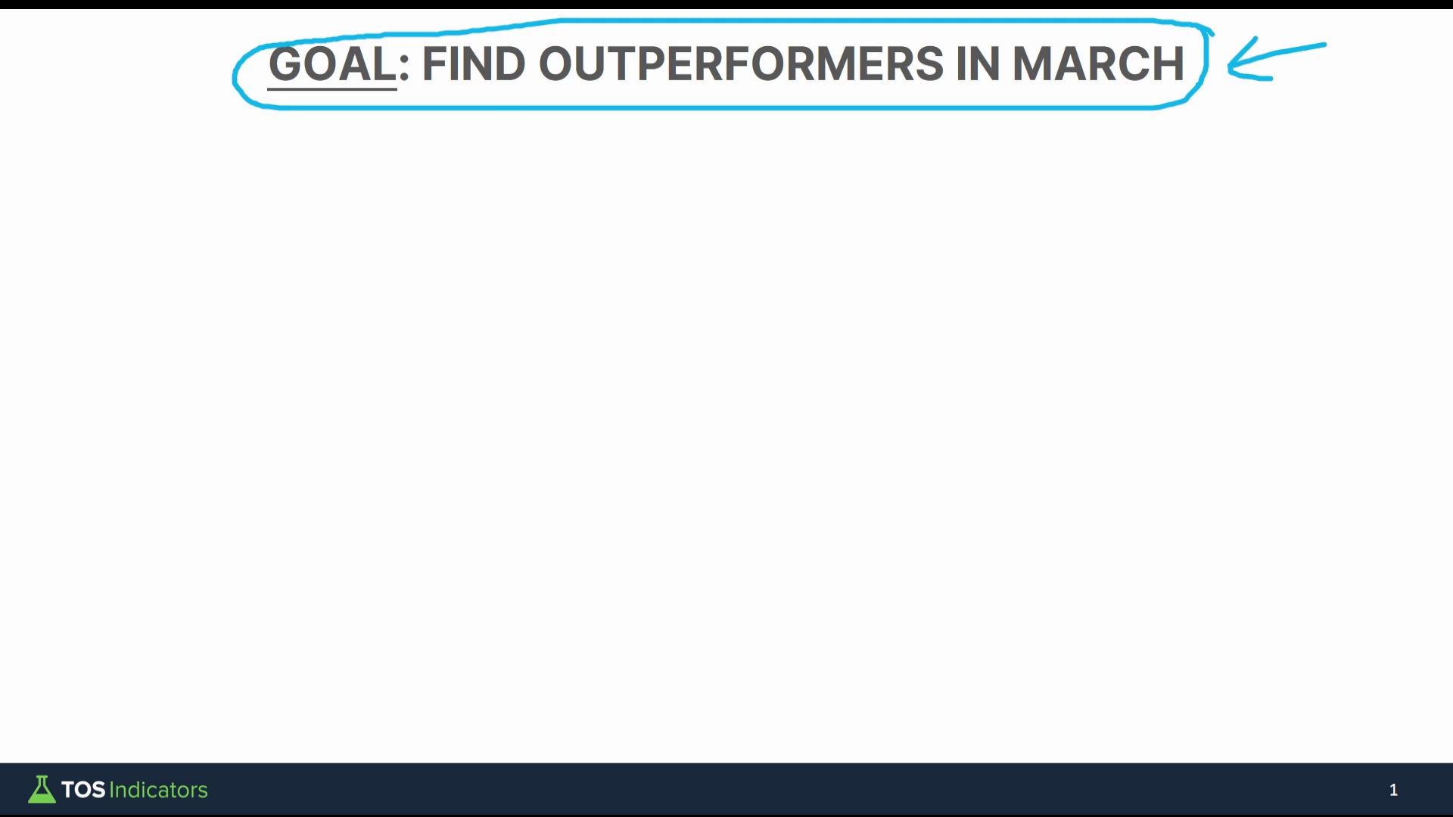
{"action": "key", "text": "Escape"}
Step: Download the Monthly Watchlist Scan file from the tosindicators.com scan page and check it in the recent download history
{"action": "left_click_drag", "start_coordinate": [0, 178], "coordinate": [471, 136]}
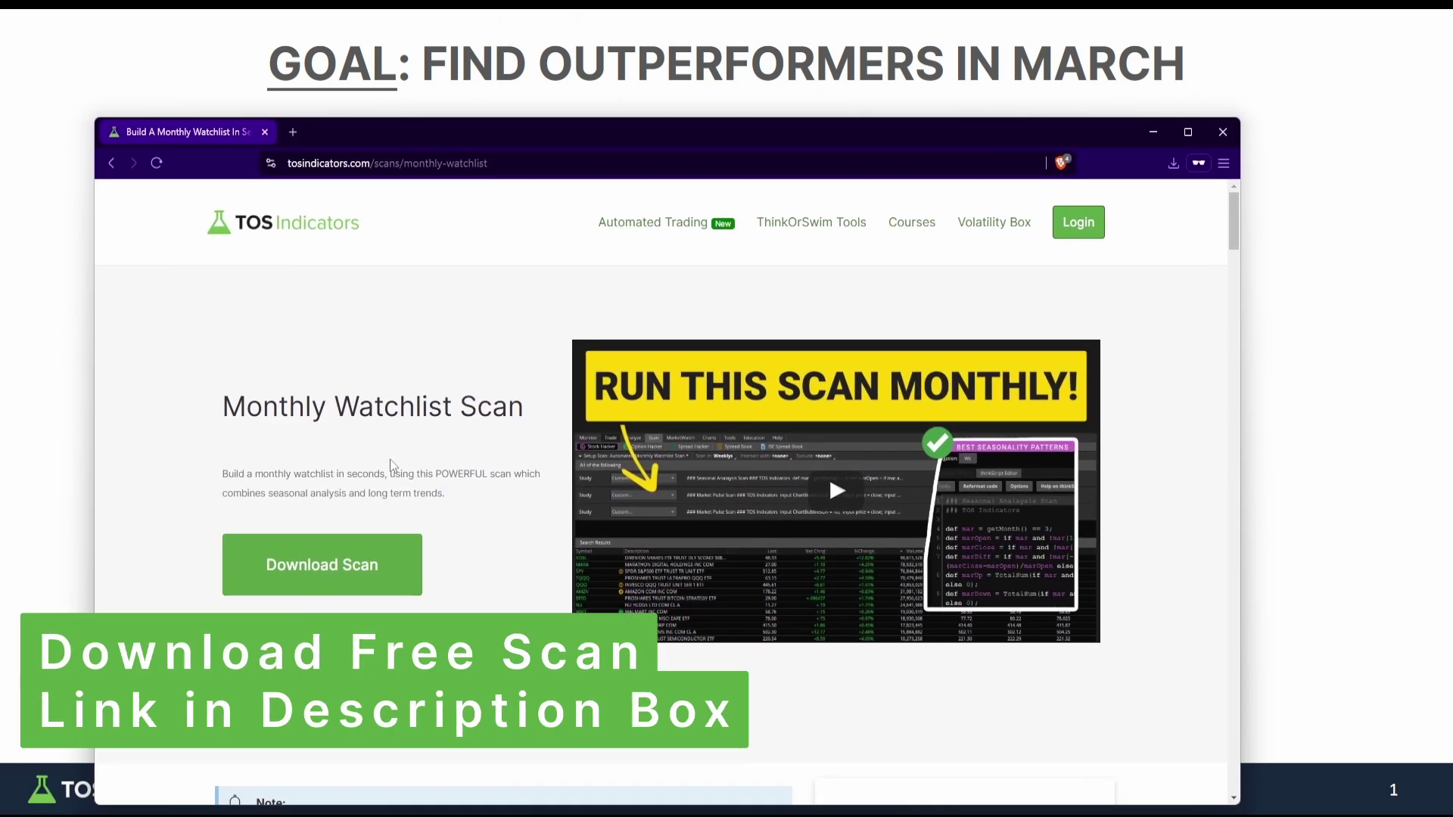
{"action": "left_click", "coordinate": [429, 164]}
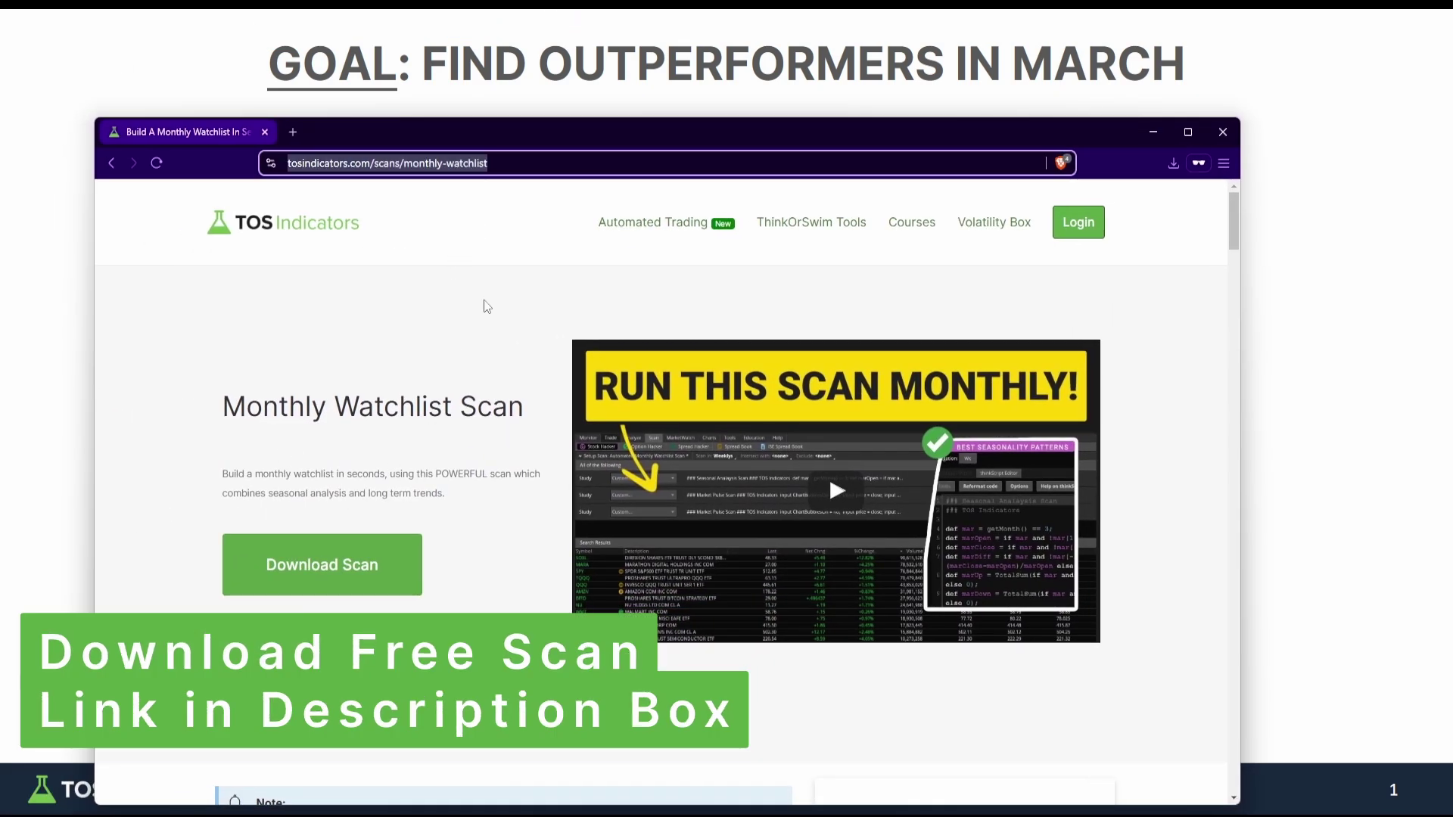
{"action": "left_click", "coordinate": [409, 513]}
{"action": "left_click", "coordinate": [353, 567]}
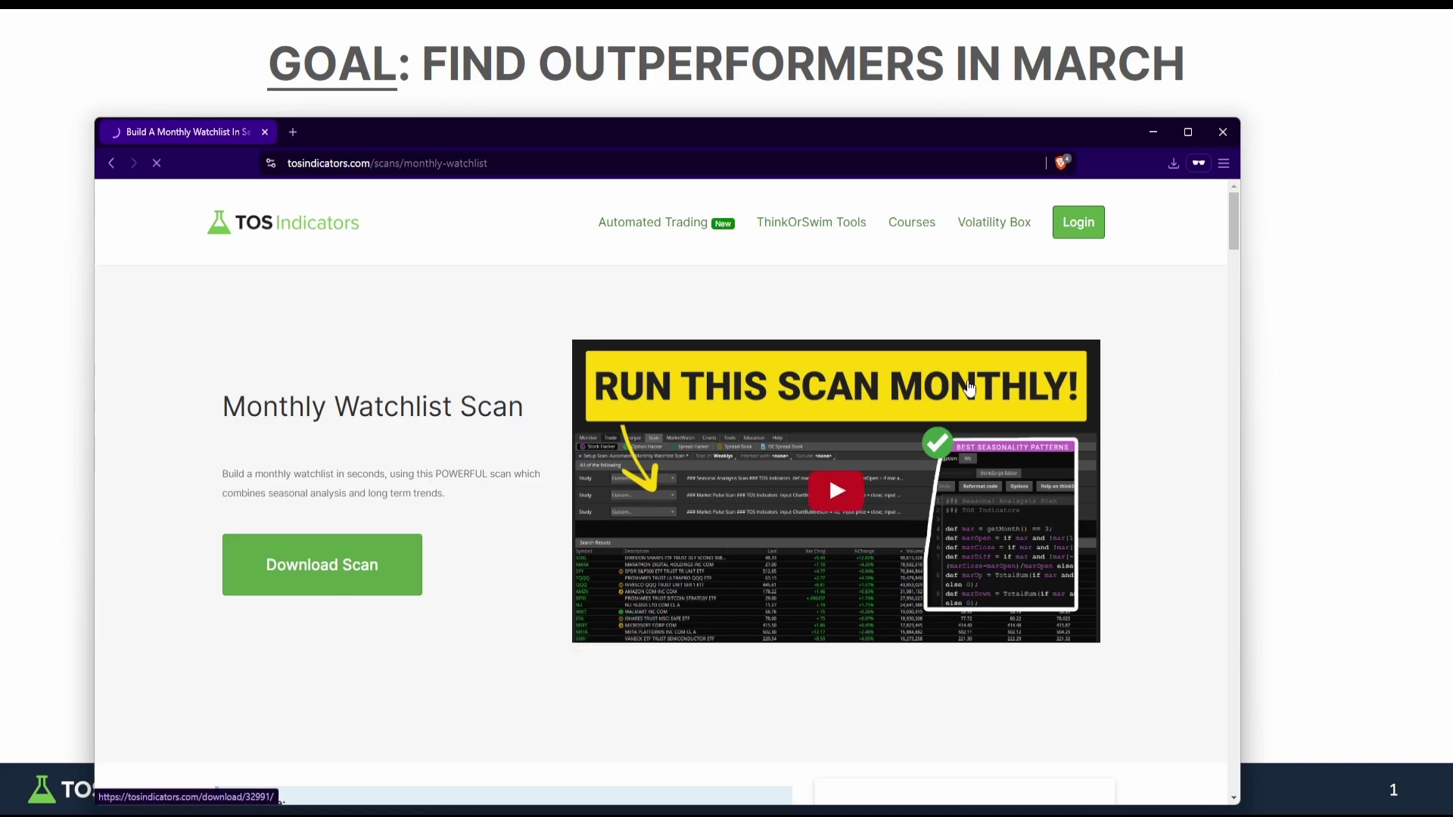
{"action": "left_click", "coordinate": [1174, 171]}
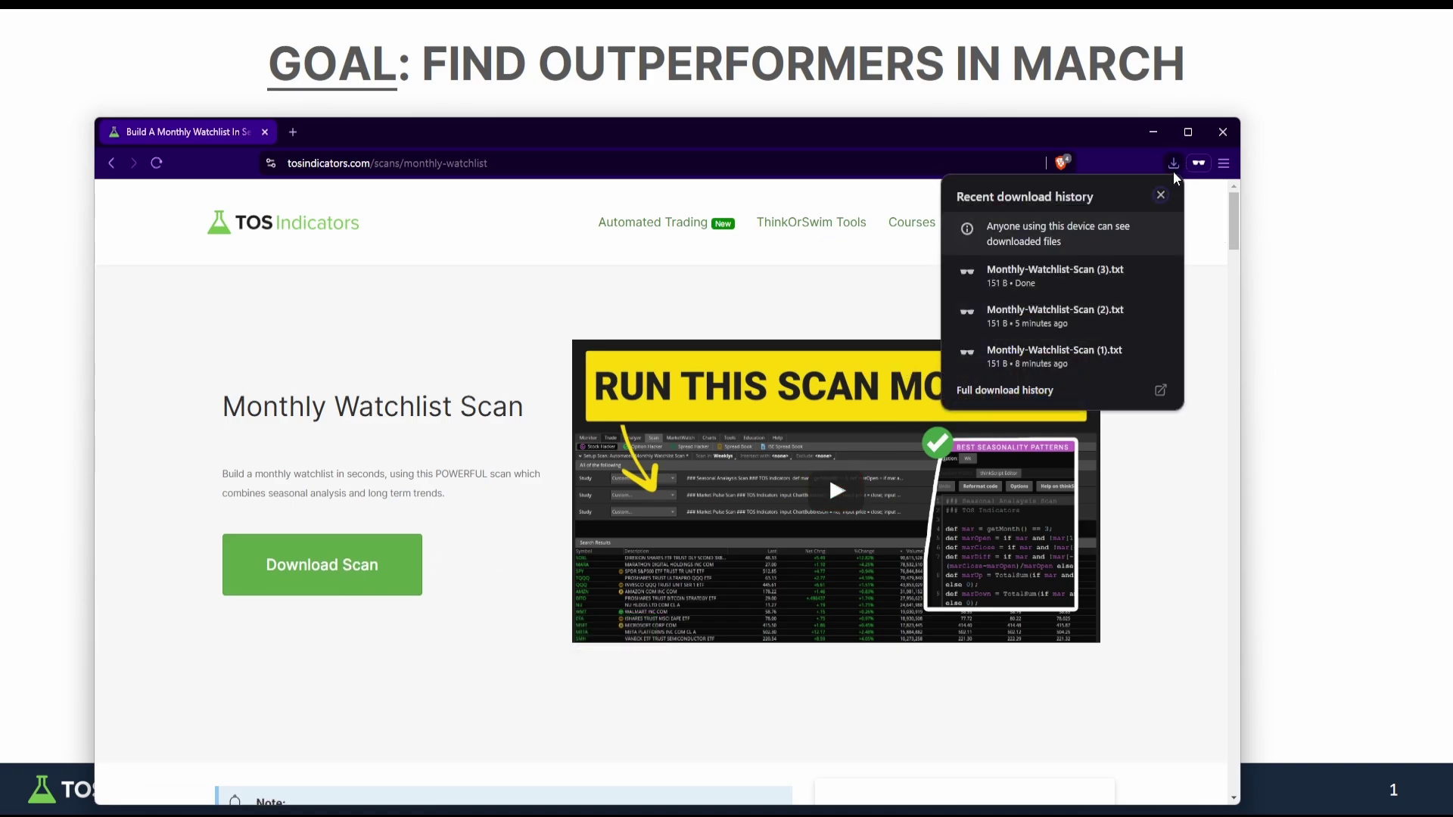
{"action": "left_click", "coordinate": [1106, 130]}
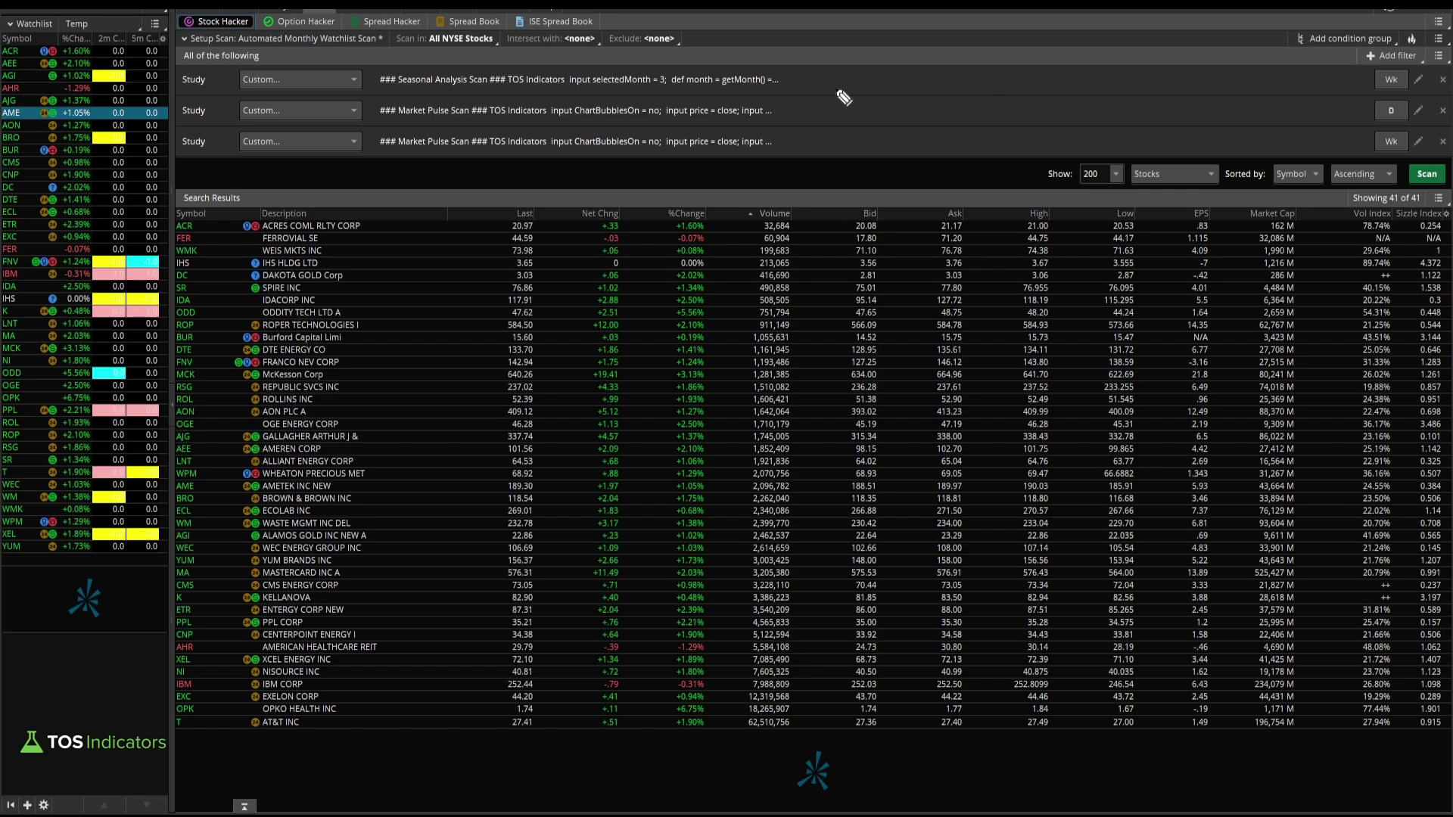
Step: Mark the scan's three custom study filters with an on-screen bracket and arrow, and clear the marks
{"action": "mouse_move", "coordinate": [783, 77]}
{"action": "left_mouse_down"}
{"action": "mouse_move", "coordinate": [806, 79]}
{"action": "mouse_move", "coordinate": [806, 154]}
{"action": "mouse_move", "coordinate": [783, 152]}
{"action": "mouse_move", "coordinate": [865, 106]}
{"action": "mouse_move", "coordinate": [821, 124]}
{"action": "left_mouse_up"}
{"action": "left_click_drag", "start_coordinate": [944, 69], "coordinate": [944, 88]}
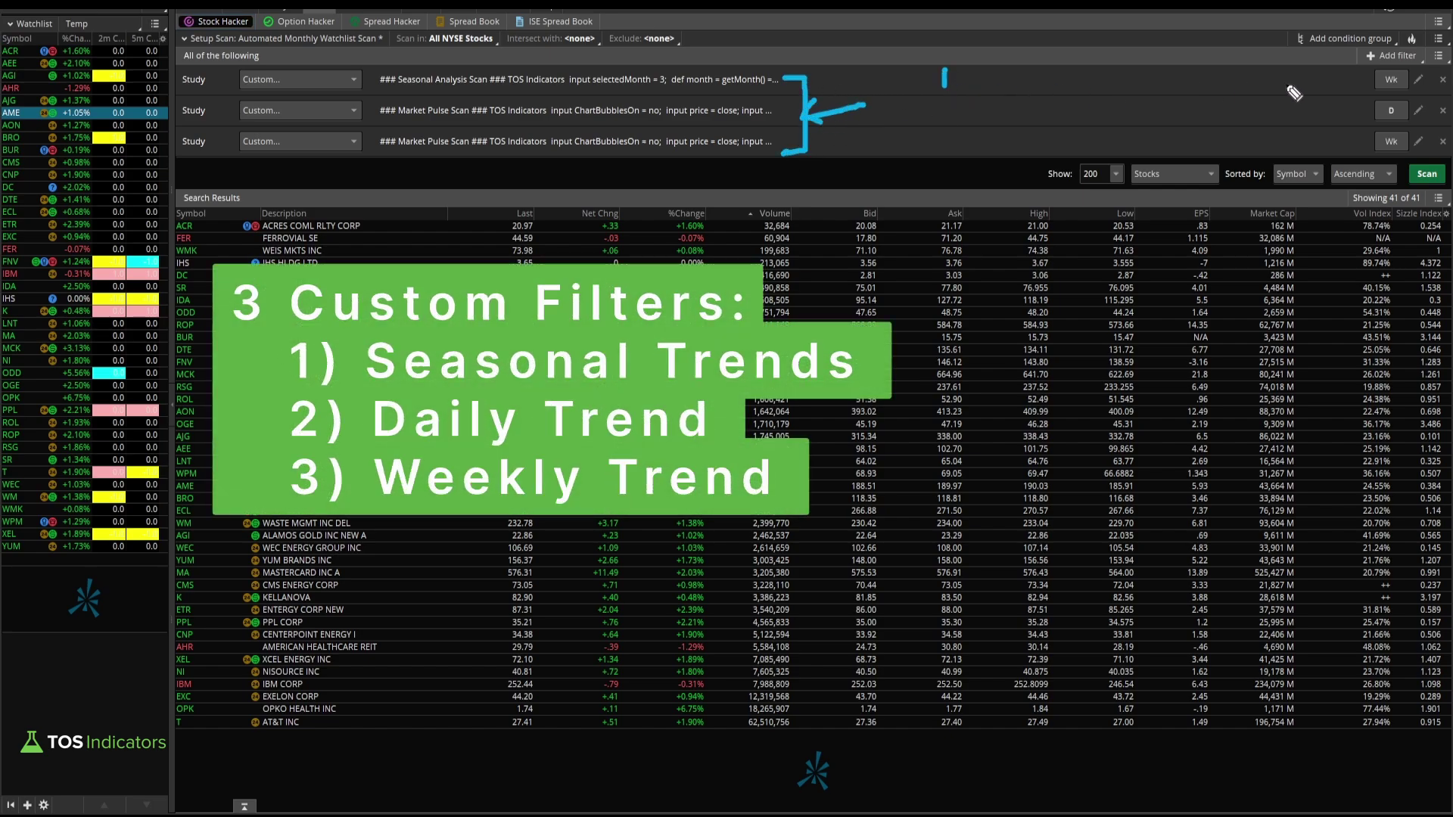
{"action": "key", "text": "Escape"}
Step: Open the Seasonal Analysis Scan filter's script, centre its dialog, and box the weekly aggregation with an arrow pointing to it
{"action": "left_click", "coordinate": [1423, 82]}
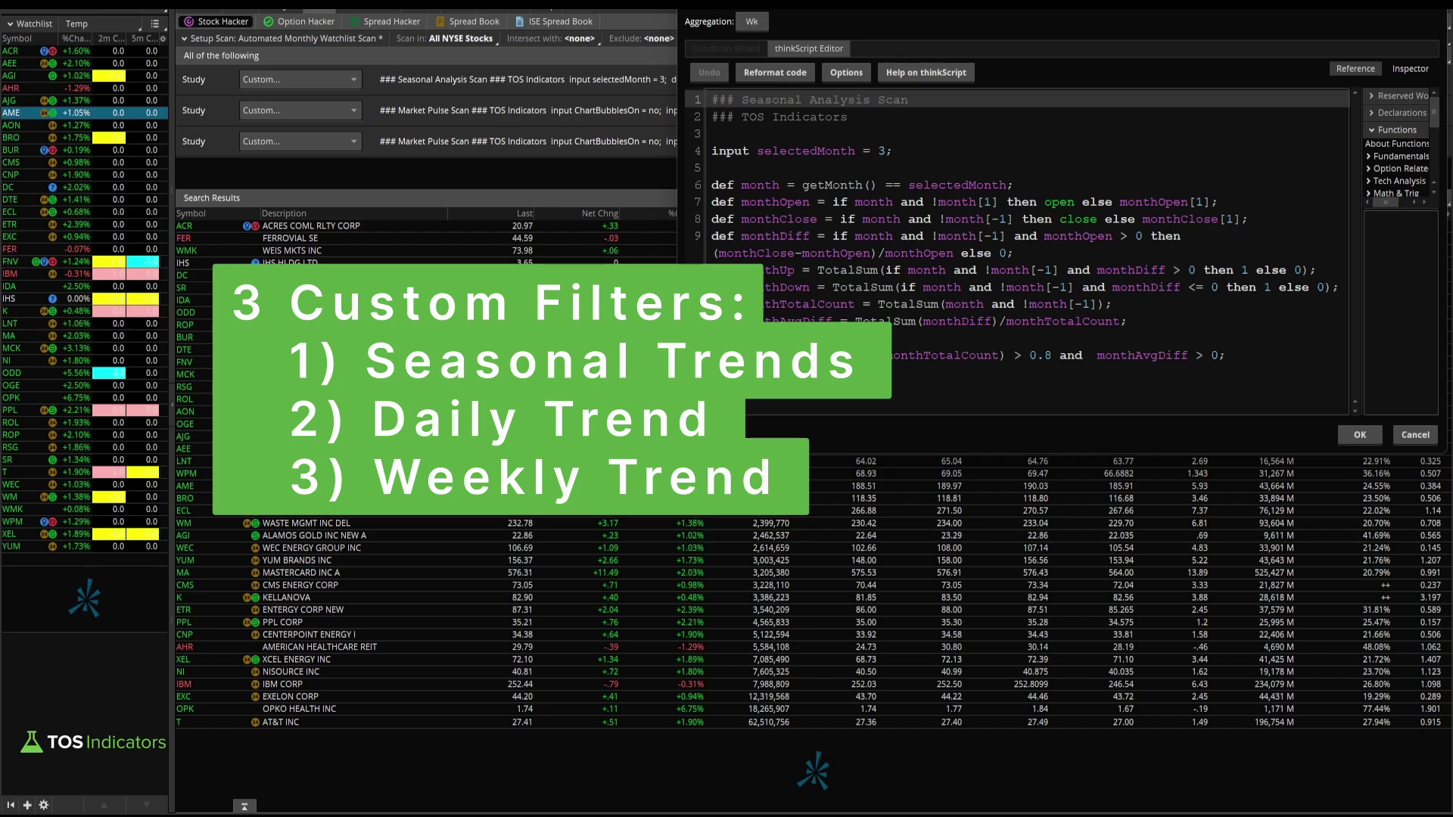
{"action": "left_click_drag", "start_coordinate": [873, 4], "coordinate": [581, 115]}
{"action": "key", "text": "ctrl+2"}
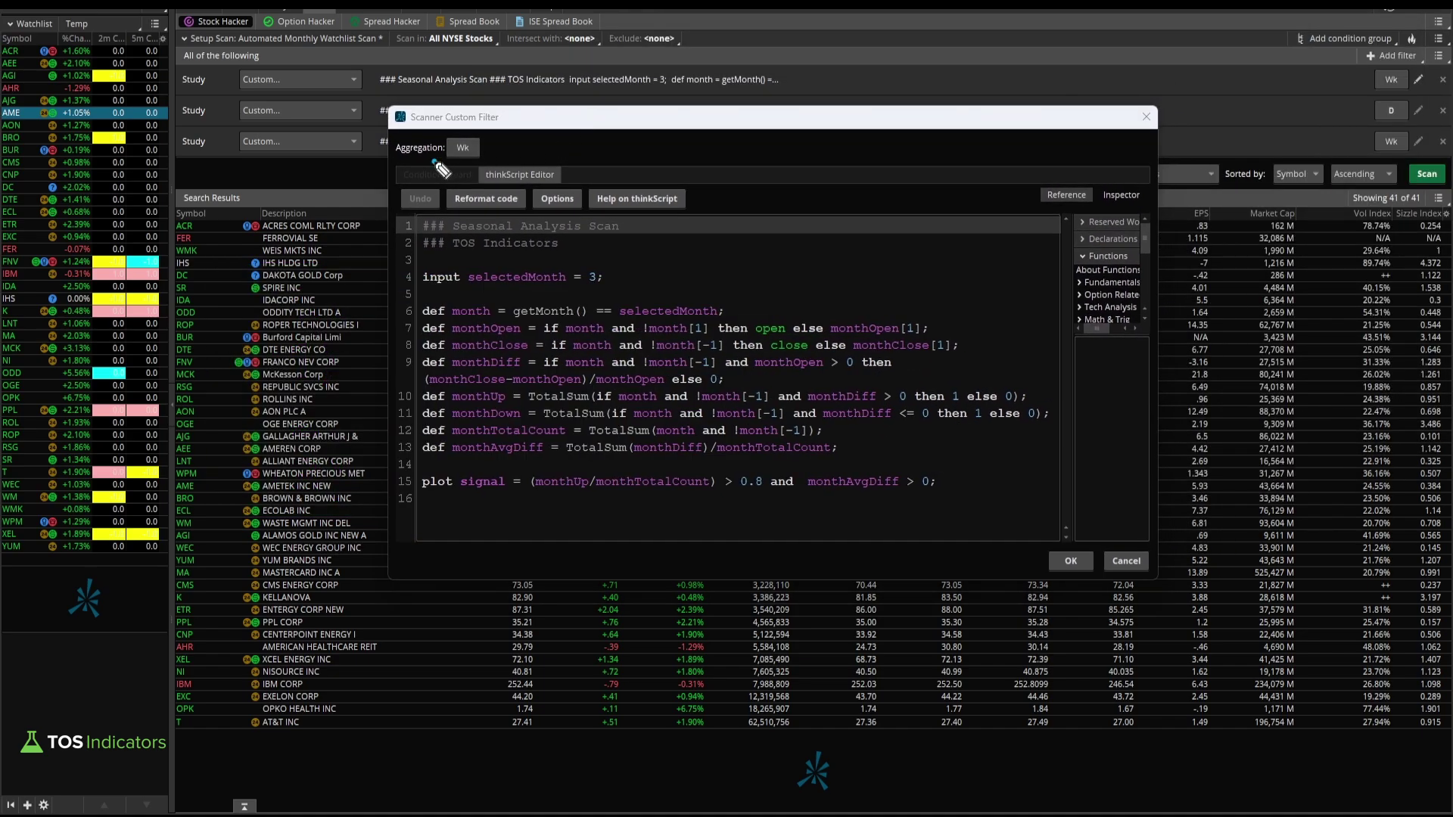
{"action": "mouse_move", "coordinate": [435, 162]}
{"action": "left_mouse_down"}
{"action": "mouse_move", "coordinate": [470, 133]}
{"action": "mouse_move", "coordinate": [431, 157]}
{"action": "left_mouse_up"}
{"action": "mouse_move", "coordinate": [557, 142]}
{"action": "left_mouse_down"}
{"action": "mouse_move", "coordinate": [516, 150]}
{"action": "mouse_move", "coordinate": [540, 162]}
{"action": "left_mouse_up"}
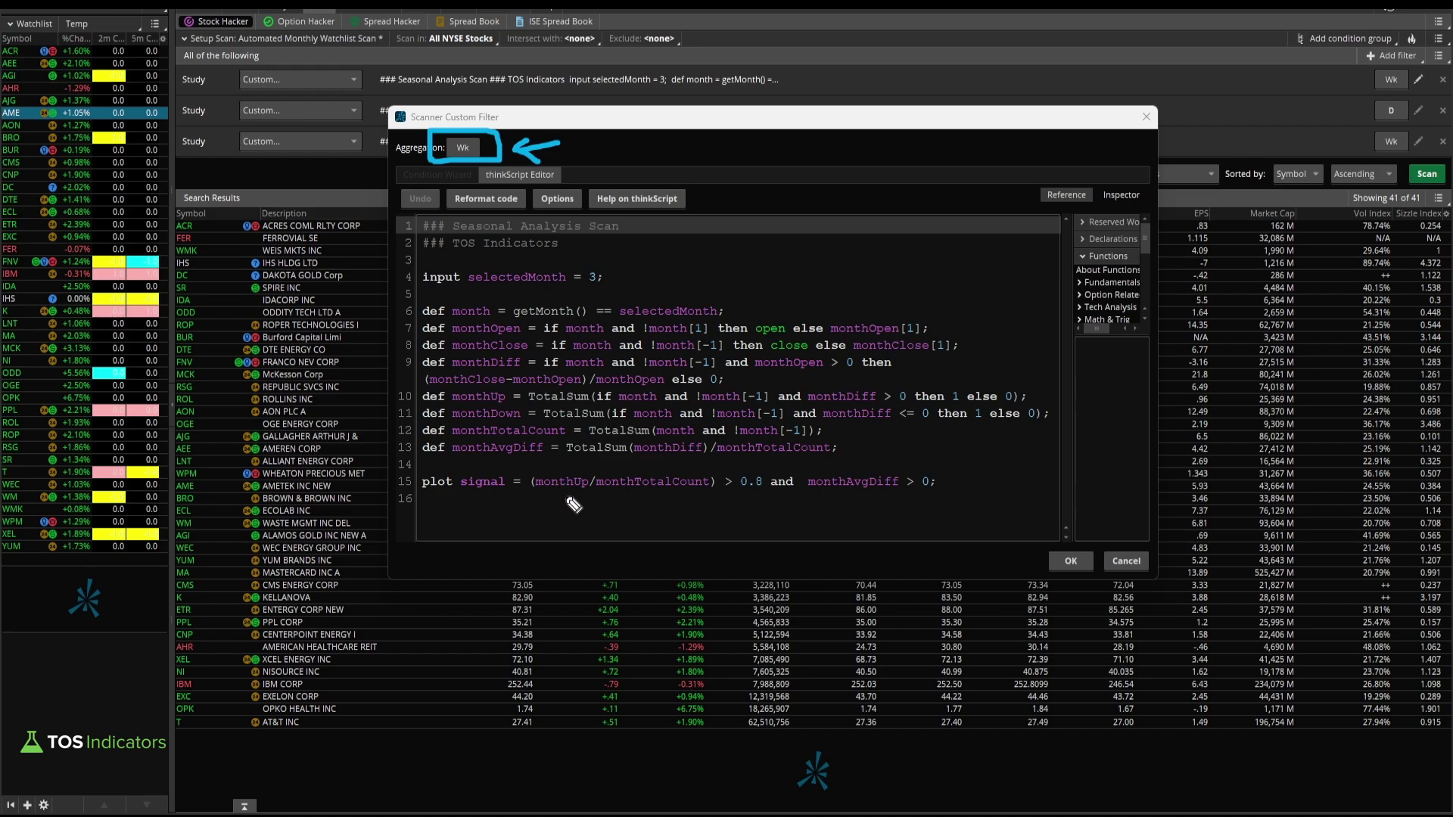
Step: Underline the monthUp/monthTotalCount and monthAvgDiff terms of the plot signal line and write an underlined 80% below it
{"action": "left_click_drag", "start_coordinate": [535, 498], "coordinate": [692, 495]}
{"action": "left_click_drag", "start_coordinate": [817, 498], "coordinate": [894, 497]}
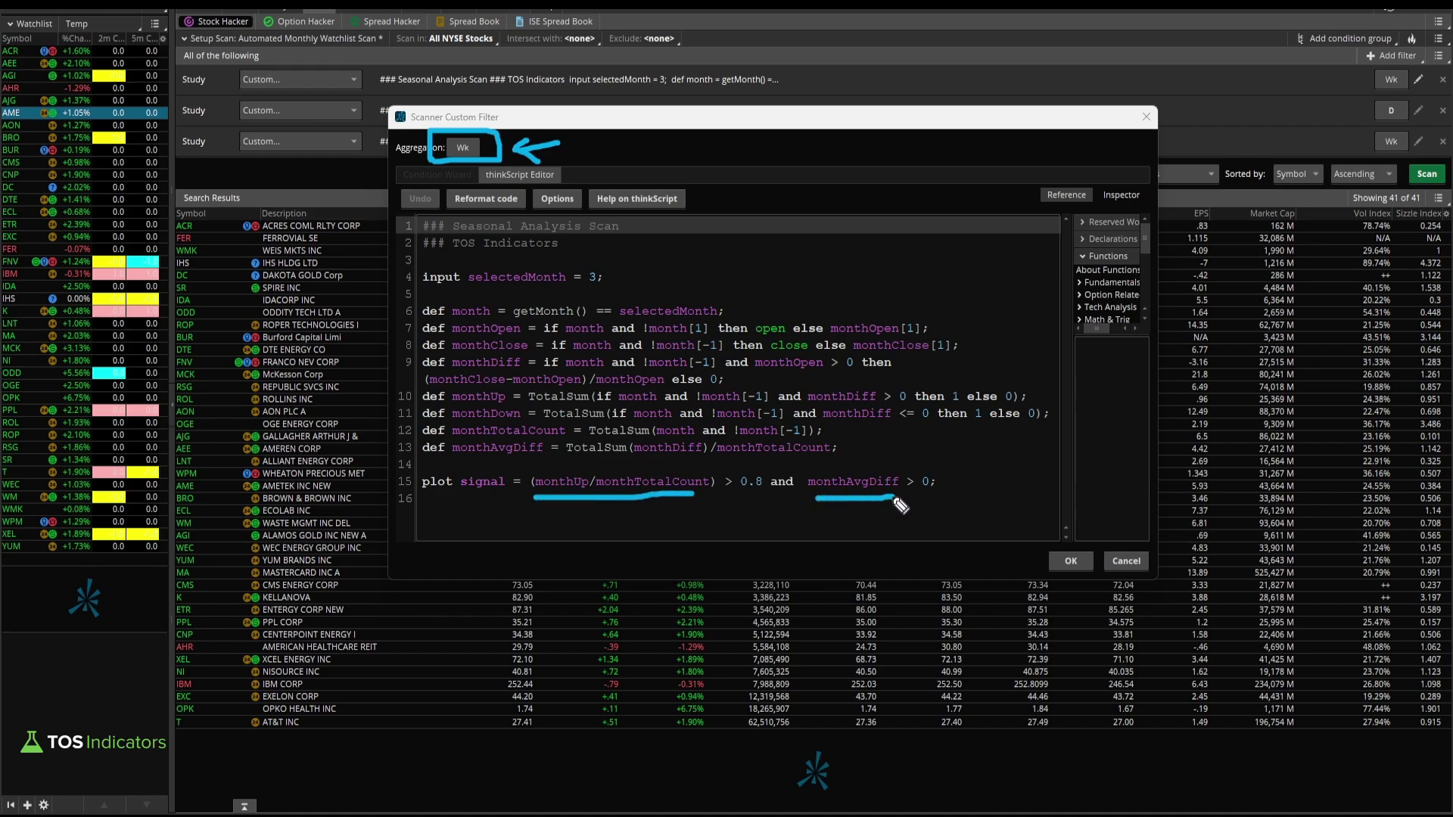
{"action": "mouse_move", "coordinate": [685, 515]}
{"action": "left_mouse_down"}
{"action": "mouse_move", "coordinate": [690, 529]}
{"action": "mouse_move", "coordinate": [738, 516]}
{"action": "mouse_move", "coordinate": [735, 544]}
{"action": "left_mouse_up"}
{"action": "left_click_drag", "start_coordinate": [746, 535], "coordinate": [750, 540]}
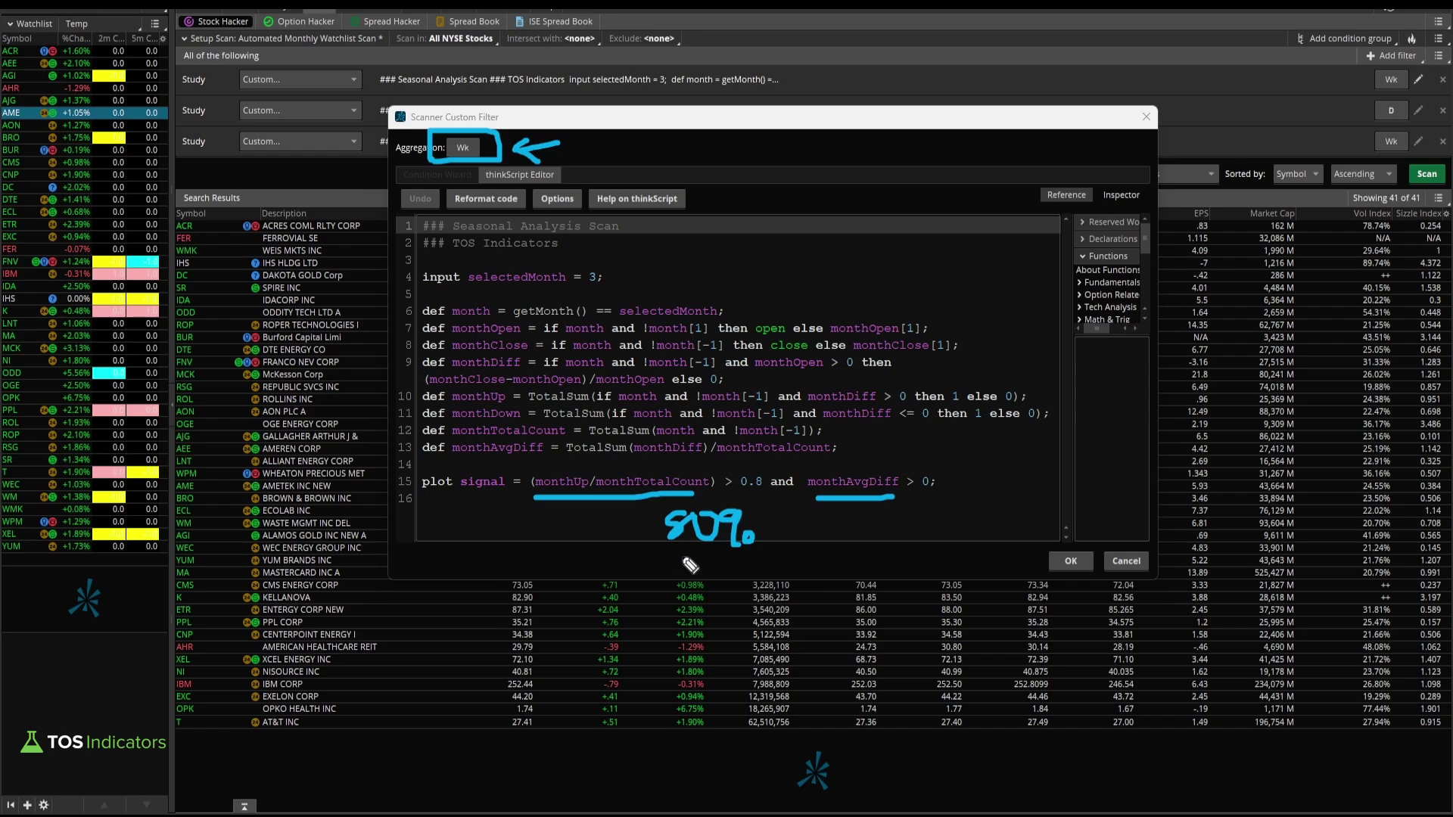
{"action": "left_click_drag", "start_coordinate": [673, 557], "coordinate": [757, 556]}
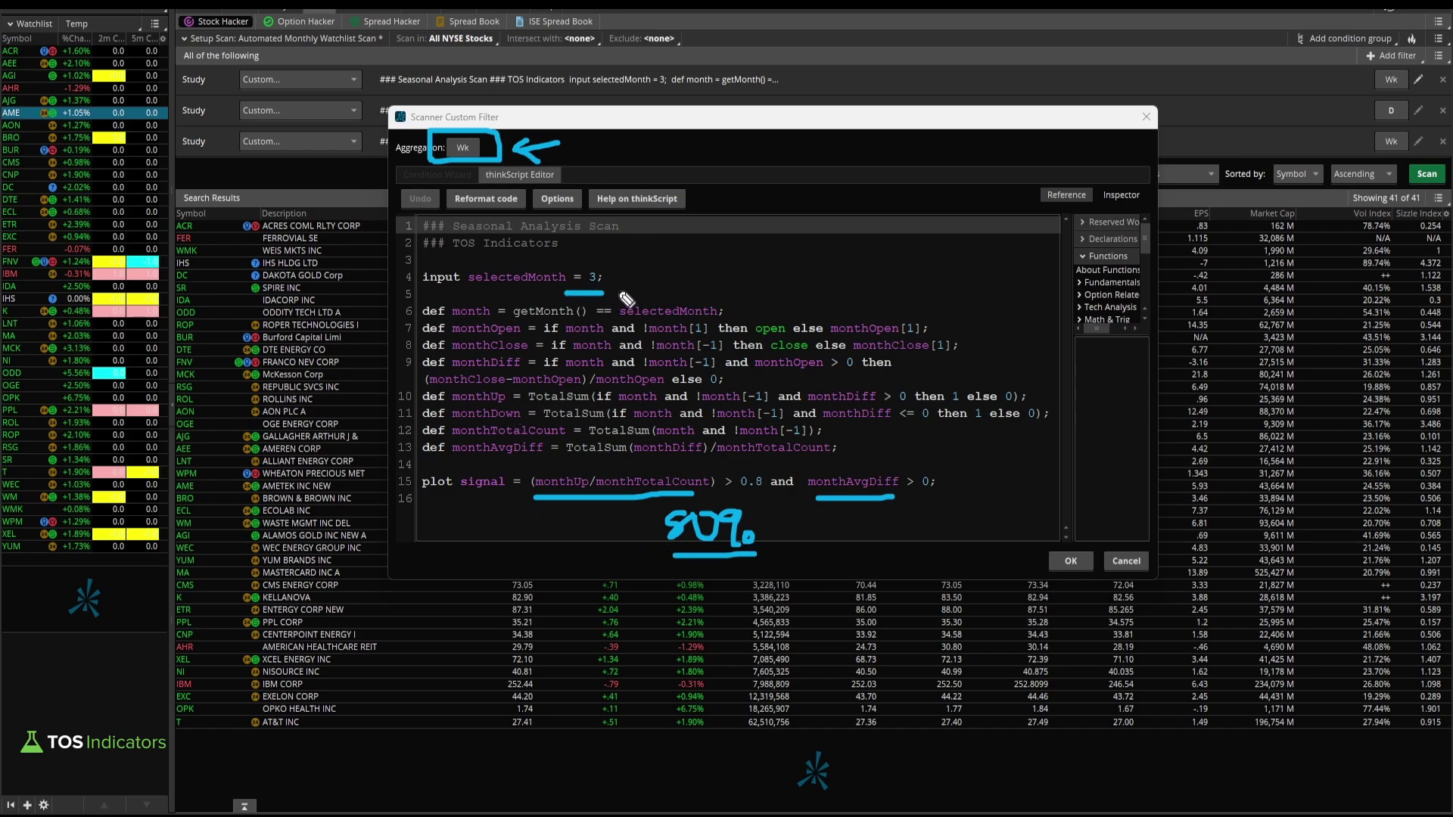
Step: Circle the selectedMonth input line, put a check mark below the signal line, and write the date 3/2 with an arrow
{"action": "mouse_move", "coordinate": [622, 297]}
{"action": "left_mouse_down"}
{"action": "mouse_move", "coordinate": [478, 259]}
{"action": "mouse_move", "coordinate": [421, 296]}
{"action": "mouse_move", "coordinate": [594, 305]}
{"action": "left_mouse_up"}
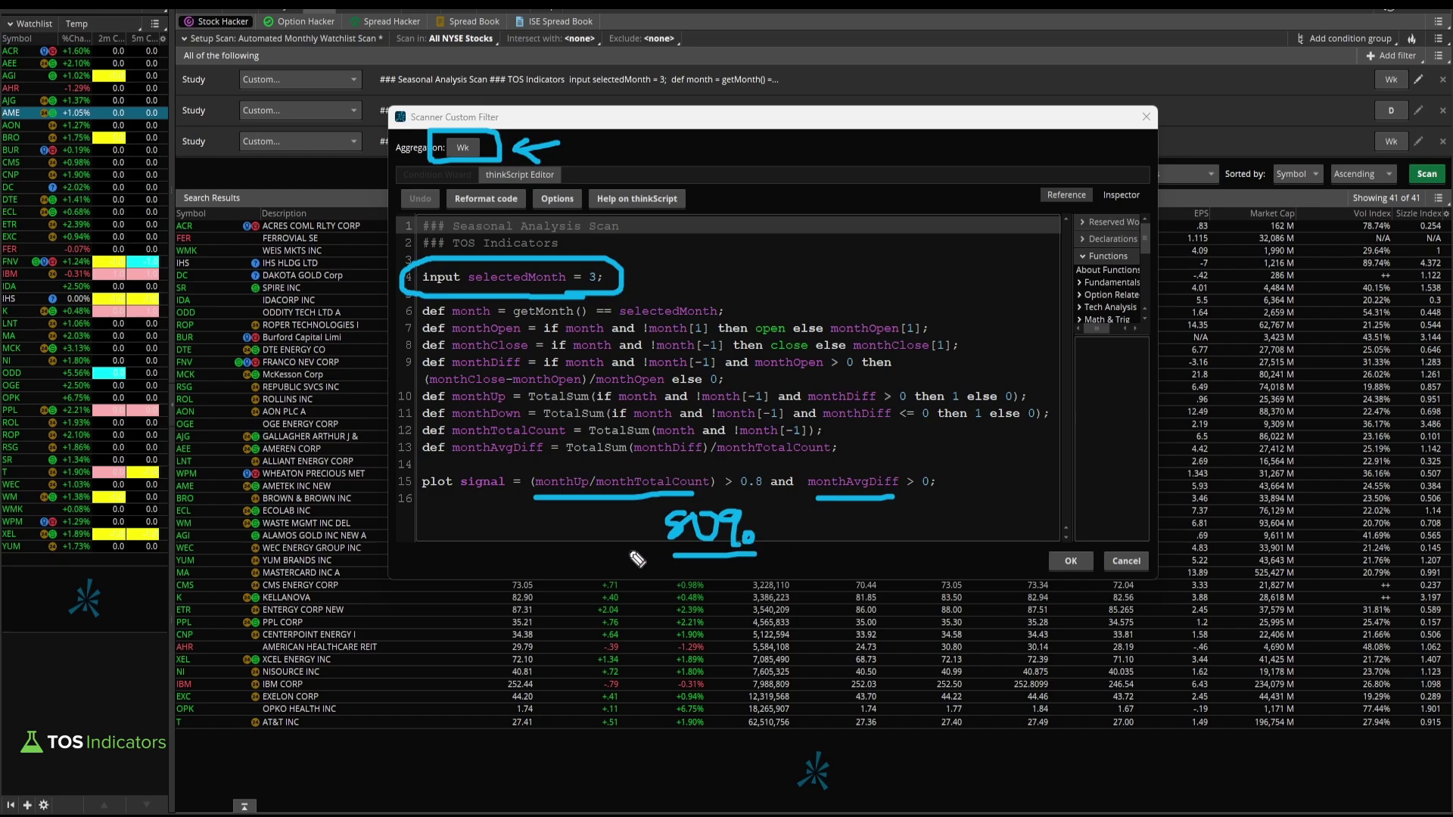
{"action": "left_click_drag", "start_coordinate": [550, 533], "coordinate": [581, 524]}
{"action": "mouse_move", "coordinate": [800, 249]}
{"action": "left_mouse_down"}
{"action": "mouse_move", "coordinate": [825, 264]}
{"action": "mouse_move", "coordinate": [826, 289]}
{"action": "mouse_move", "coordinate": [881, 277]}
{"action": "mouse_move", "coordinate": [859, 310]}
{"action": "left_mouse_up"}
{"action": "left_click_drag", "start_coordinate": [941, 250], "coordinate": [889, 273]}
{"action": "left_click_drag", "start_coordinate": [904, 261], "coordinate": [931, 283]}
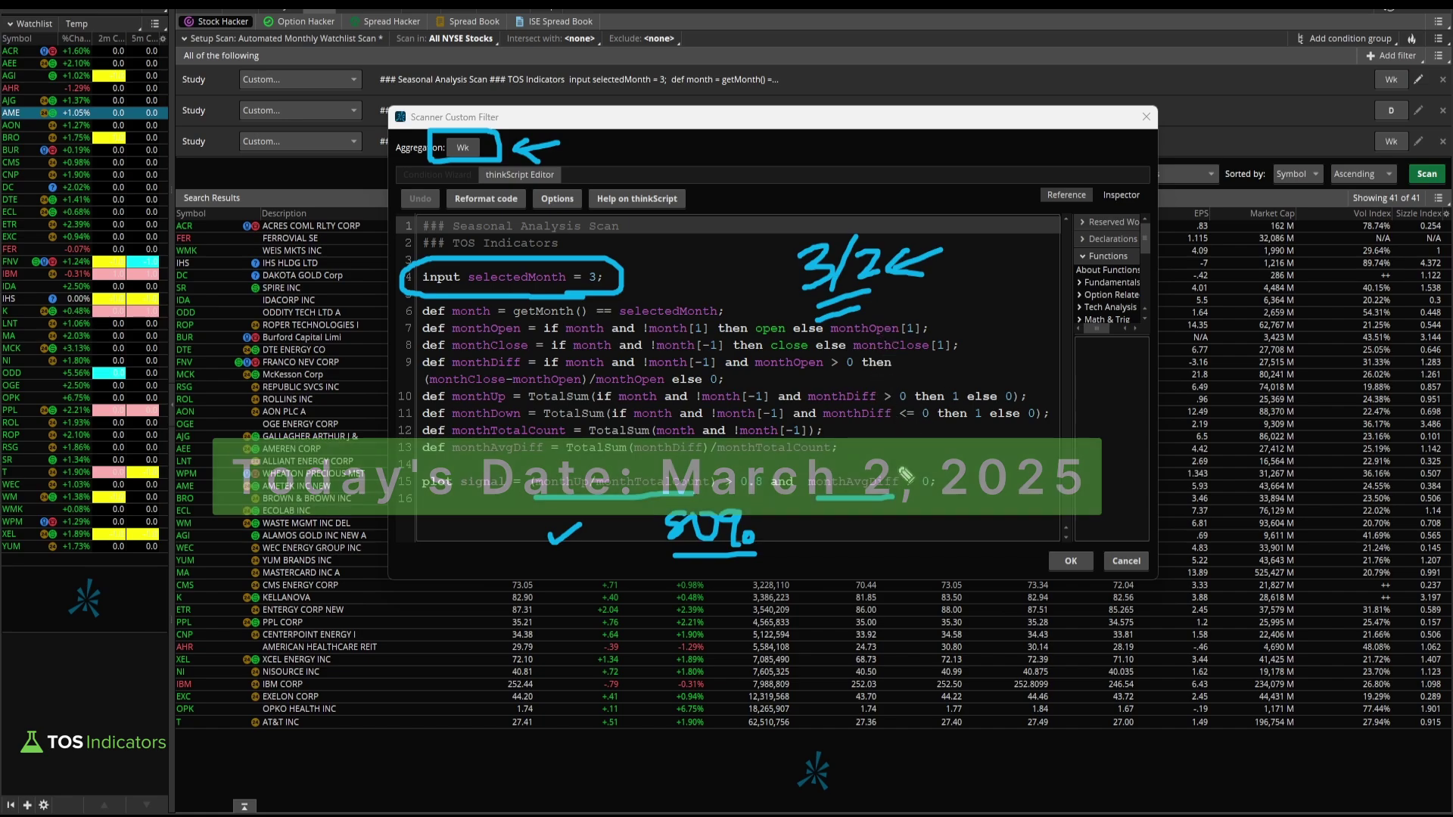
Step: Annotate the monthAvgDiff > 0 condition with a double-underlined plus sign, and clear all on-screen marks
{"action": "mouse_move", "coordinate": [944, 479]}
{"action": "left_mouse_down"}
{"action": "mouse_move", "coordinate": [804, 473]}
{"action": "mouse_move", "coordinate": [804, 505]}
{"action": "mouse_move", "coordinate": [951, 507]}
{"action": "mouse_move", "coordinate": [946, 469]}
{"action": "mouse_move", "coordinate": [957, 485]}
{"action": "mouse_move", "coordinate": [1063, 469]}
{"action": "mouse_move", "coordinate": [1049, 478]}
{"action": "left_mouse_up"}
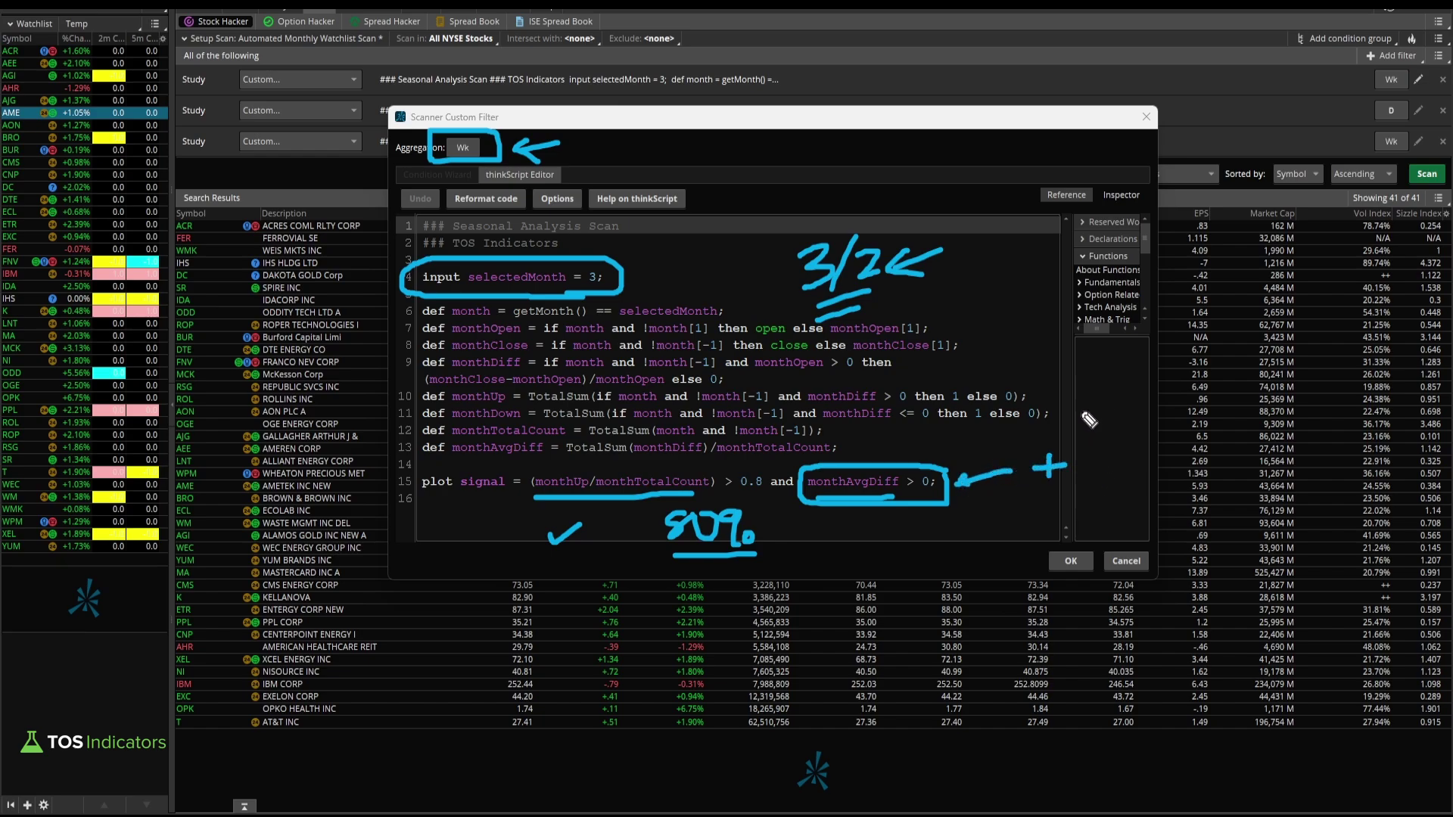
{"action": "left_click_drag", "start_coordinate": [1095, 410], "coordinate": [1073, 436]}
{"action": "left_click_drag", "start_coordinate": [1038, 485], "coordinate": [1065, 482]}
{"action": "left_click_drag", "start_coordinate": [1038, 495], "coordinate": [1067, 491]}
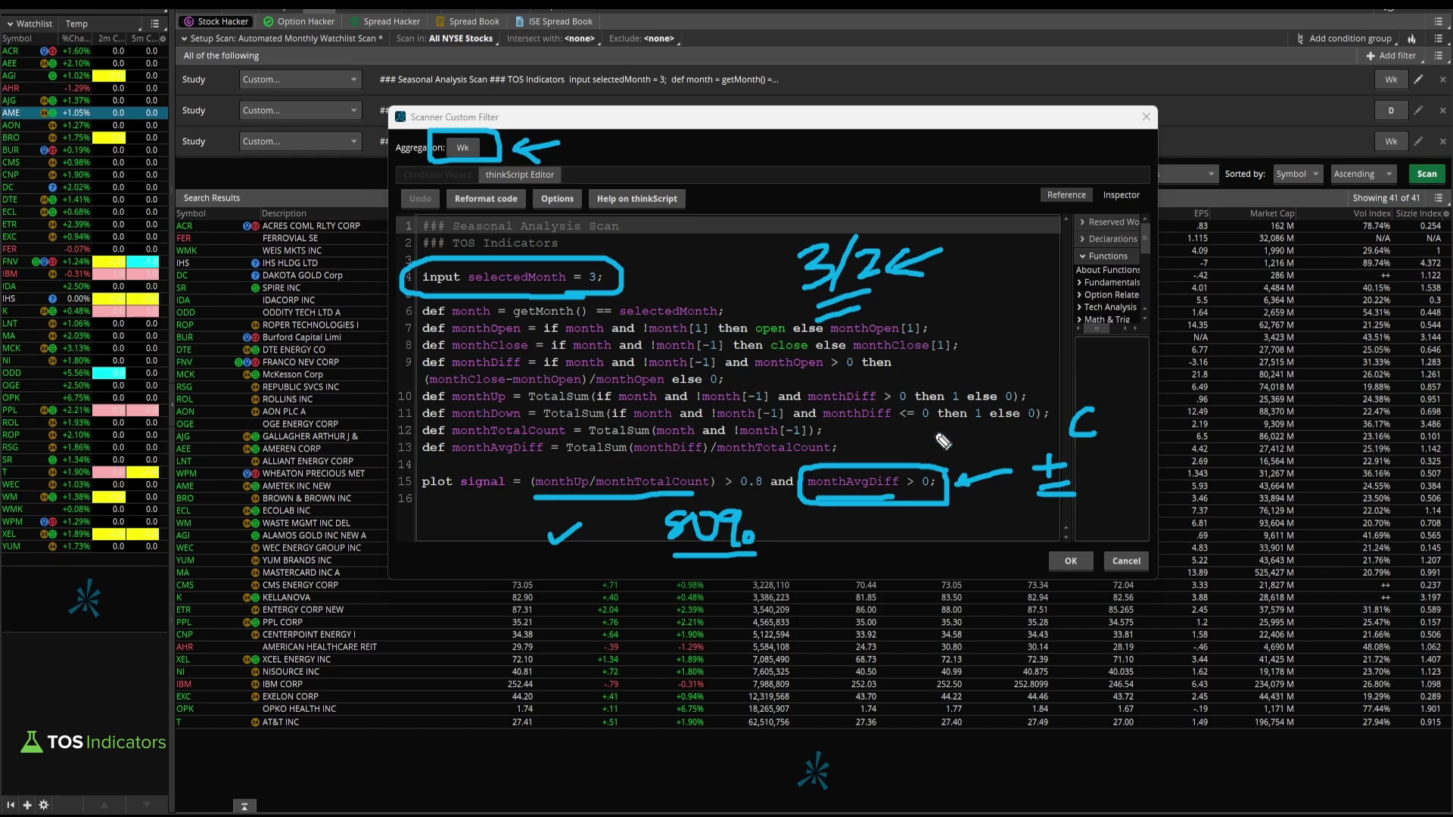
{"action": "key", "text": "ctrl+shift+7"}
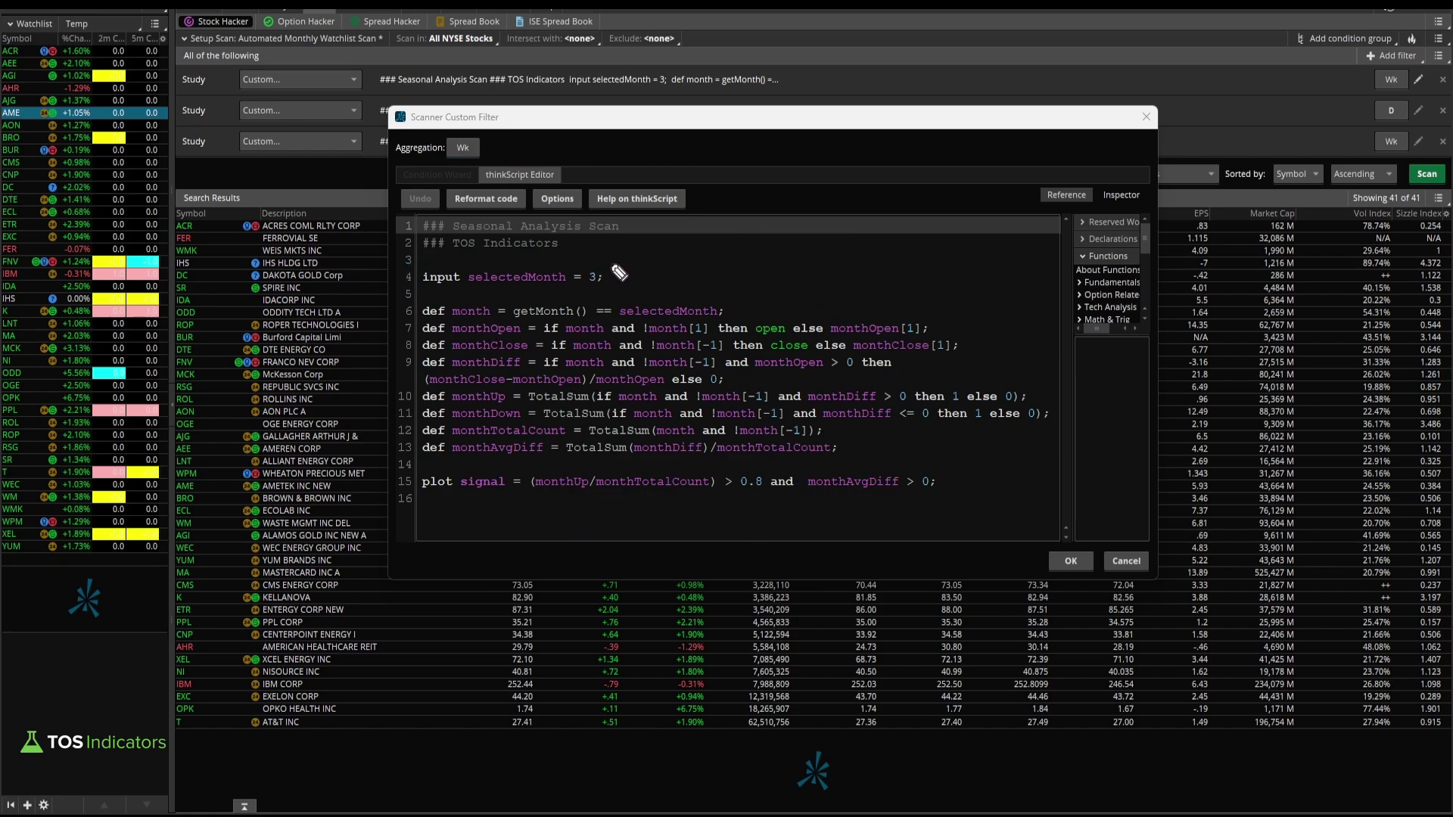
Step: Point out the selectedMonth value and close the Seasonal Analysis filter's script without changing it
{"action": "mouse_move", "coordinate": [611, 262]}
{"action": "left_mouse_down"}
{"action": "mouse_move", "coordinate": [619, 294]}
{"action": "mouse_move", "coordinate": [681, 263]}
{"action": "left_mouse_up"}
{"action": "key", "text": "e"}
{"action": "left_click", "coordinate": [1145, 117]}
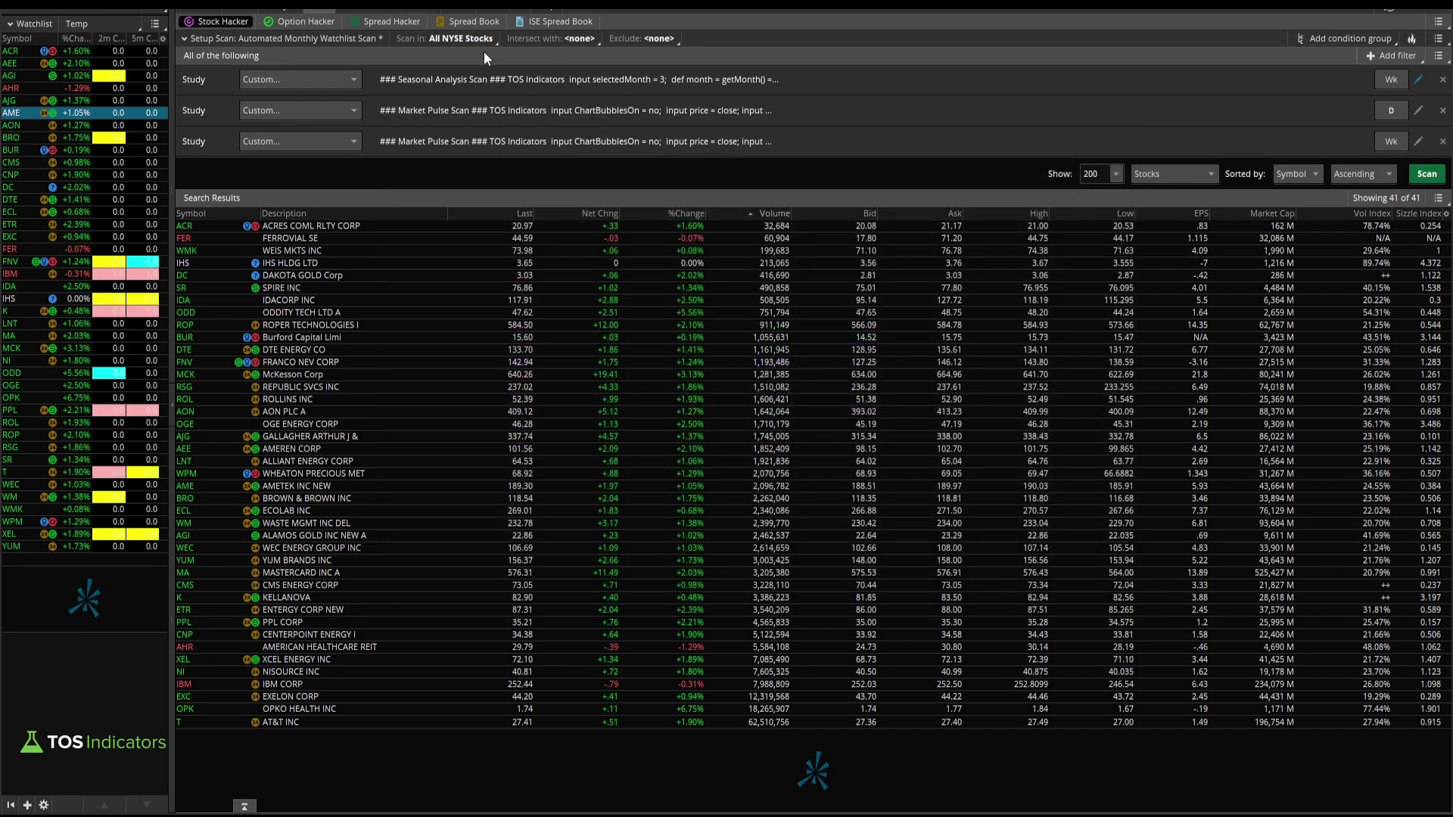
{"action": "left_click_drag", "start_coordinate": [791, 64], "coordinate": [794, 101]}
{"action": "key", "text": "e"}
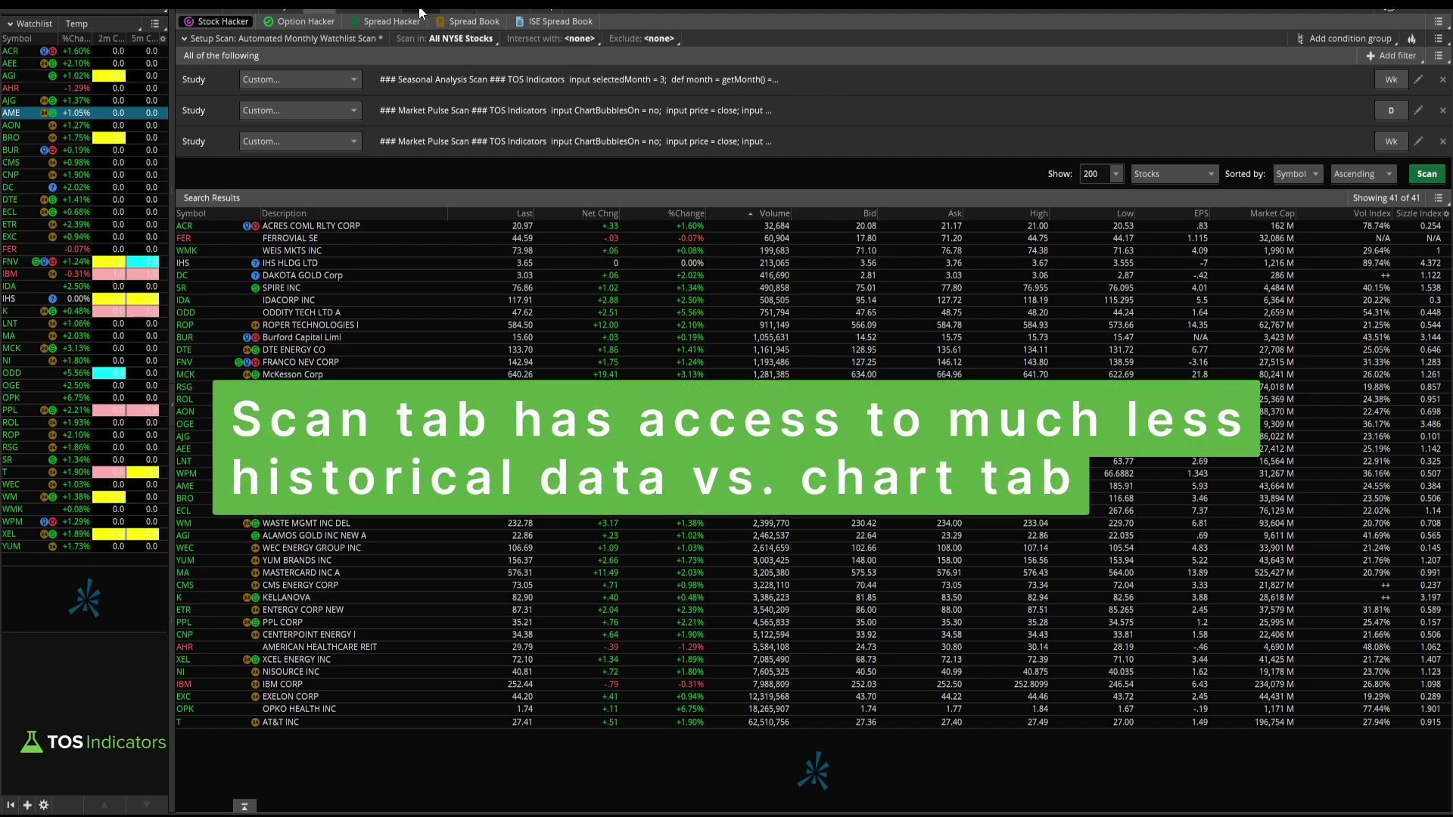
Step: View the favorite time frames on the AME chart and return to the Stock Hacker scan
{"action": "left_click", "coordinate": [453, 9]}
{"action": "left_click", "coordinate": [1171, 39]}
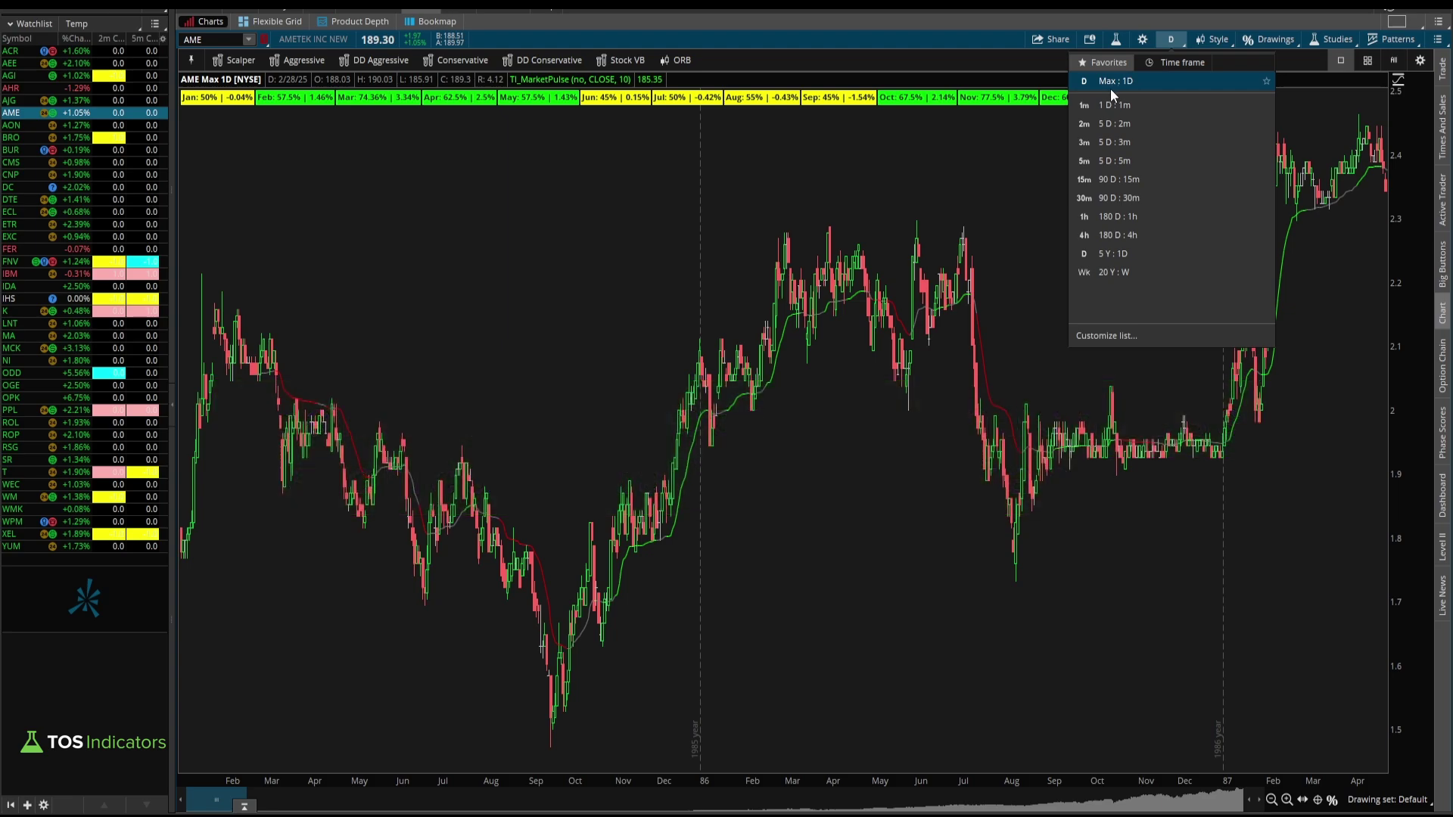
{"action": "left_click", "coordinate": [333, 8]}
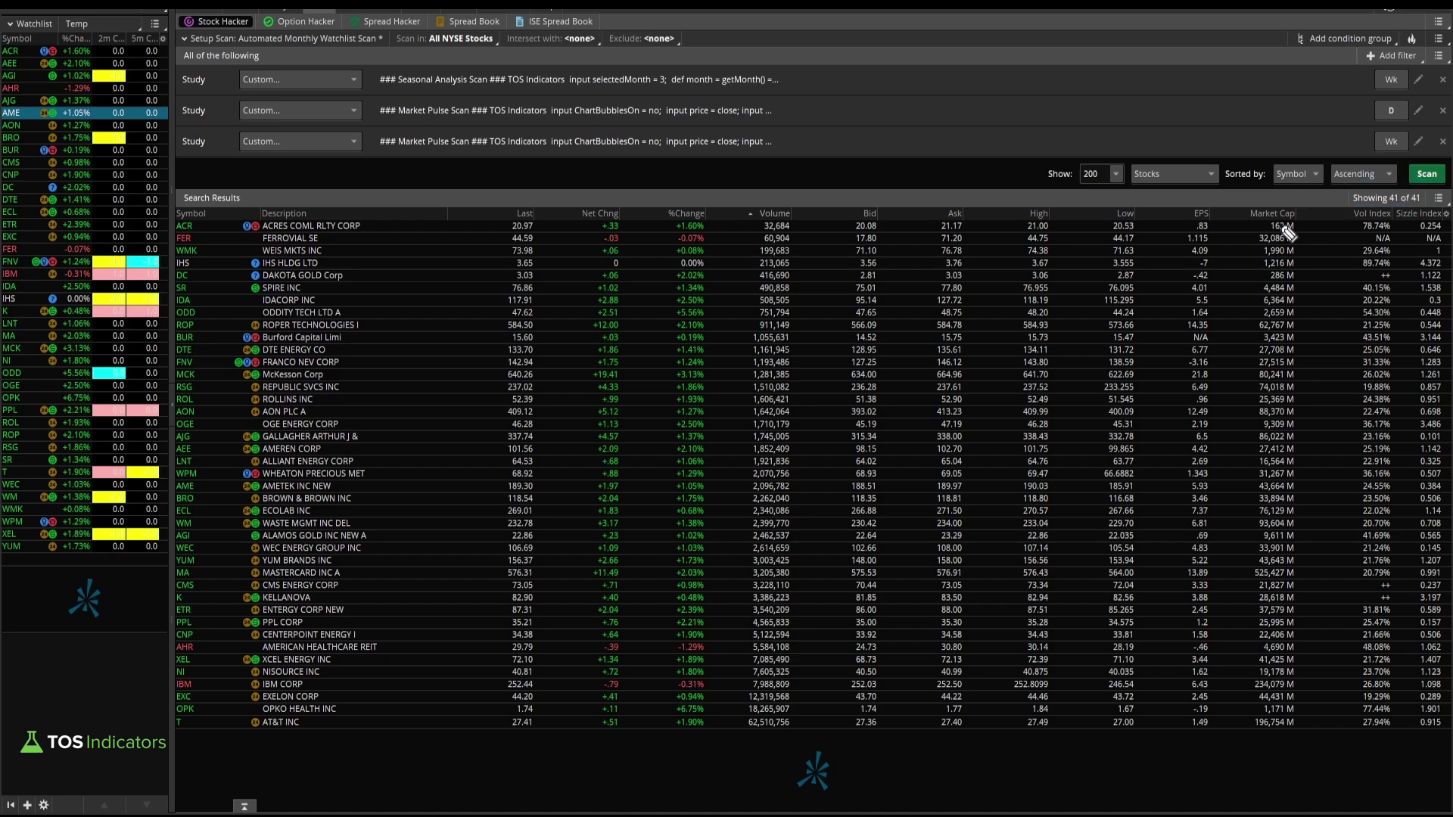
Step: Bracket the list of scan results with an arrow pointing to it, and clear the marks
{"action": "mouse_move", "coordinate": [391, 221]}
{"action": "left_mouse_down"}
{"action": "mouse_move", "coordinate": [420, 224]}
{"action": "mouse_move", "coordinate": [418, 631]}
{"action": "mouse_move", "coordinate": [378, 688]}
{"action": "left_mouse_up"}
{"action": "mouse_move", "coordinate": [552, 575]}
{"action": "left_mouse_down"}
{"action": "mouse_move", "coordinate": [484, 580]}
{"action": "mouse_move", "coordinate": [507, 603]}
{"action": "left_mouse_up"}
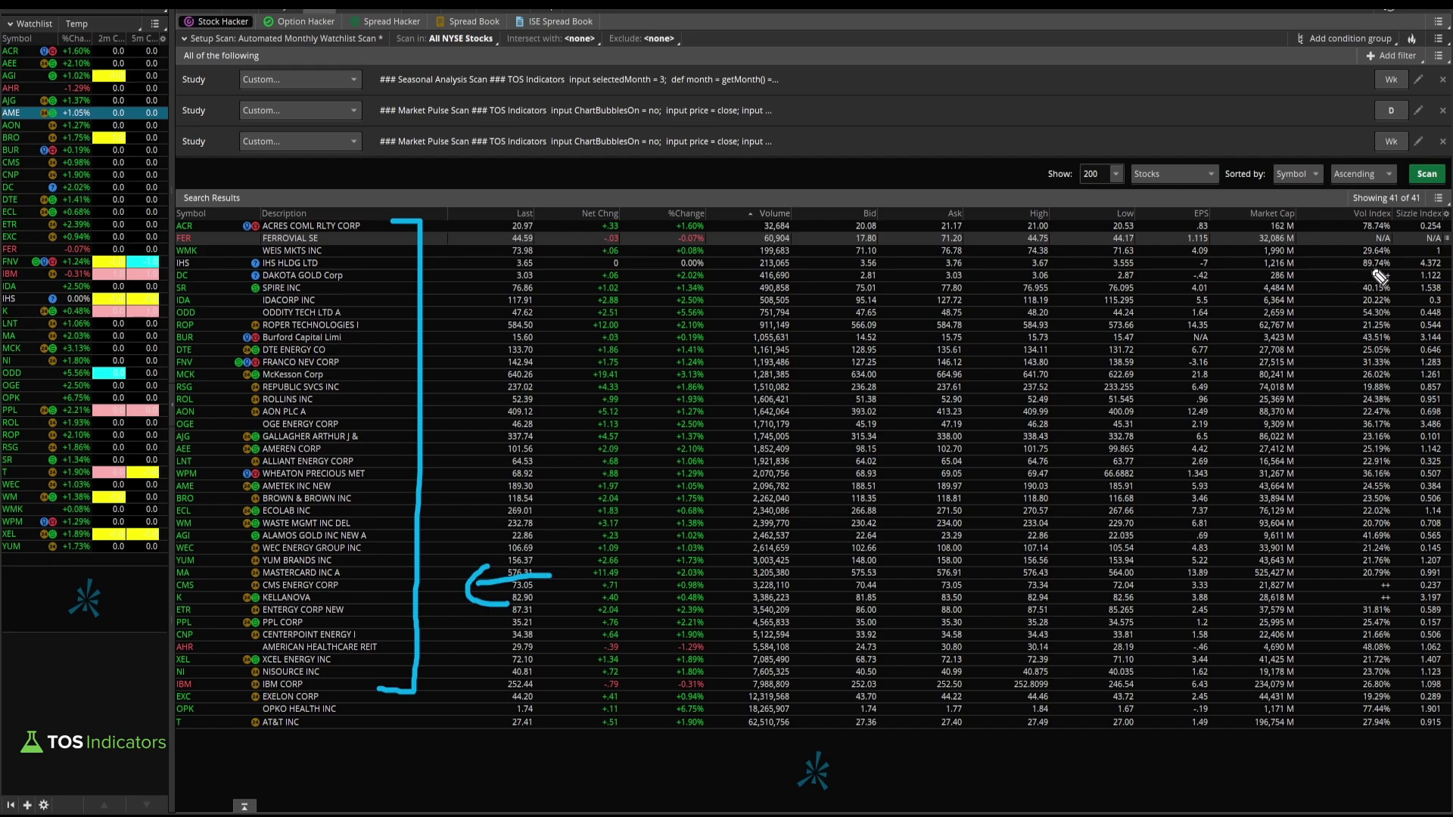
{"action": "key", "text": "Escape"}
Step: Show the save-as-watchlist option for the scan results and circle the Temp watchlist name
{"action": "left_click", "coordinate": [1437, 199]}
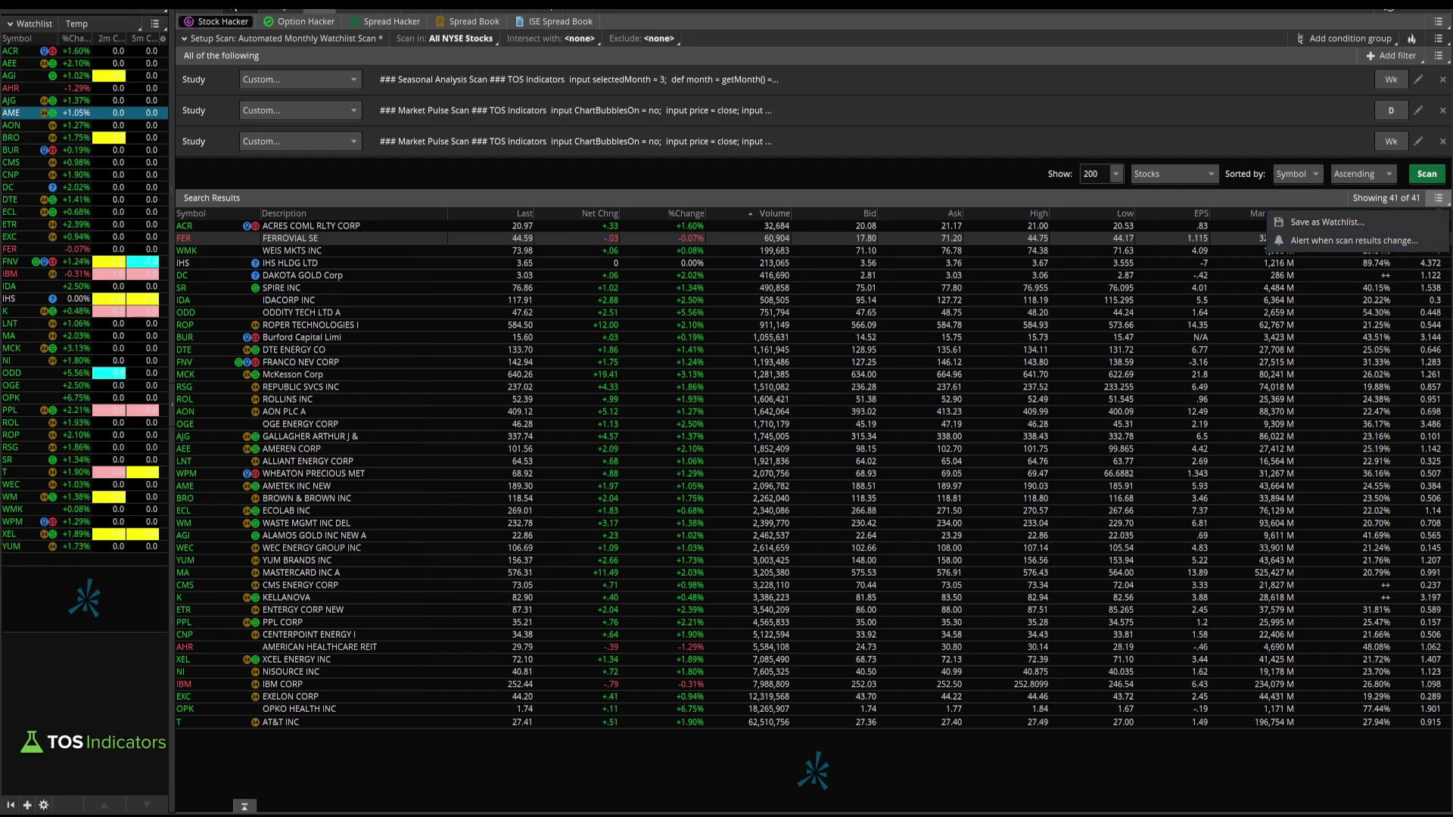
{"action": "mouse_move", "coordinate": [102, 23]}
{"action": "left_mouse_down"}
{"action": "mouse_move", "coordinate": [59, 27]}
{"action": "mouse_move", "coordinate": [127, 34]}
{"action": "left_mouse_up"}
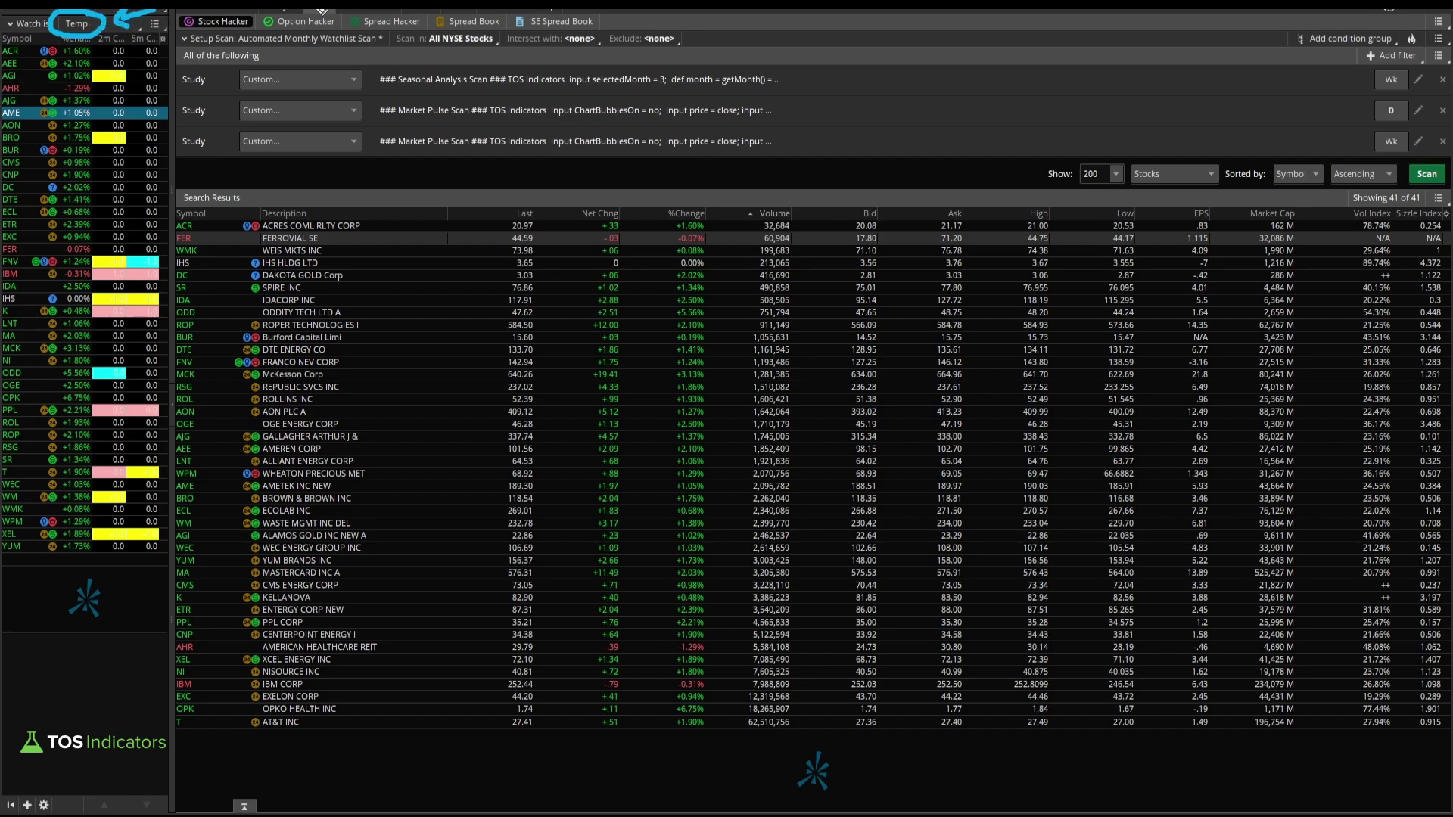
{"action": "key", "text": "e"}
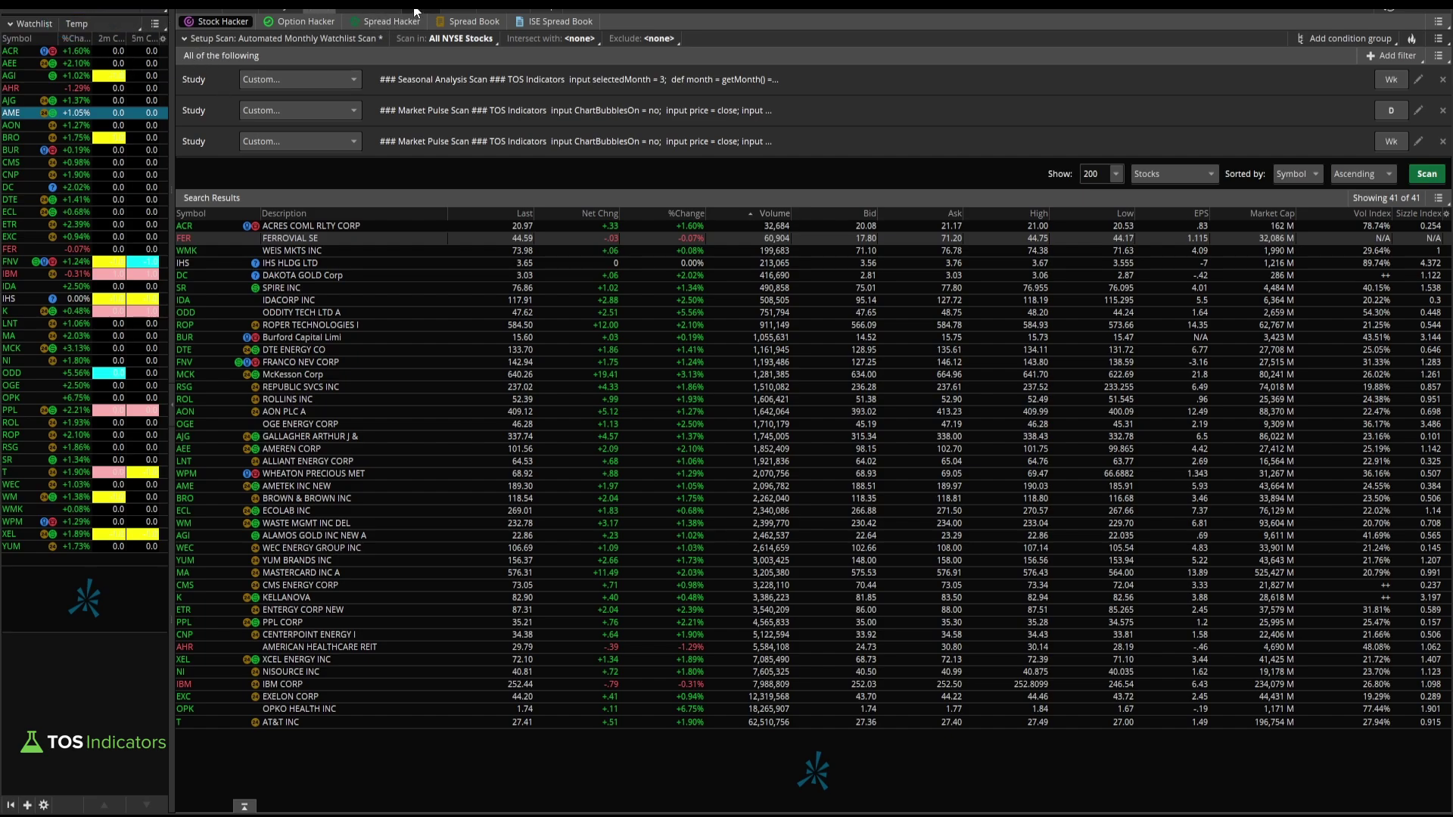
Step: Return to the AME chart and widen the watchlist and its 5m Cross column
{"action": "left_click", "coordinate": [413, 10]}
{"action": "left_click_drag", "start_coordinate": [170, 143], "coordinate": [201, 136]}
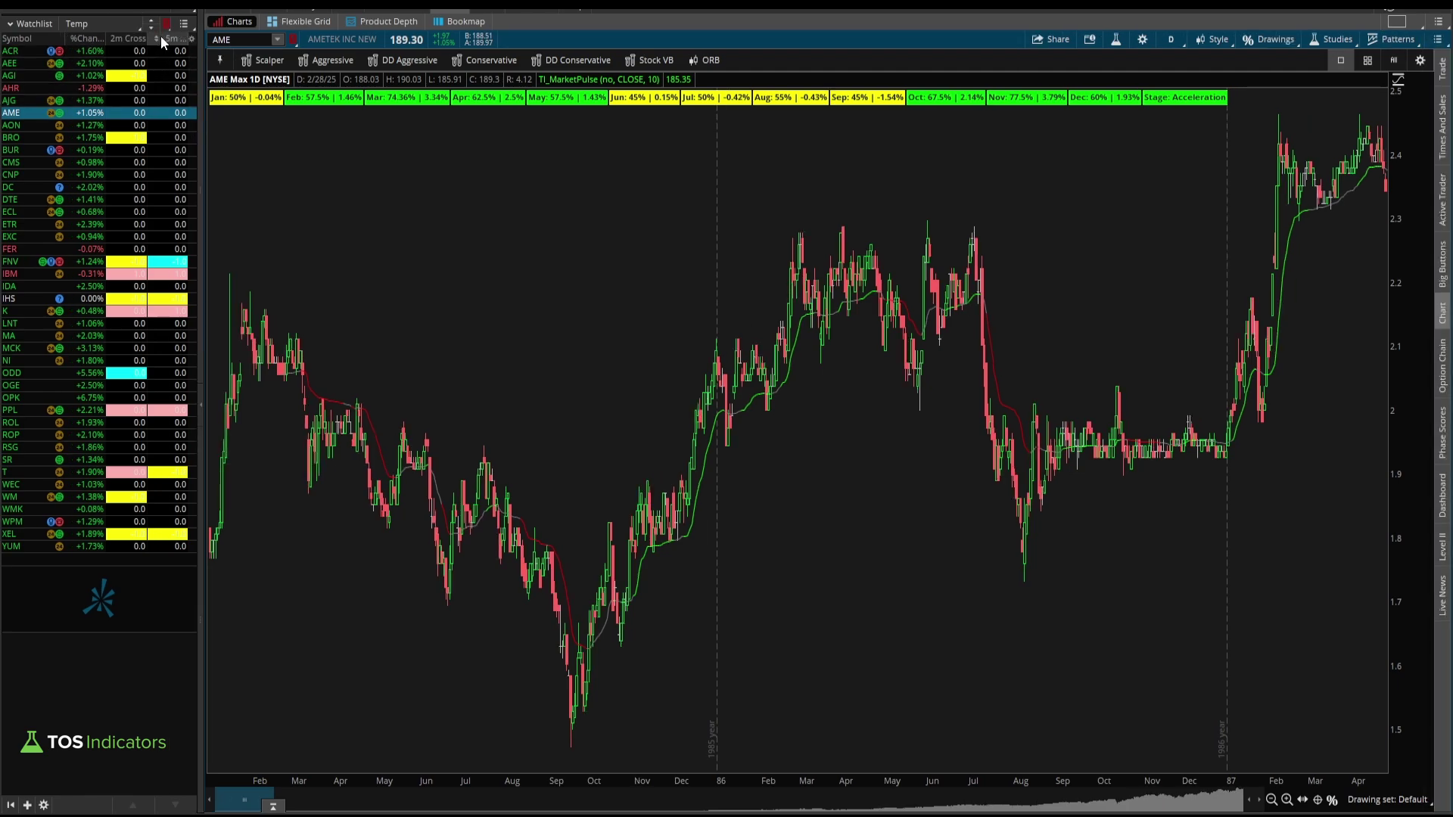
{"action": "left_click_drag", "start_coordinate": [154, 36], "coordinate": [168, 35]}
{"action": "left_click_drag", "start_coordinate": [286, 51], "coordinate": [302, 46]}
{"action": "key", "text": "Escape"}
Step: Step through the Temp watchlist's charts from ACR through AEE to AGI
{"action": "left_click", "coordinate": [156, 51]}
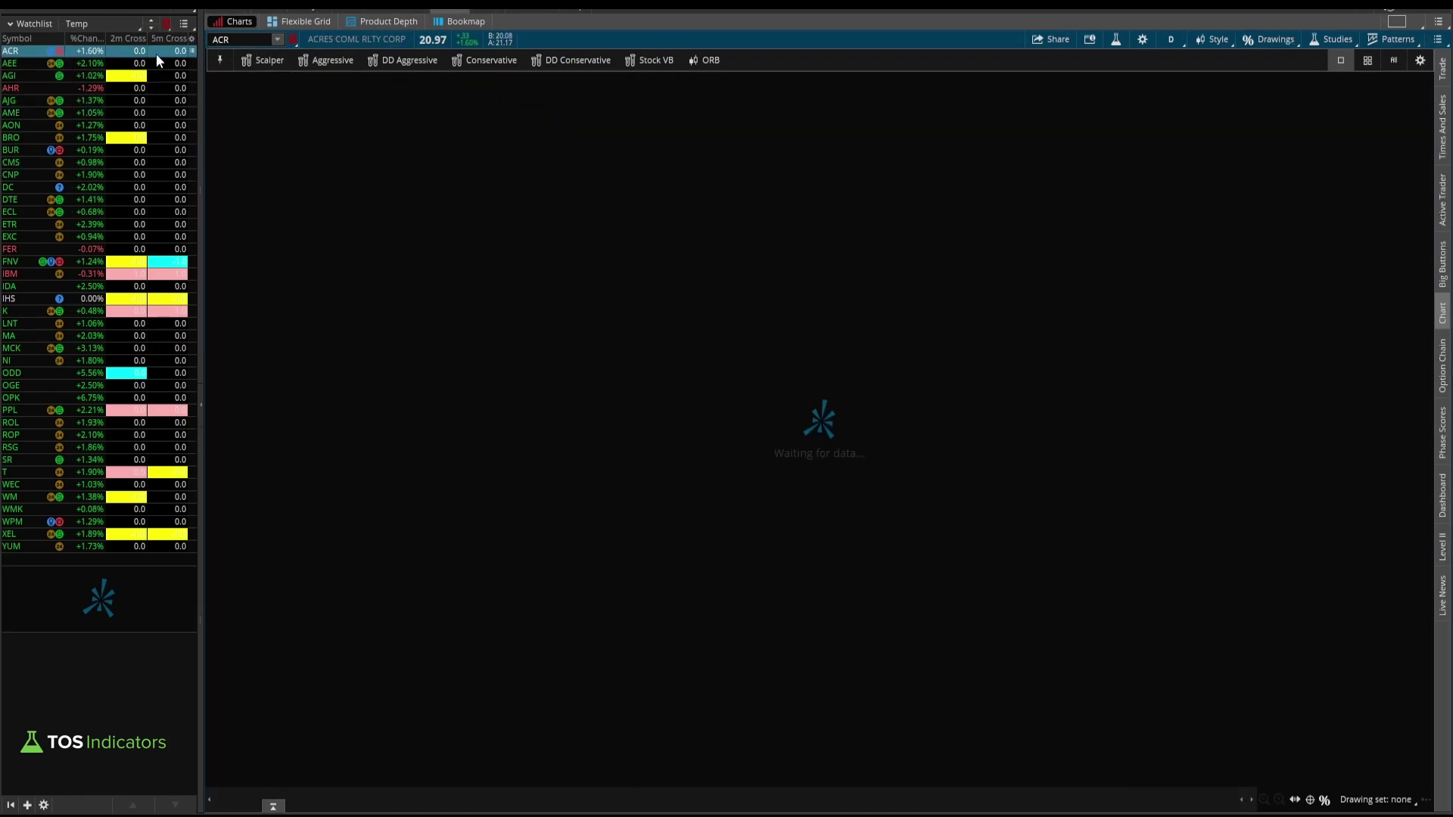
{"action": "key", "text": "Down"}
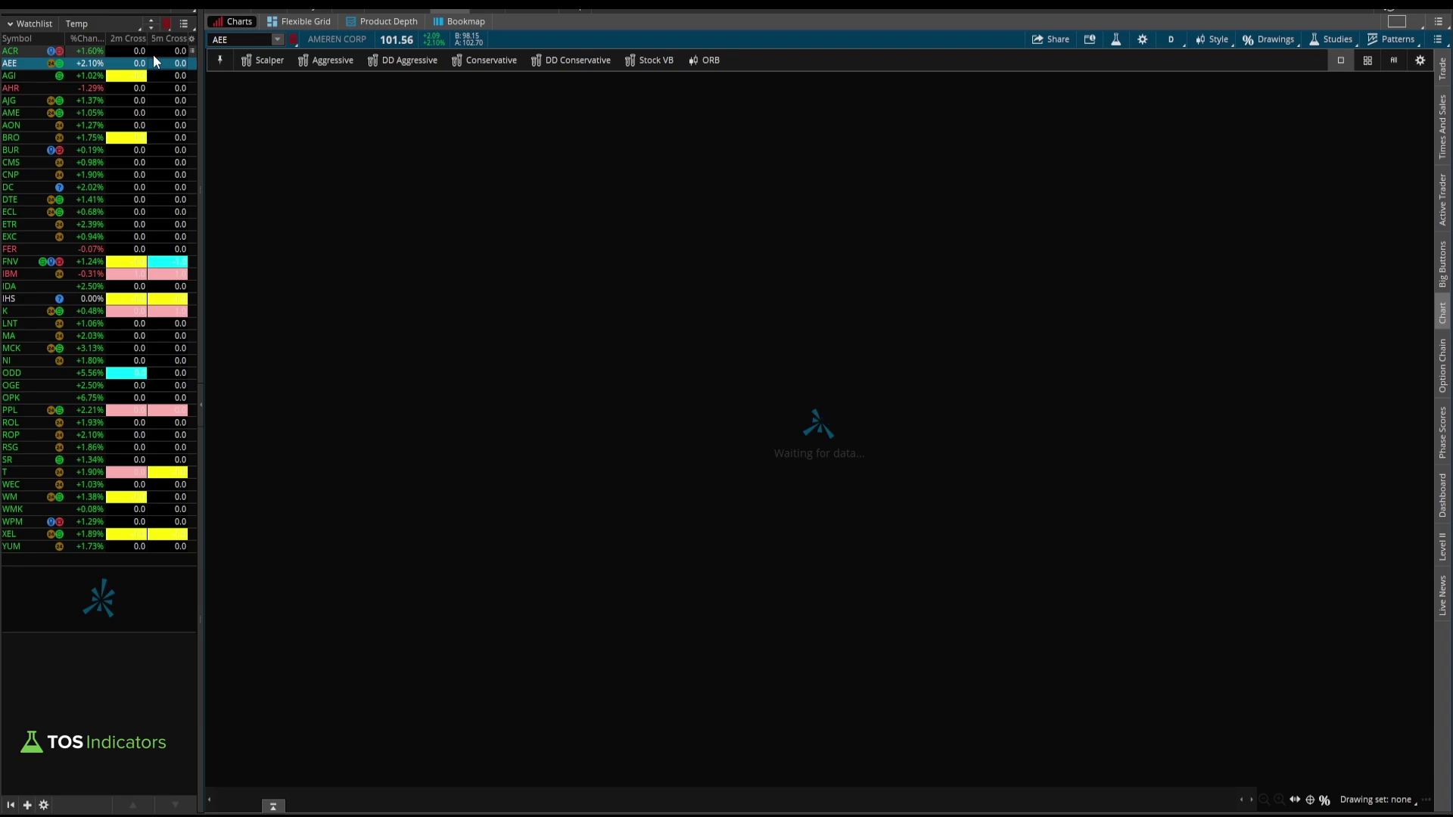
{"action": "key", "text": "Down"}
{"action": "key", "text": "ctrl+shift+1"}
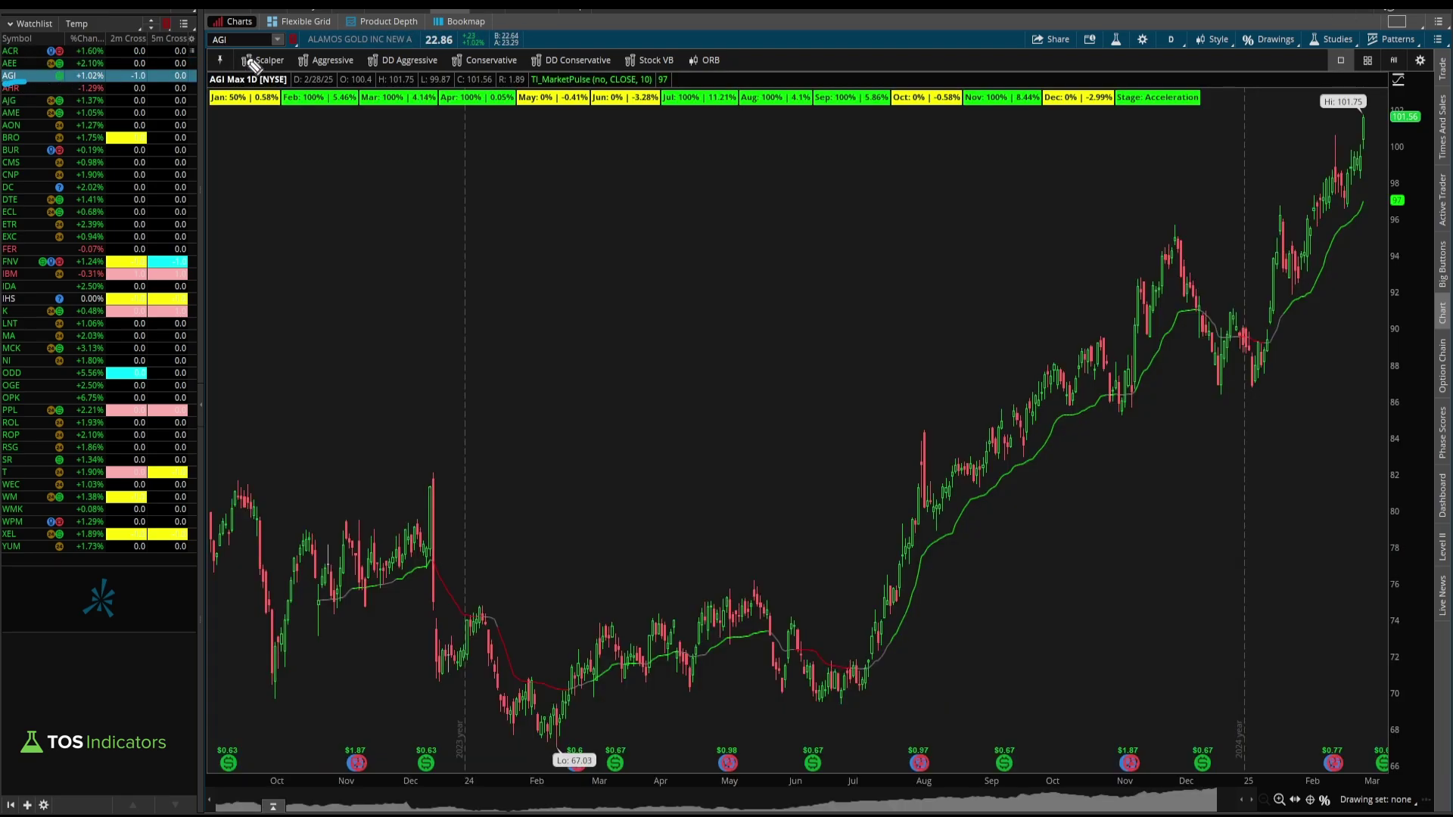
{"action": "scroll", "coordinate": [254, 160], "scroll_direction": "up", "scroll_amount": 5}
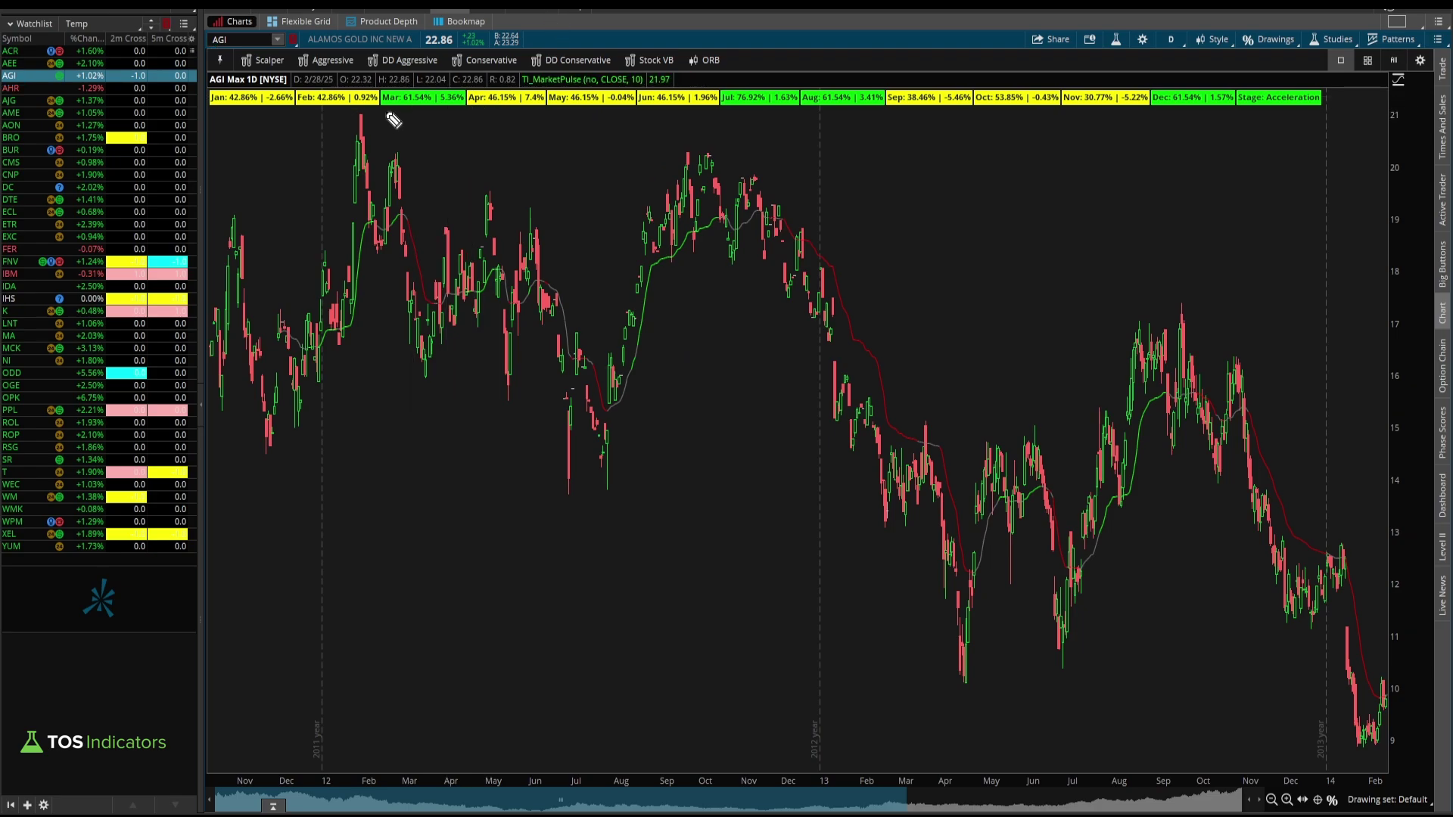
Step: Underline and box the March, April and May seasonality labels on the AGI chart, and clear the marks
{"action": "mouse_move", "coordinate": [384, 112]}
{"action": "left_mouse_down"}
{"action": "mouse_move", "coordinate": [470, 112]}
{"action": "mouse_move", "coordinate": [417, 170]}
{"action": "mouse_move", "coordinate": [414, 134]}
{"action": "mouse_move", "coordinate": [432, 144]}
{"action": "left_mouse_up"}
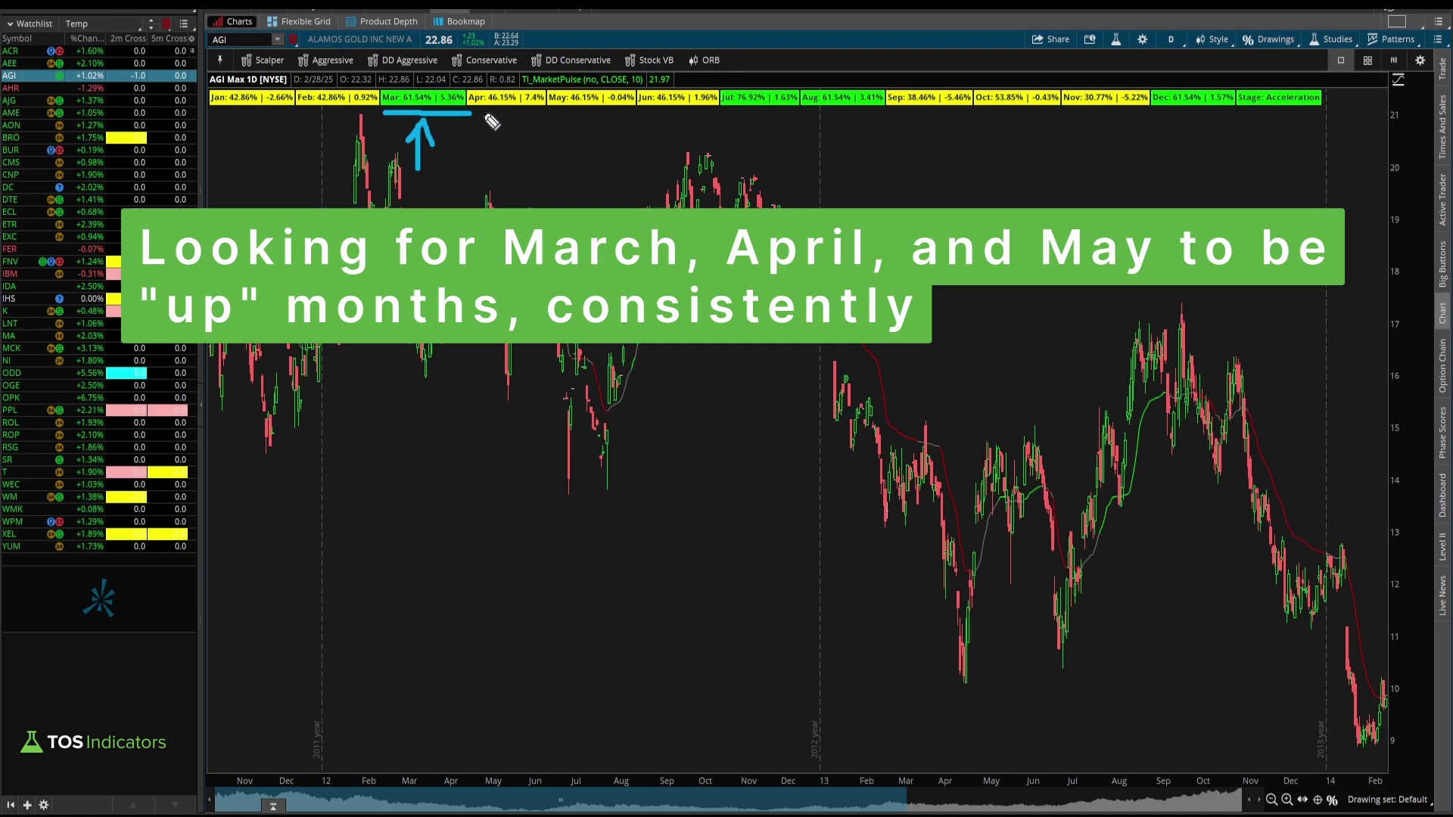
{"action": "left_click_drag", "start_coordinate": [482, 115], "coordinate": [634, 113]}
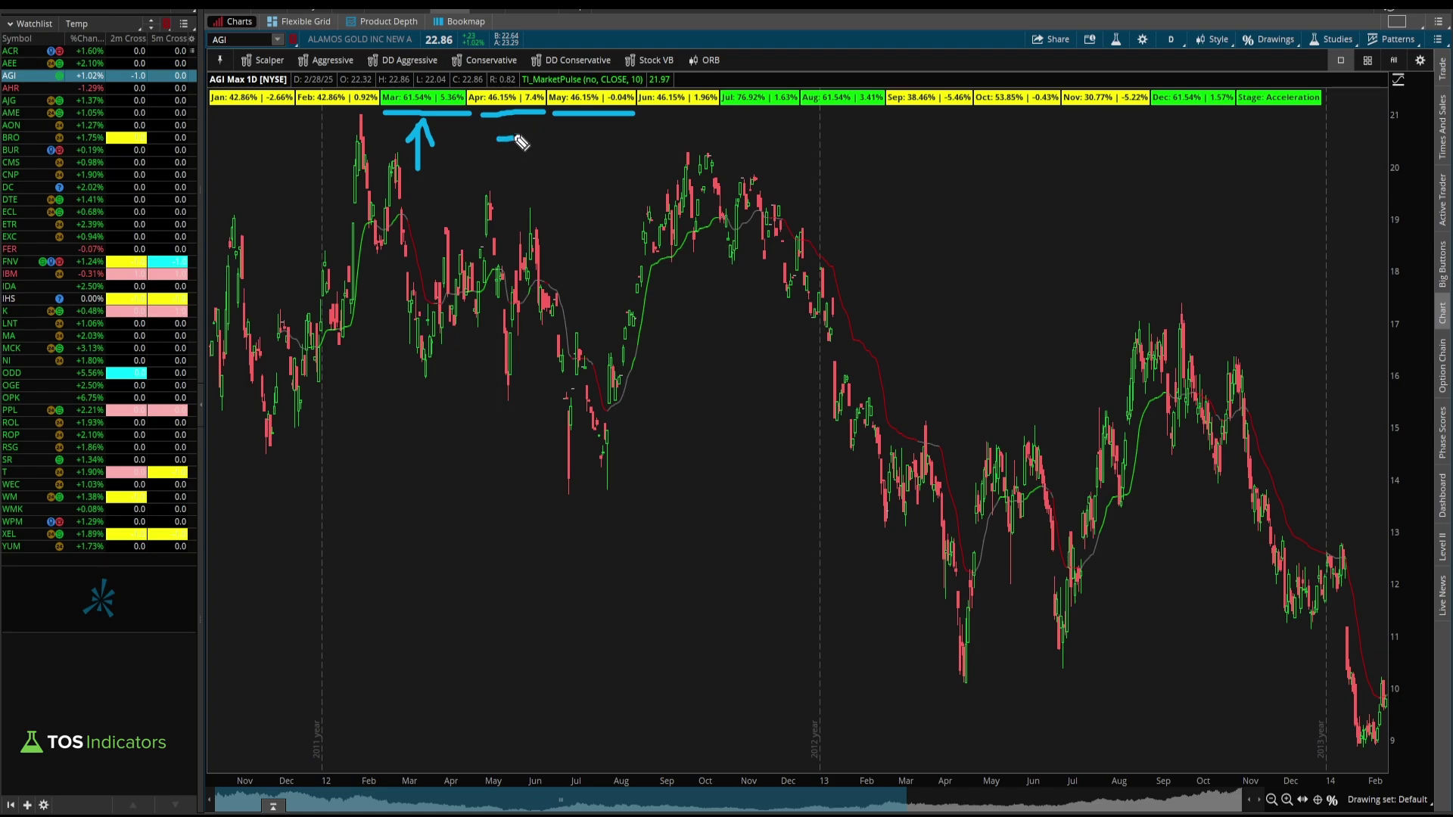
{"action": "left_click_drag", "start_coordinate": [508, 132], "coordinate": [507, 162]}
{"action": "mouse_move", "coordinate": [611, 135]}
{"action": "left_mouse_down"}
{"action": "mouse_move", "coordinate": [587, 145]}
{"action": "mouse_move", "coordinate": [594, 161]}
{"action": "left_mouse_up"}
{"action": "mouse_move", "coordinate": [628, 96]}
{"action": "left_mouse_down"}
{"action": "mouse_move", "coordinate": [640, 78]}
{"action": "mouse_move", "coordinate": [414, 85]}
{"action": "left_mouse_up"}
{"action": "mouse_move", "coordinate": [373, 127]}
{"action": "left_mouse_down"}
{"action": "mouse_move", "coordinate": [636, 127]}
{"action": "mouse_move", "coordinate": [634, 87]}
{"action": "left_mouse_up"}
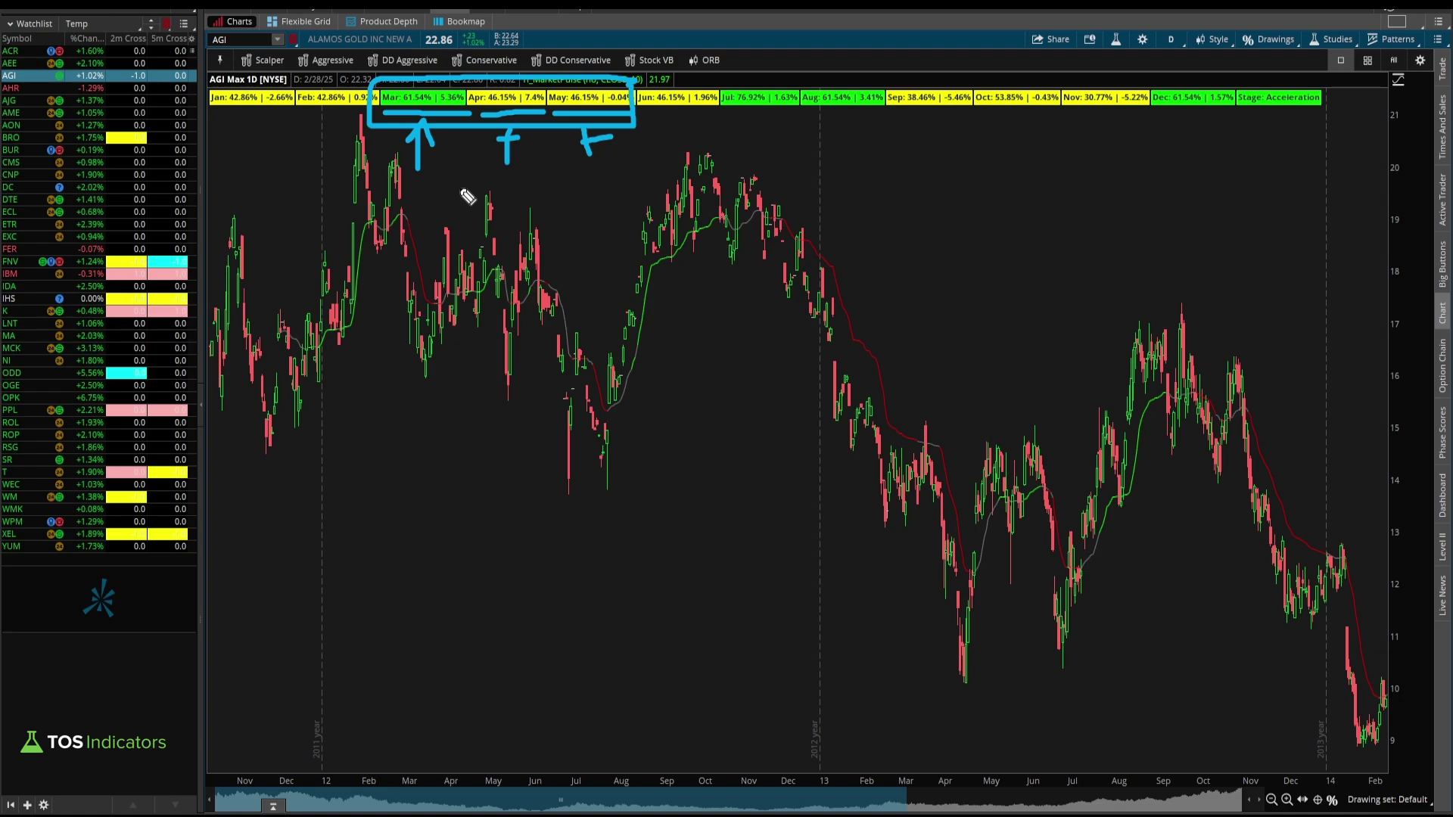
{"action": "key", "text": "Escape"}
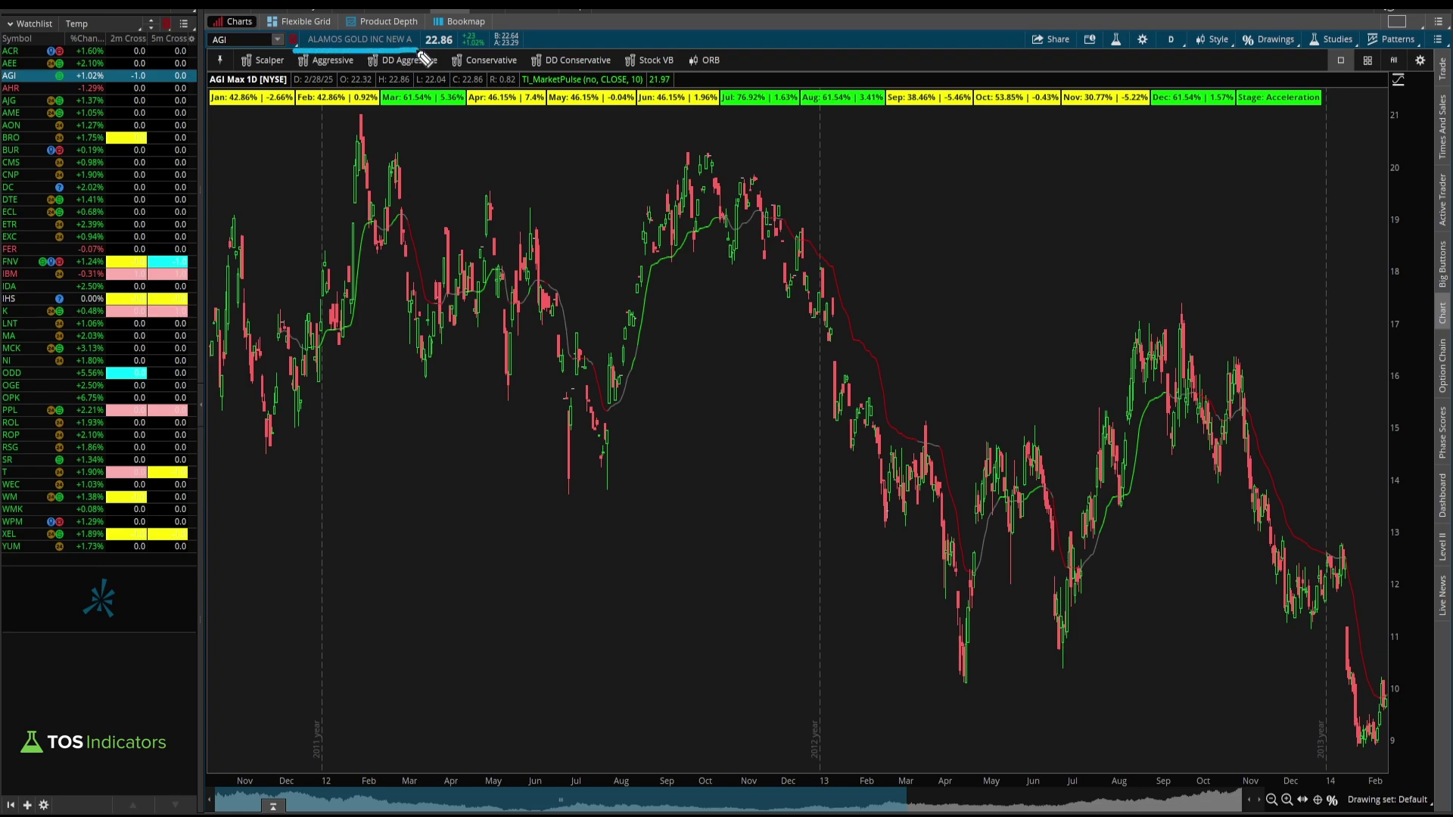
Step: Underline AGI's March, April and May seasonality labels, tick the March label, and clear the marks
{"action": "mouse_move", "coordinate": [380, 111]}
{"action": "left_mouse_down"}
{"action": "mouse_move", "coordinate": [433, 112]}
{"action": "mouse_move", "coordinate": [441, 126]}
{"action": "mouse_move", "coordinate": [605, 117]}
{"action": "left_mouse_up"}
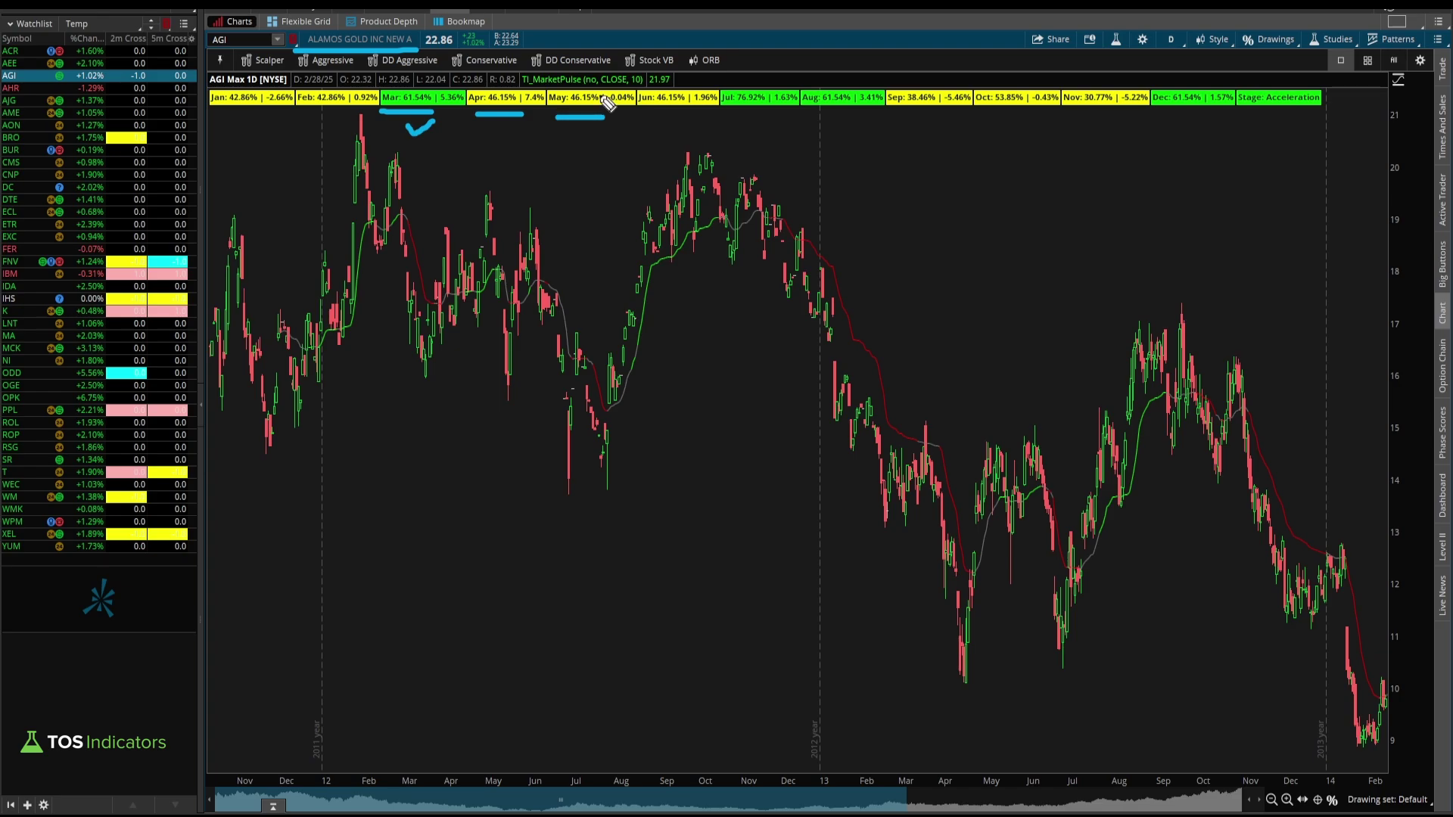
{"action": "key", "text": "Escape"}
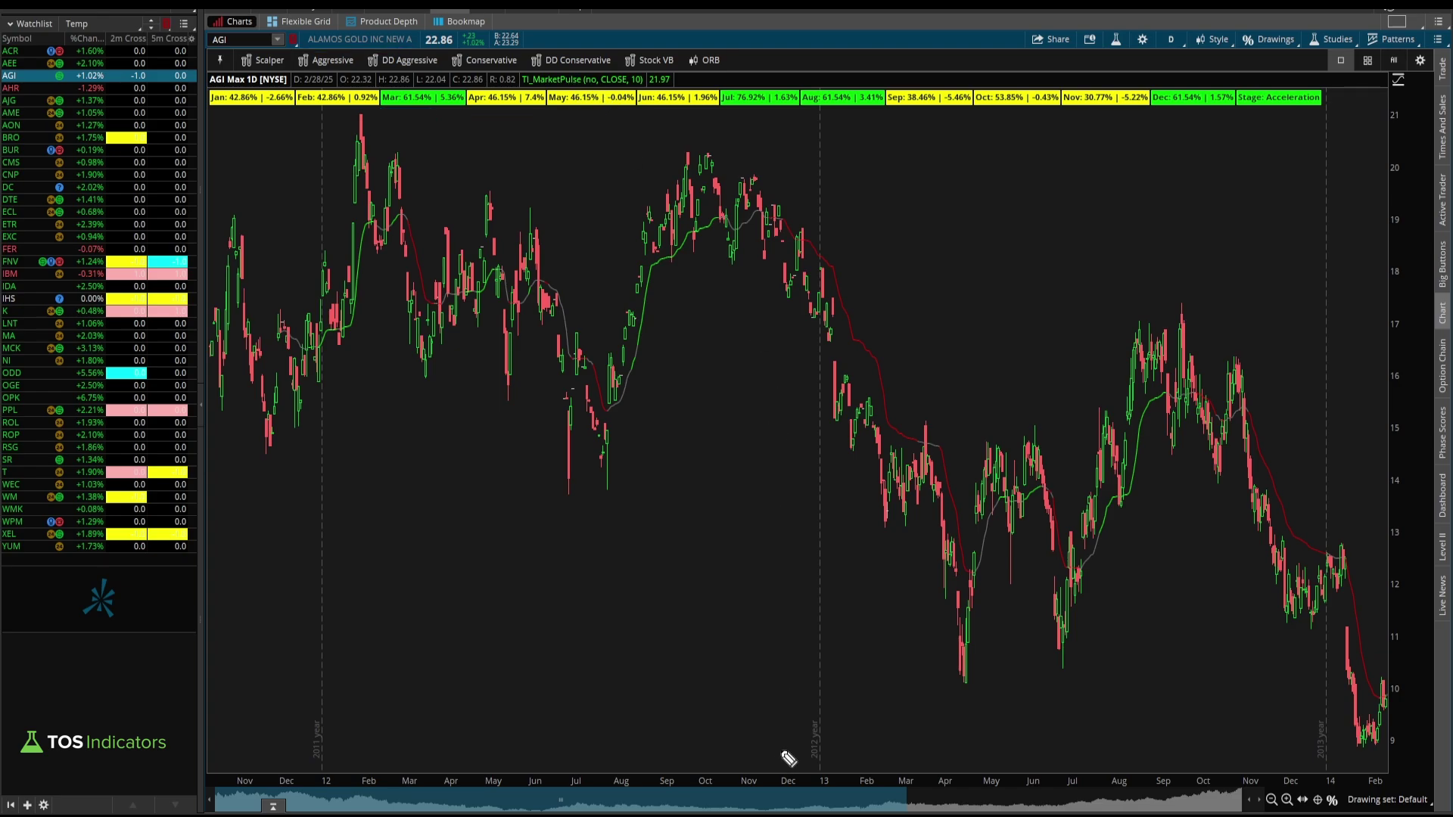
{"action": "left_click_drag", "start_coordinate": [809, 805], "coordinate": [1147, 802]}
{"action": "mouse_move", "coordinate": [469, 710]}
{"action": "left_mouse_down"}
{"action": "mouse_move", "coordinate": [460, 770]}
{"action": "mouse_move", "coordinate": [475, 758]}
{"action": "left_mouse_up"}
{"action": "key", "text": "Escape"}
Step: Review AGI's price history between its latest and earliest dates, and show the chart's time frame favorites
{"action": "left_click_drag", "start_coordinate": [642, 804], "coordinate": [466, 804]}
{"action": "left_click", "coordinate": [382, 803]}
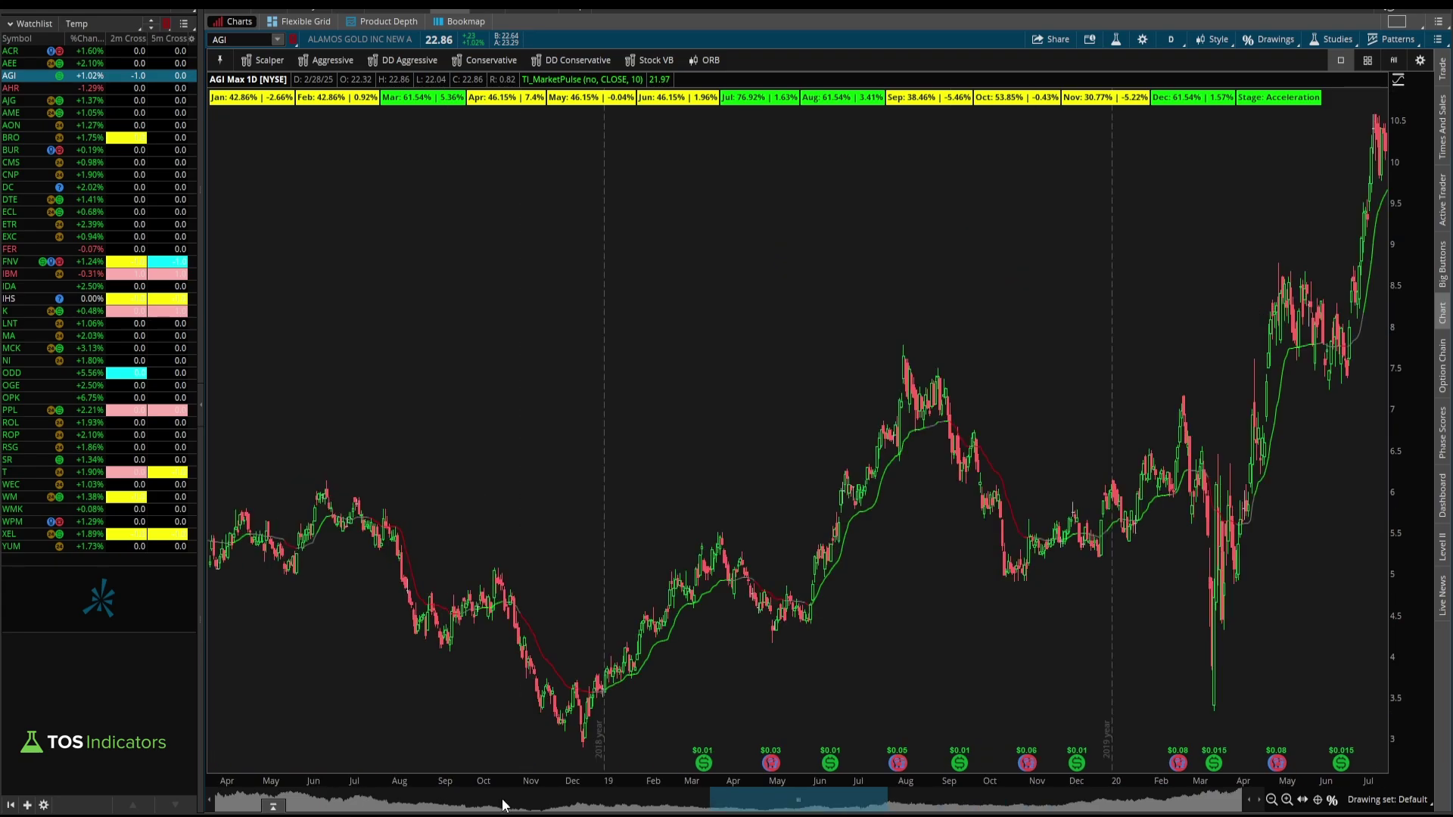
{"action": "left_click_drag", "start_coordinate": [761, 801], "coordinate": [1158, 807]}
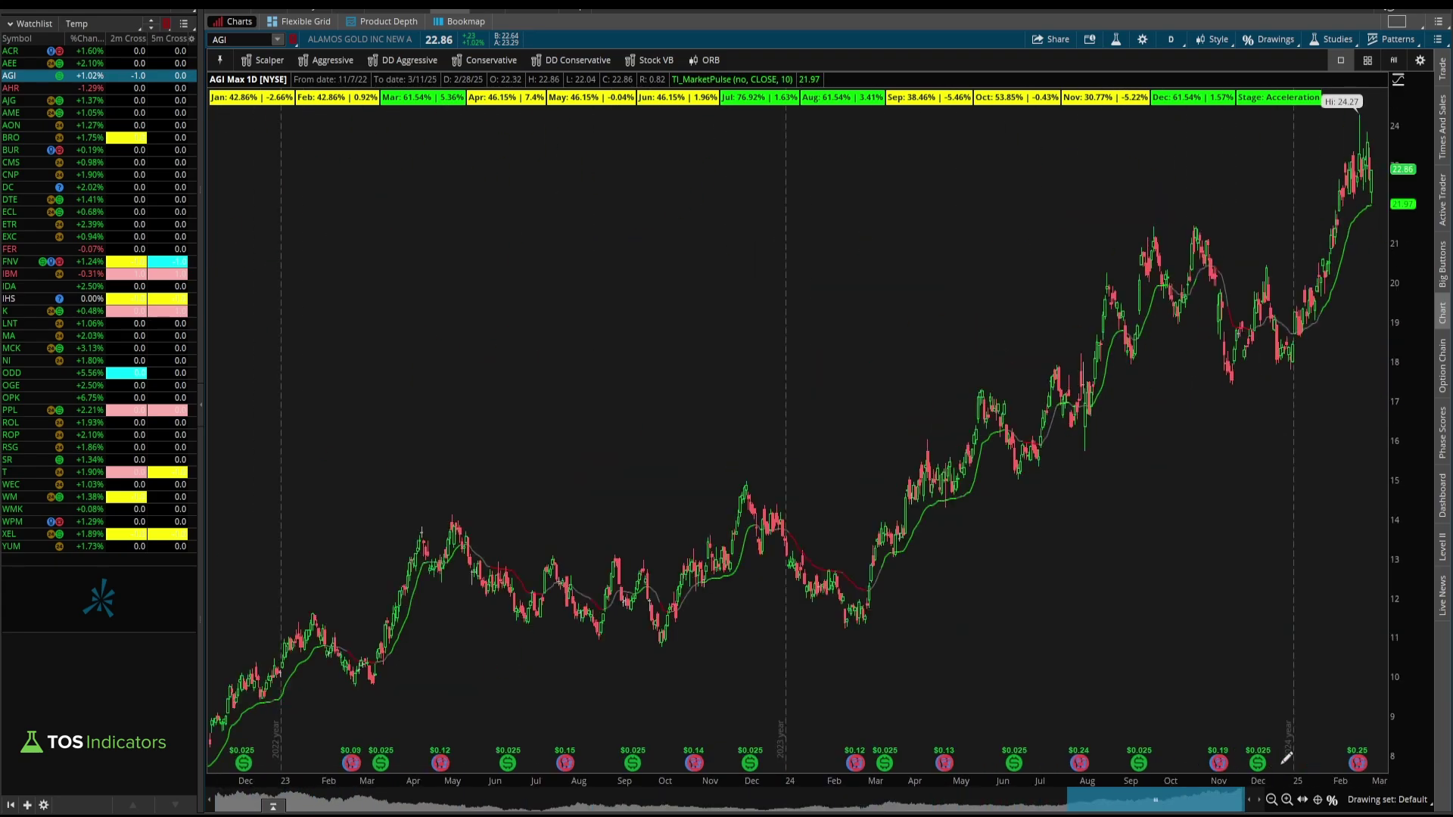
{"action": "left_click", "coordinate": [1171, 39]}
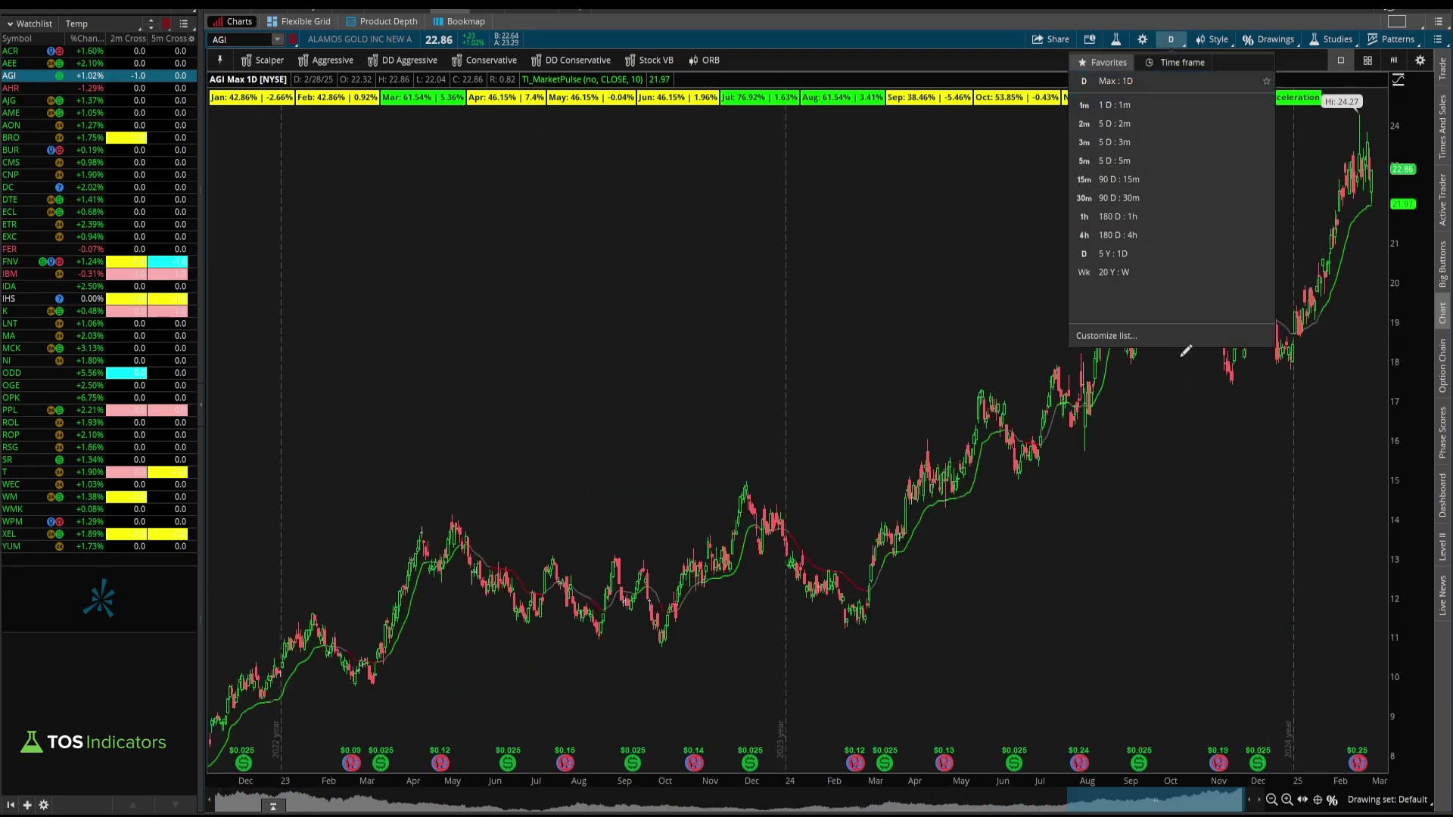
{"action": "left_click_drag", "start_coordinate": [1125, 801], "coordinate": [265, 801]}
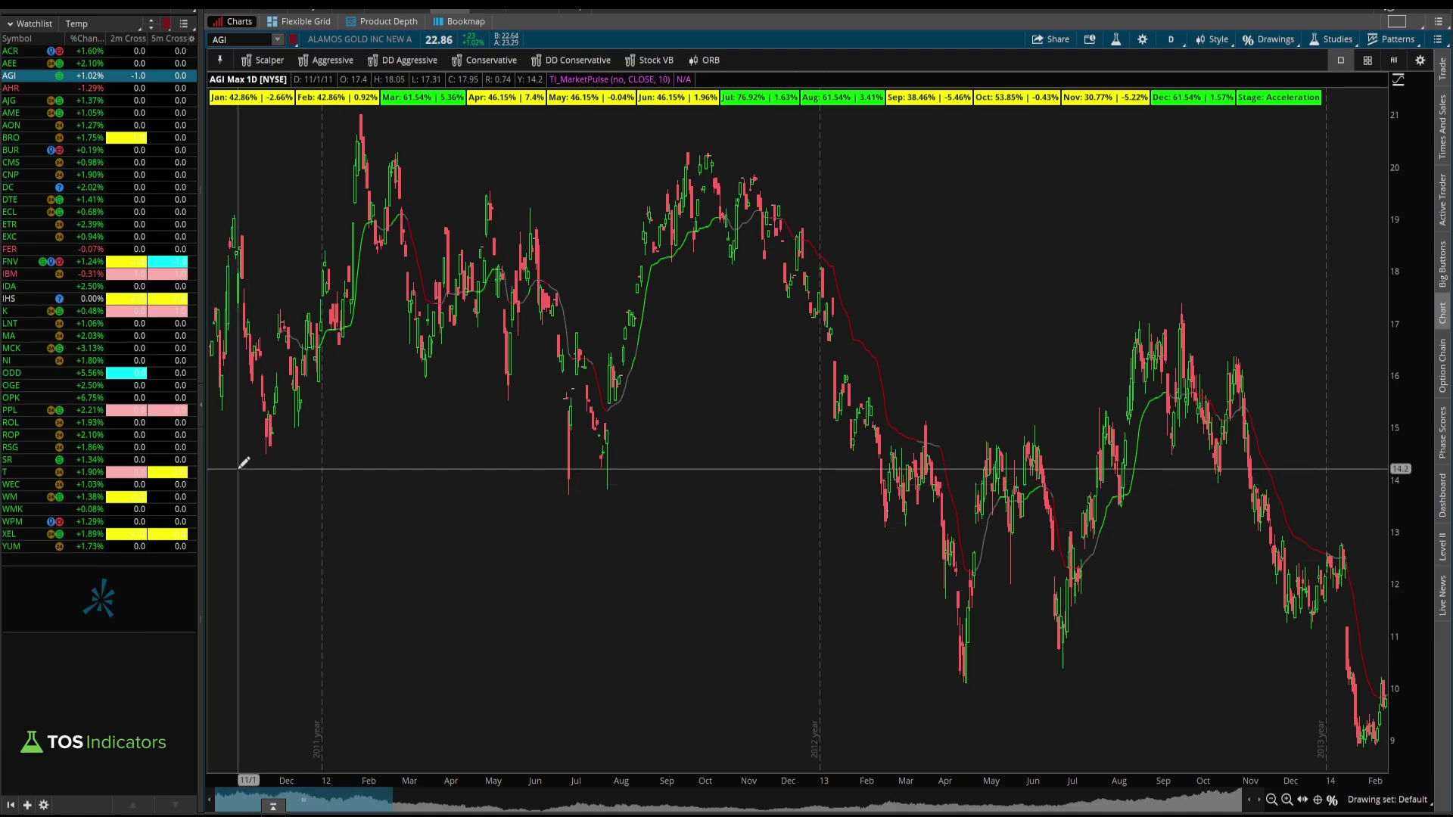
Step: Chart MA from its earliest date with the daily interval at Max available, and underline the seasonality labels from March onward
{"action": "left_click", "coordinate": [124, 337]}
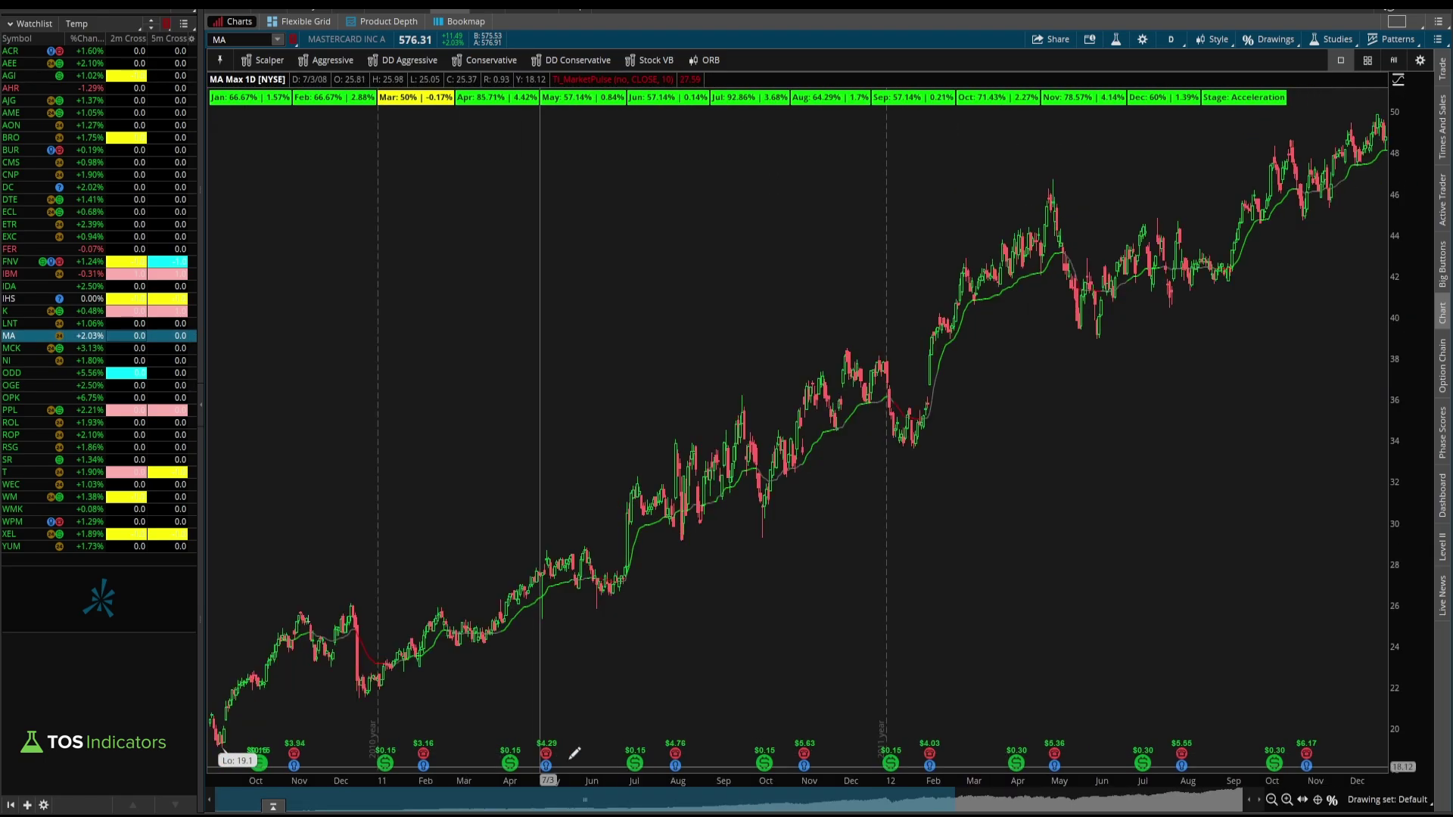
{"action": "left_click_drag", "start_coordinate": [792, 797], "coordinate": [354, 805]}
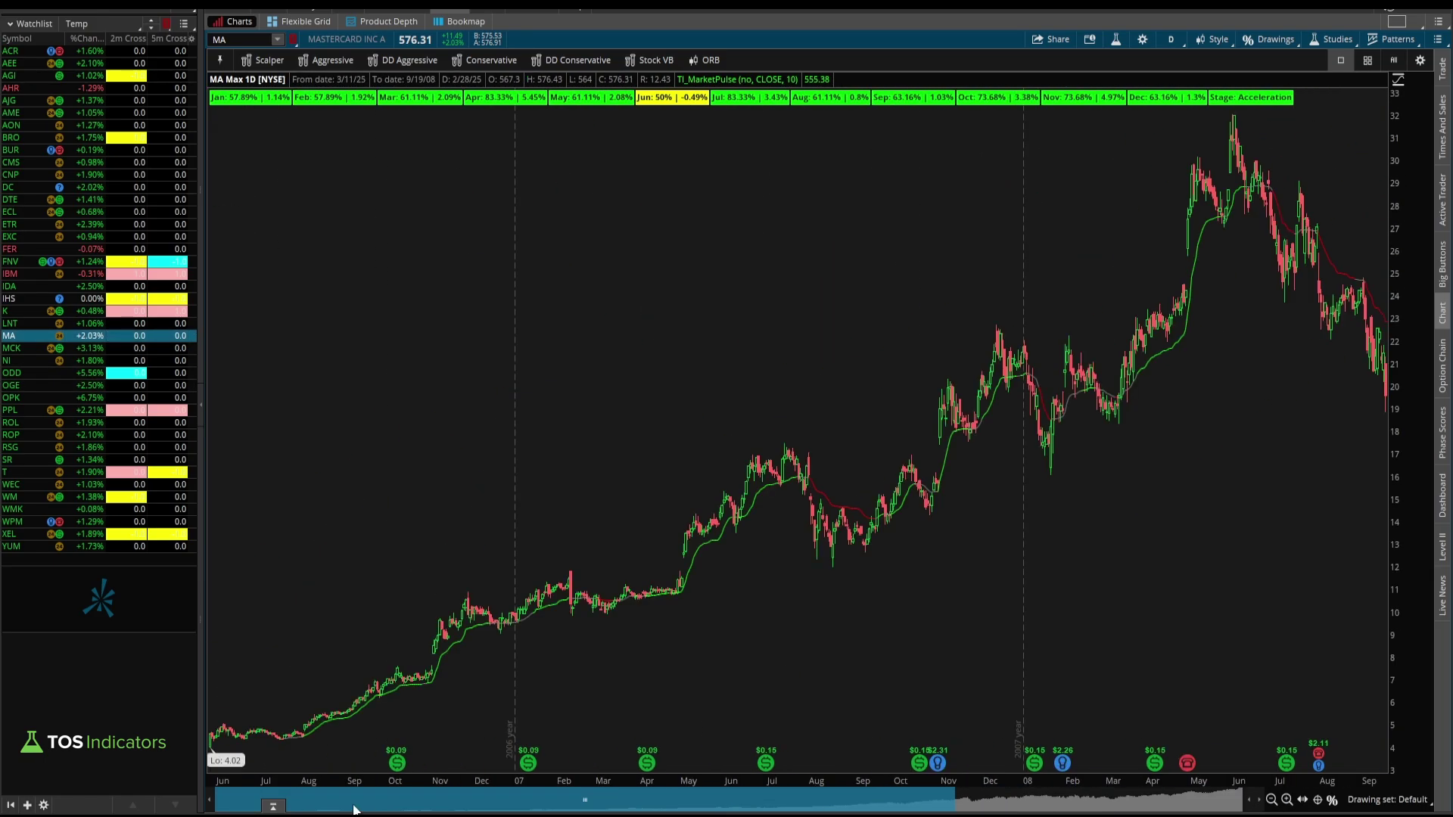
{"action": "left_click", "coordinate": [1170, 39]}
{"action": "left_click", "coordinate": [1171, 61]}
{"action": "left_click", "coordinate": [1196, 148]}
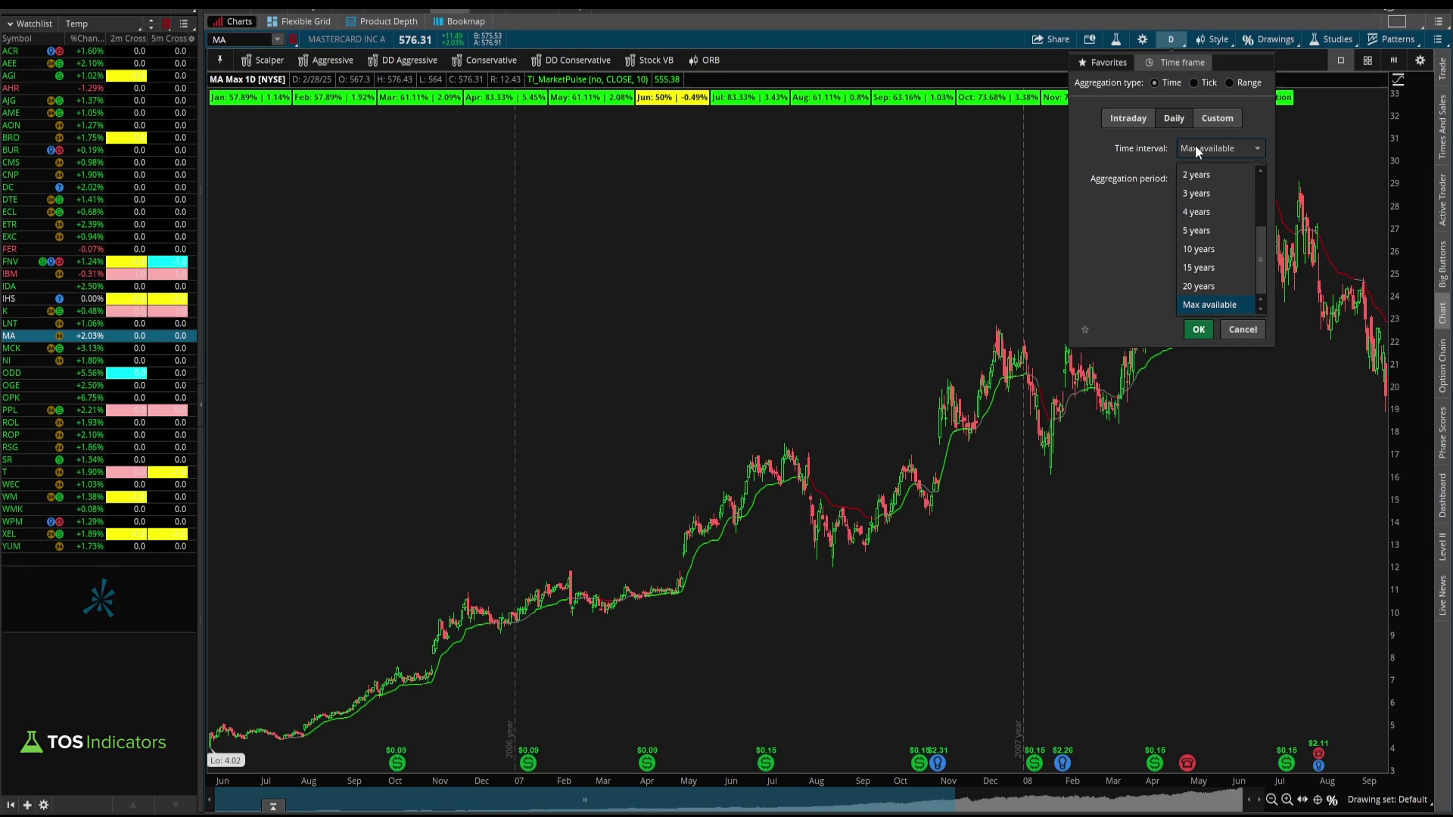
{"action": "left_click", "coordinate": [1208, 306]}
{"action": "left_click", "coordinate": [1194, 334]}
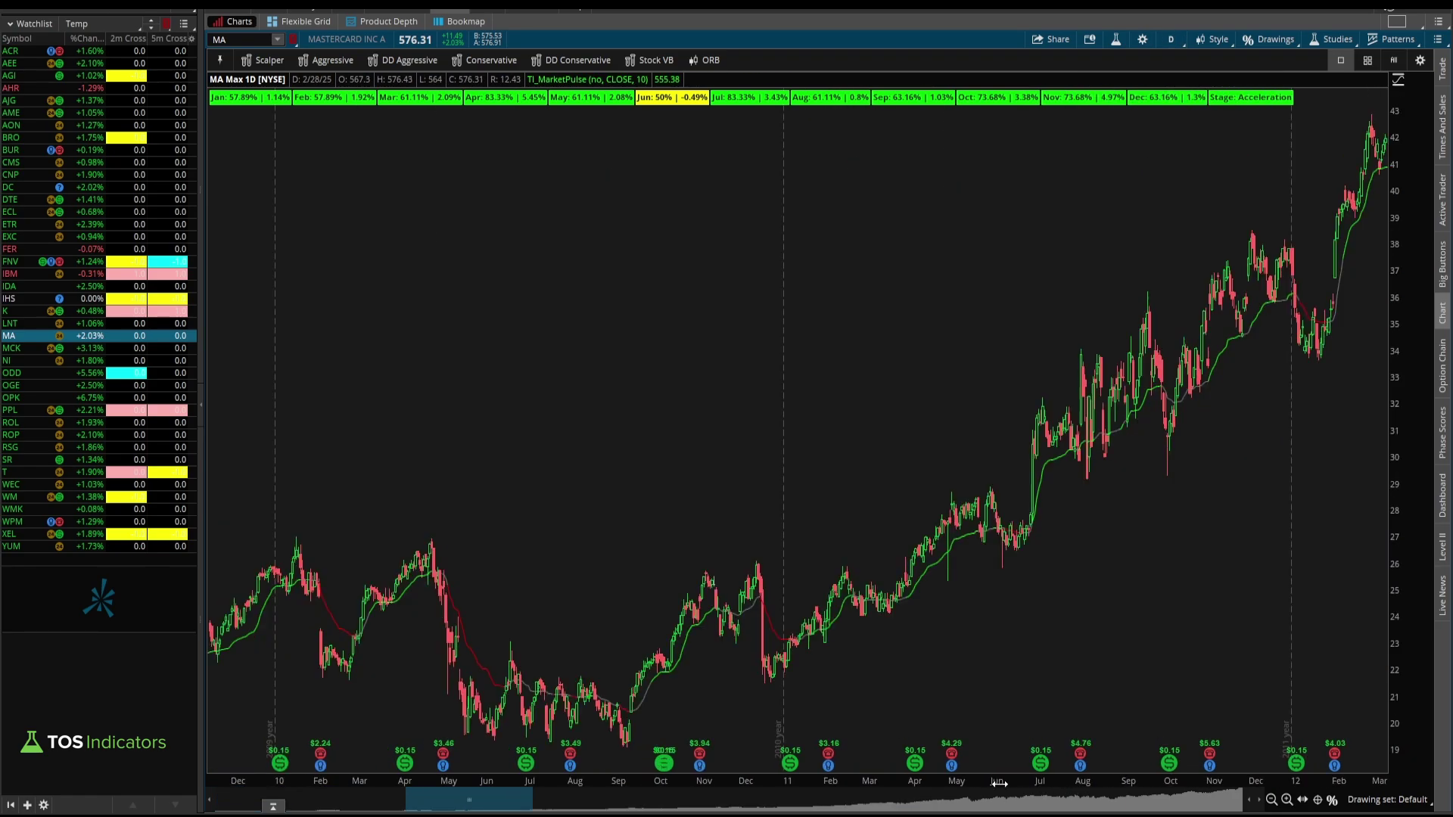
{"action": "left_click_drag", "start_coordinate": [525, 799], "coordinate": [175, 799]}
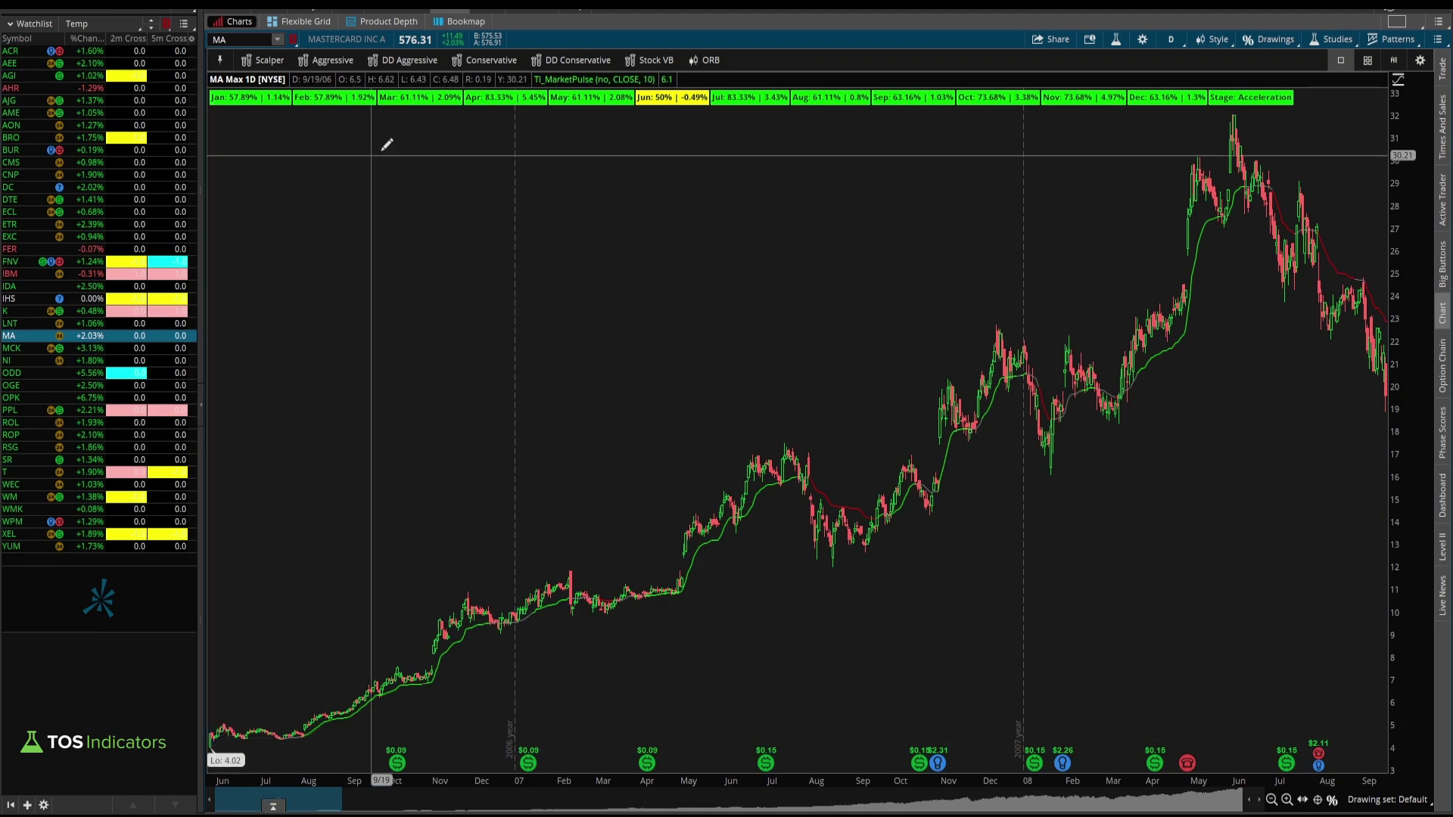
{"action": "left_click_drag", "start_coordinate": [375, 114], "coordinate": [1217, 114]}
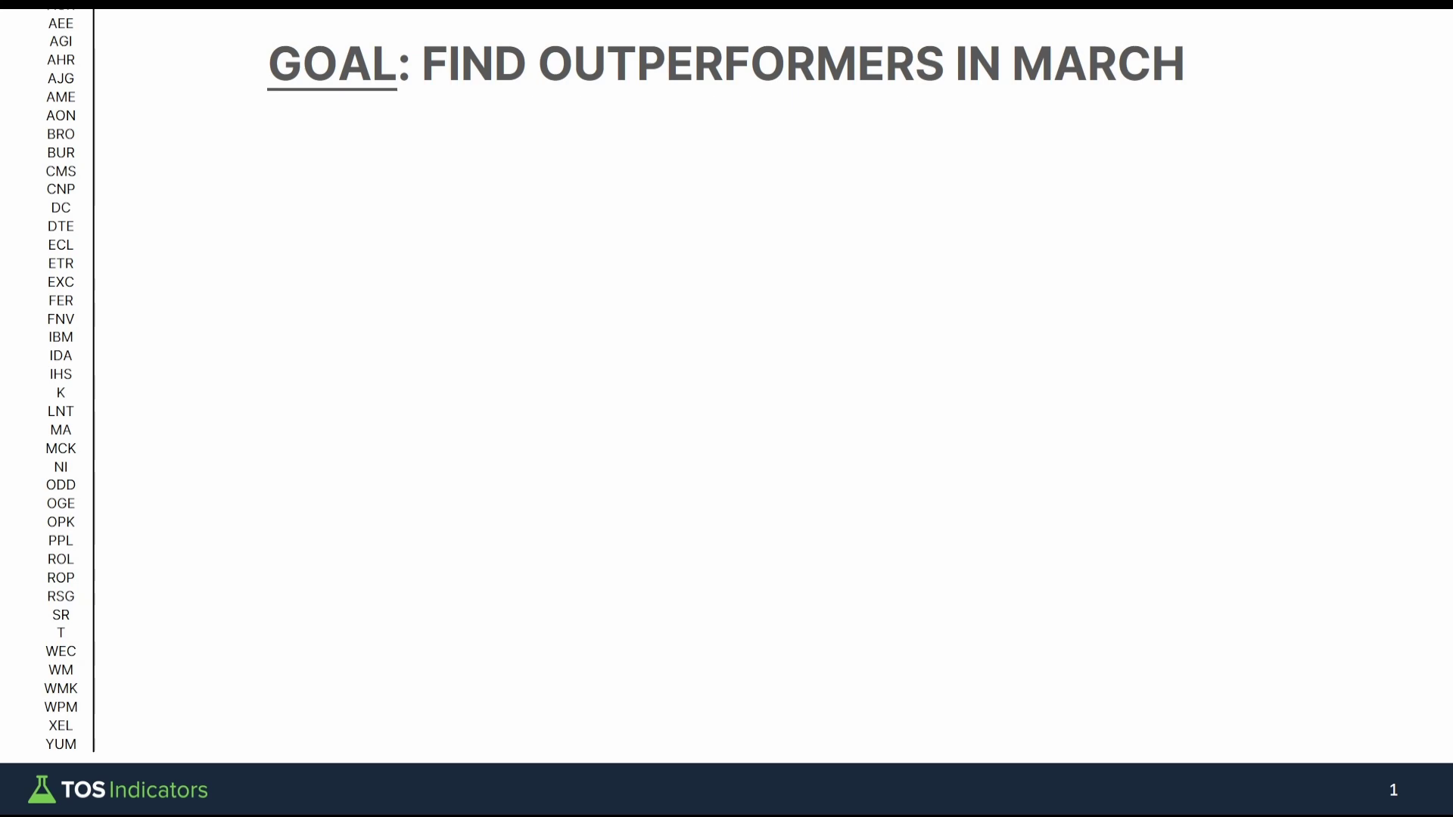
{"action": "mouse_move", "coordinate": [121, 97]}
{"action": "left_mouse_down"}
{"action": "mouse_move", "coordinate": [156, 119]}
{"action": "mouse_move", "coordinate": [137, 153]}
{"action": "mouse_move", "coordinate": [154, 150]}
{"action": "left_mouse_up"}
{"action": "left_click_drag", "start_coordinate": [157, 54], "coordinate": [121, 74]}
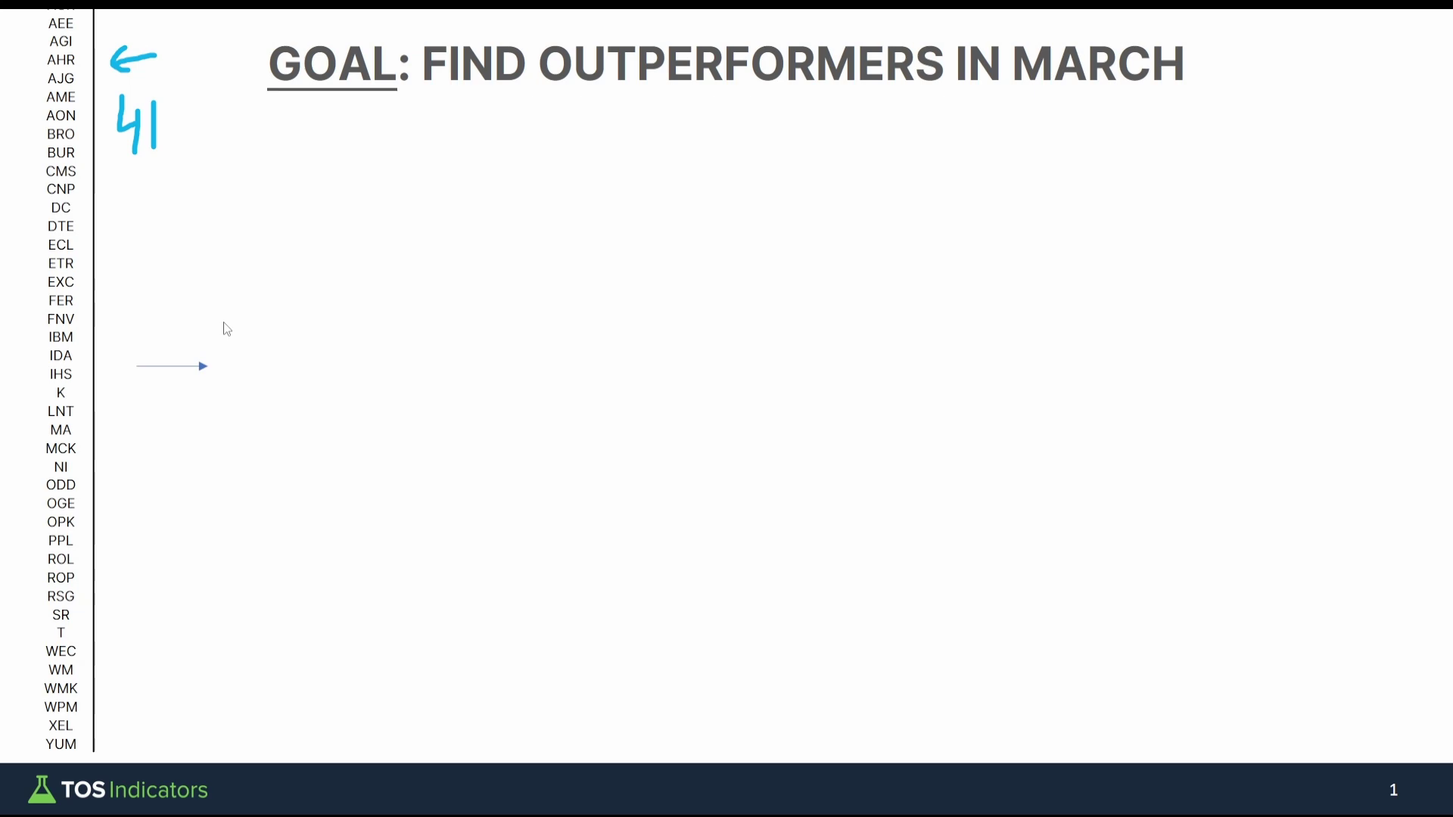
{"action": "key", "text": "Right"}
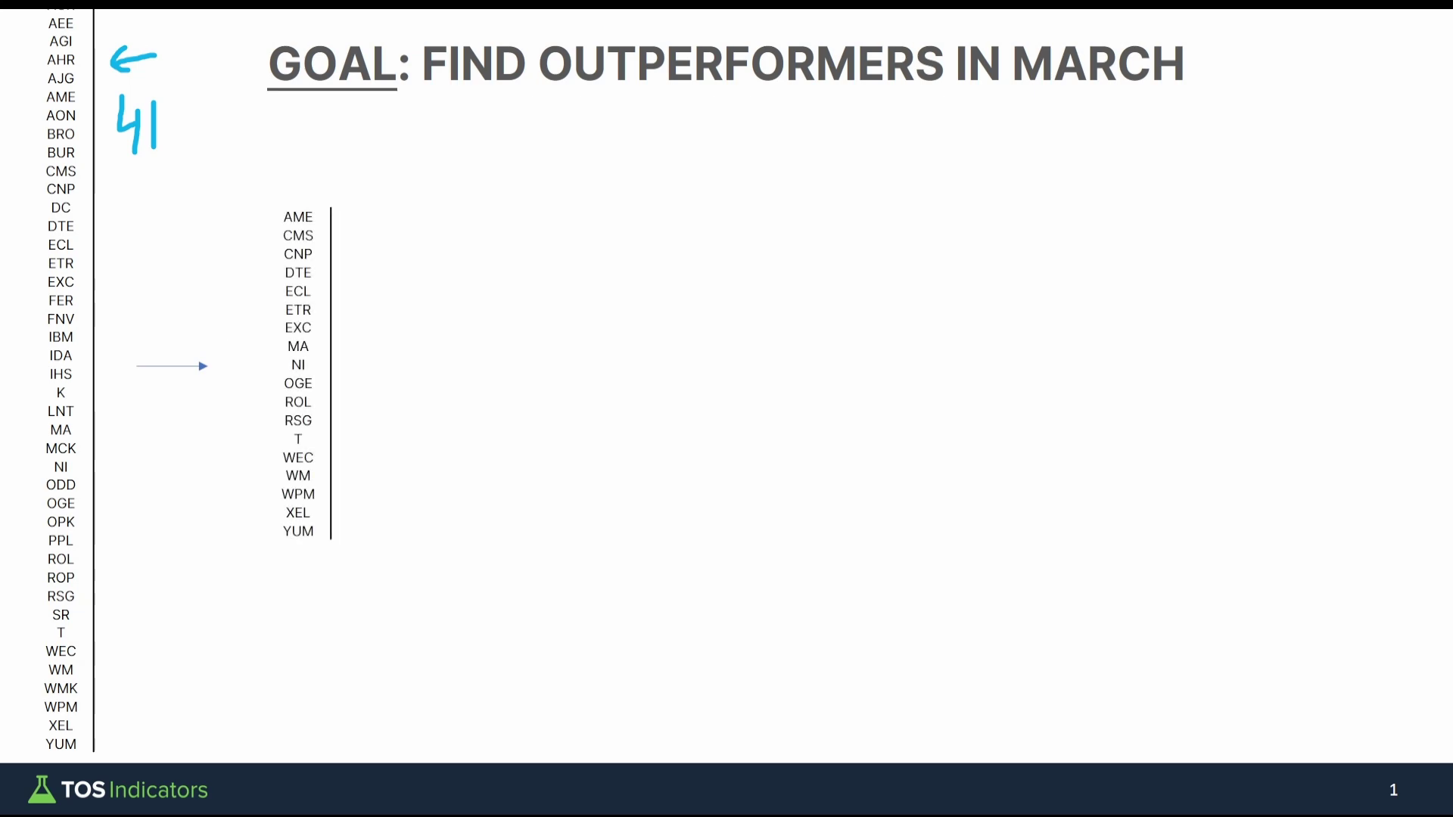
{"action": "mouse_move", "coordinate": [365, 268]}
{"action": "left_mouse_down"}
{"action": "mouse_move", "coordinate": [373, 302]}
{"action": "mouse_move", "coordinate": [399, 292]}
{"action": "left_mouse_up"}
{"action": "left_click_drag", "start_coordinate": [406, 269], "coordinate": [409, 301]}
{"action": "left_click_drag", "start_coordinate": [386, 320], "coordinate": [419, 316]}
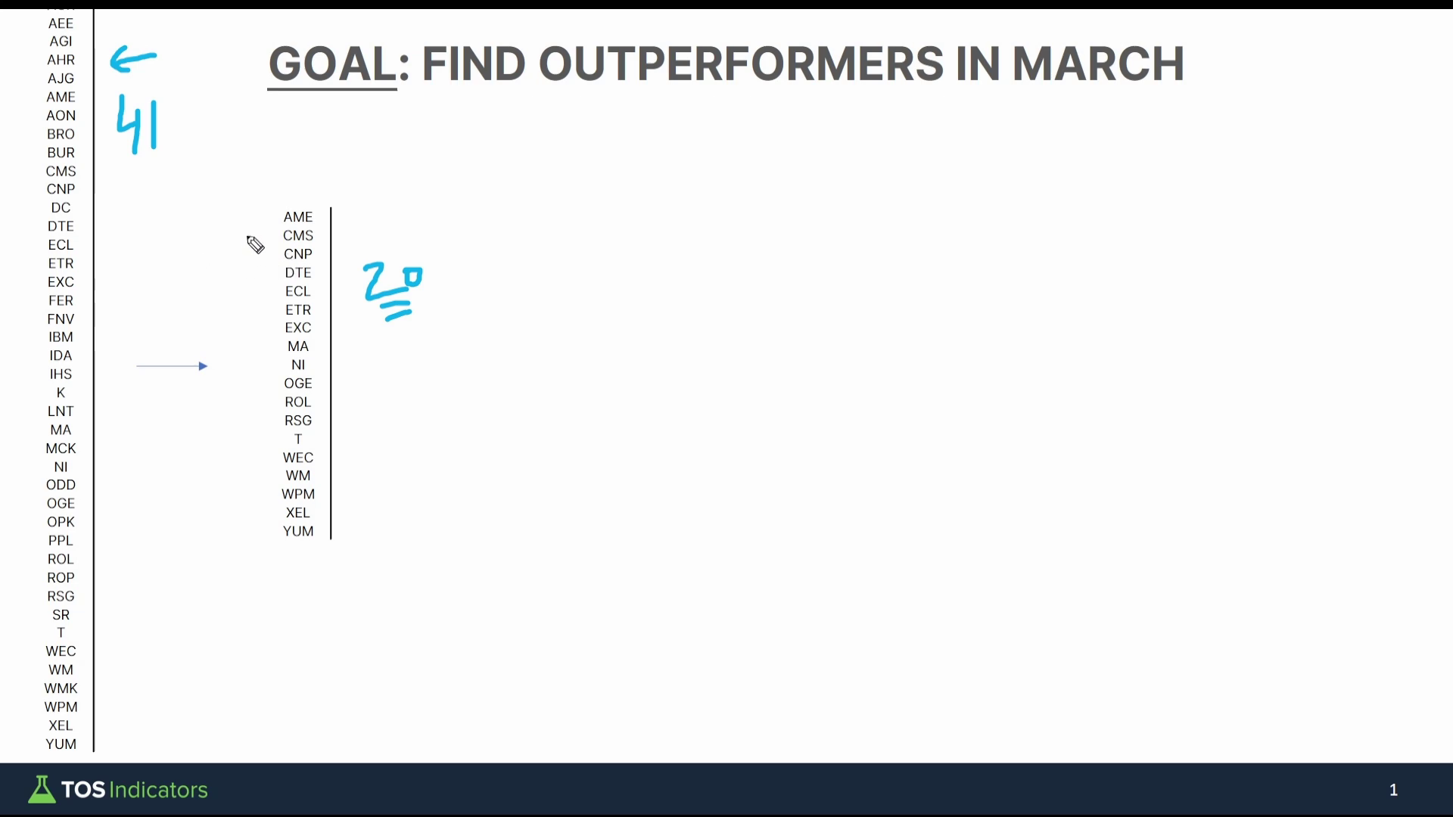
{"action": "mouse_move", "coordinate": [271, 213]}
{"action": "left_mouse_down"}
{"action": "mouse_move", "coordinate": [256, 494]}
{"action": "mouse_move", "coordinate": [282, 540]}
{"action": "left_mouse_up"}
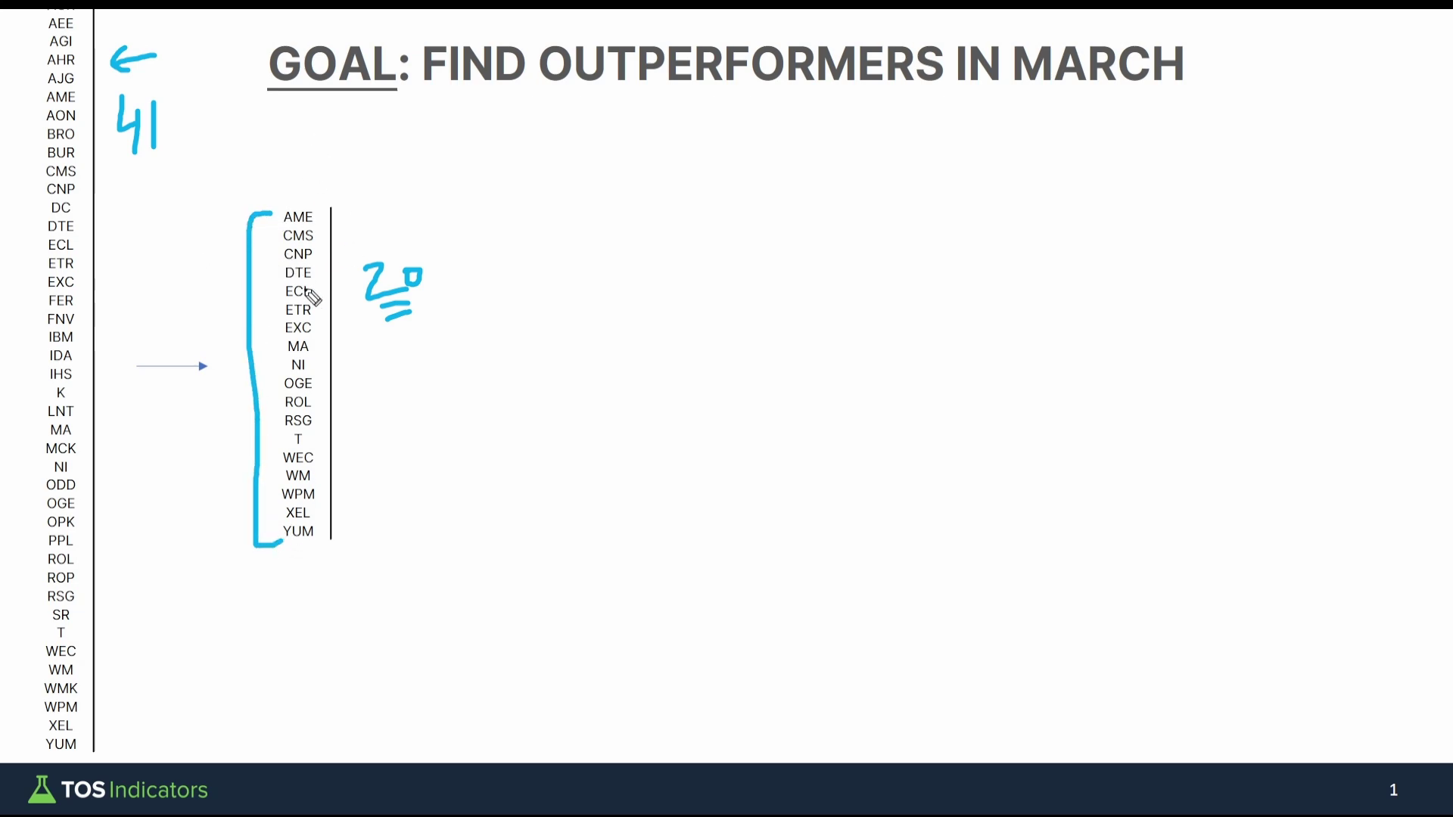
{"action": "key", "text": "Escape"}
{"action": "key", "text": "Right"}
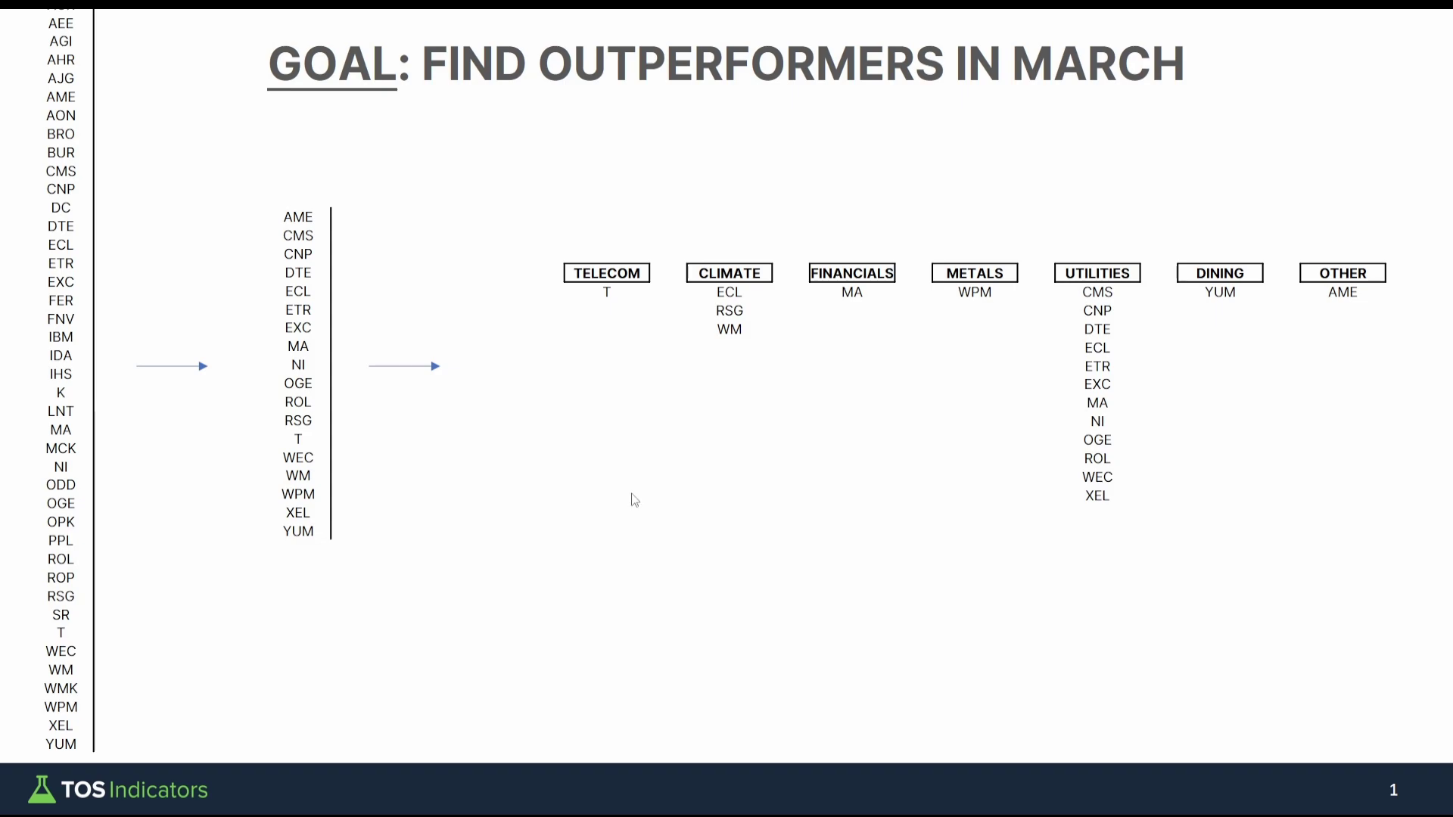
{"action": "mouse_move", "coordinate": [1146, 248]}
{"action": "left_mouse_down"}
{"action": "mouse_move", "coordinate": [1058, 260]}
{"action": "mouse_move", "coordinate": [1043, 427]}
{"action": "mouse_move", "coordinate": [1127, 520]}
{"action": "mouse_move", "coordinate": [1141, 255]}
{"action": "left_mouse_up"}
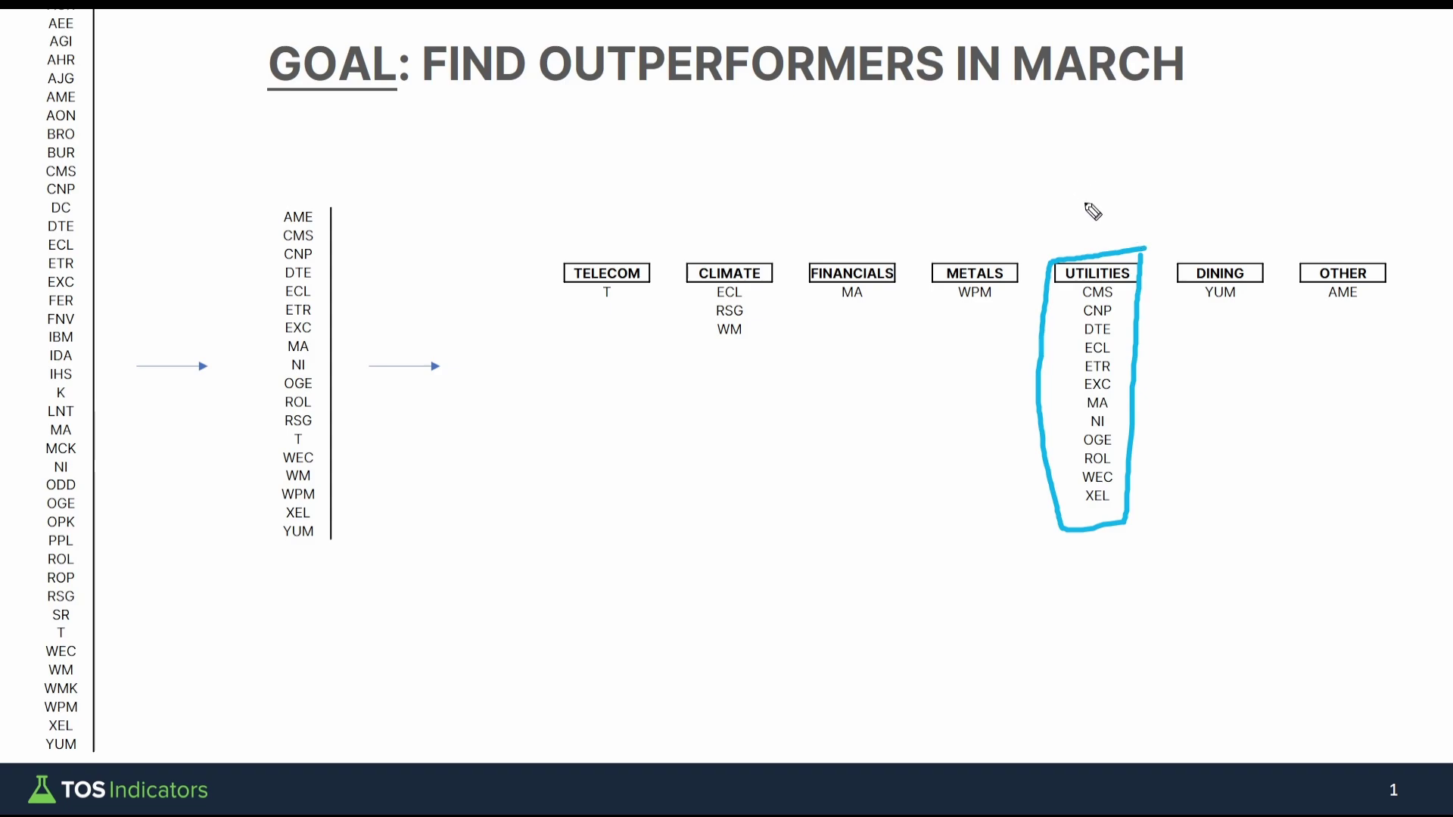
{"action": "mouse_move", "coordinate": [1087, 205]}
{"action": "left_mouse_down"}
{"action": "mouse_move", "coordinate": [1096, 185]}
{"action": "mouse_move", "coordinate": [1151, 196]}
{"action": "left_mouse_up"}
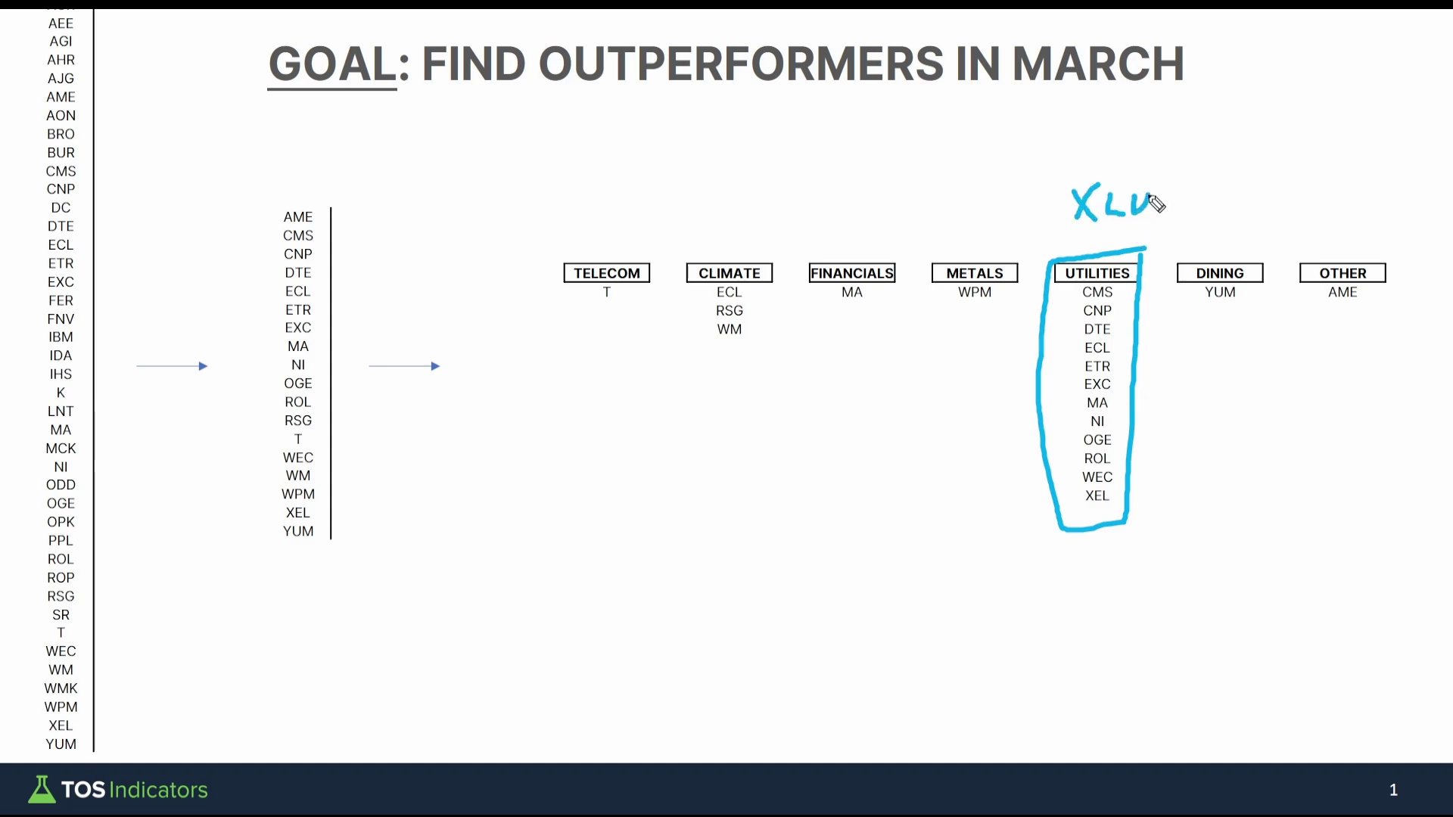
{"action": "left_click_drag", "start_coordinate": [1076, 238], "coordinate": [1136, 234]}
{"action": "left_click_drag", "start_coordinate": [611, 307], "coordinate": [593, 308]}
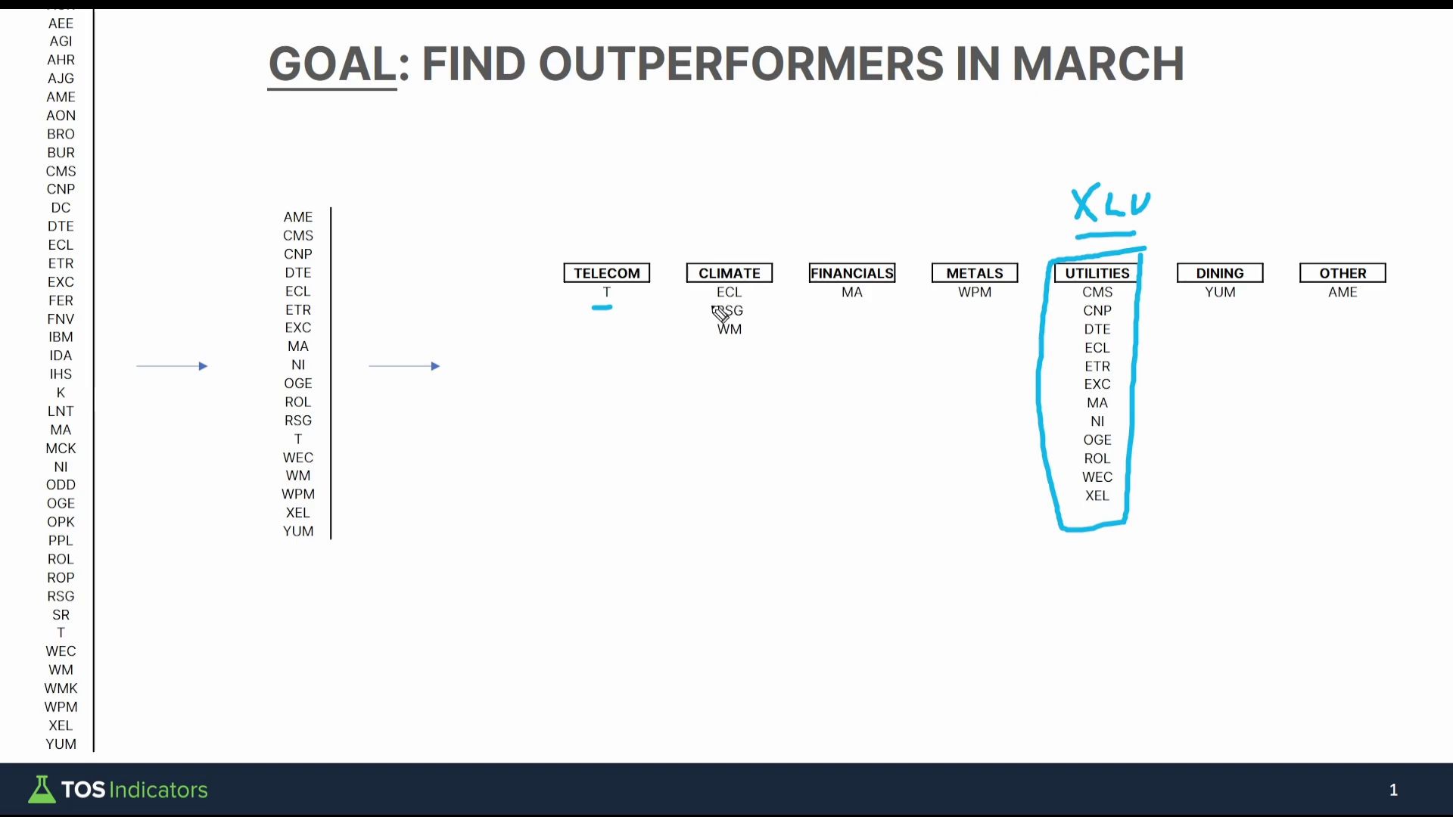
{"action": "mouse_move", "coordinate": [781, 258]}
{"action": "left_mouse_down"}
{"action": "mouse_move", "coordinate": [687, 272]}
{"action": "mouse_move", "coordinate": [769, 360]}
{"action": "mouse_move", "coordinate": [784, 260]}
{"action": "mouse_move", "coordinate": [713, 301]}
{"action": "mouse_move", "coordinate": [761, 331]}
{"action": "left_mouse_up"}
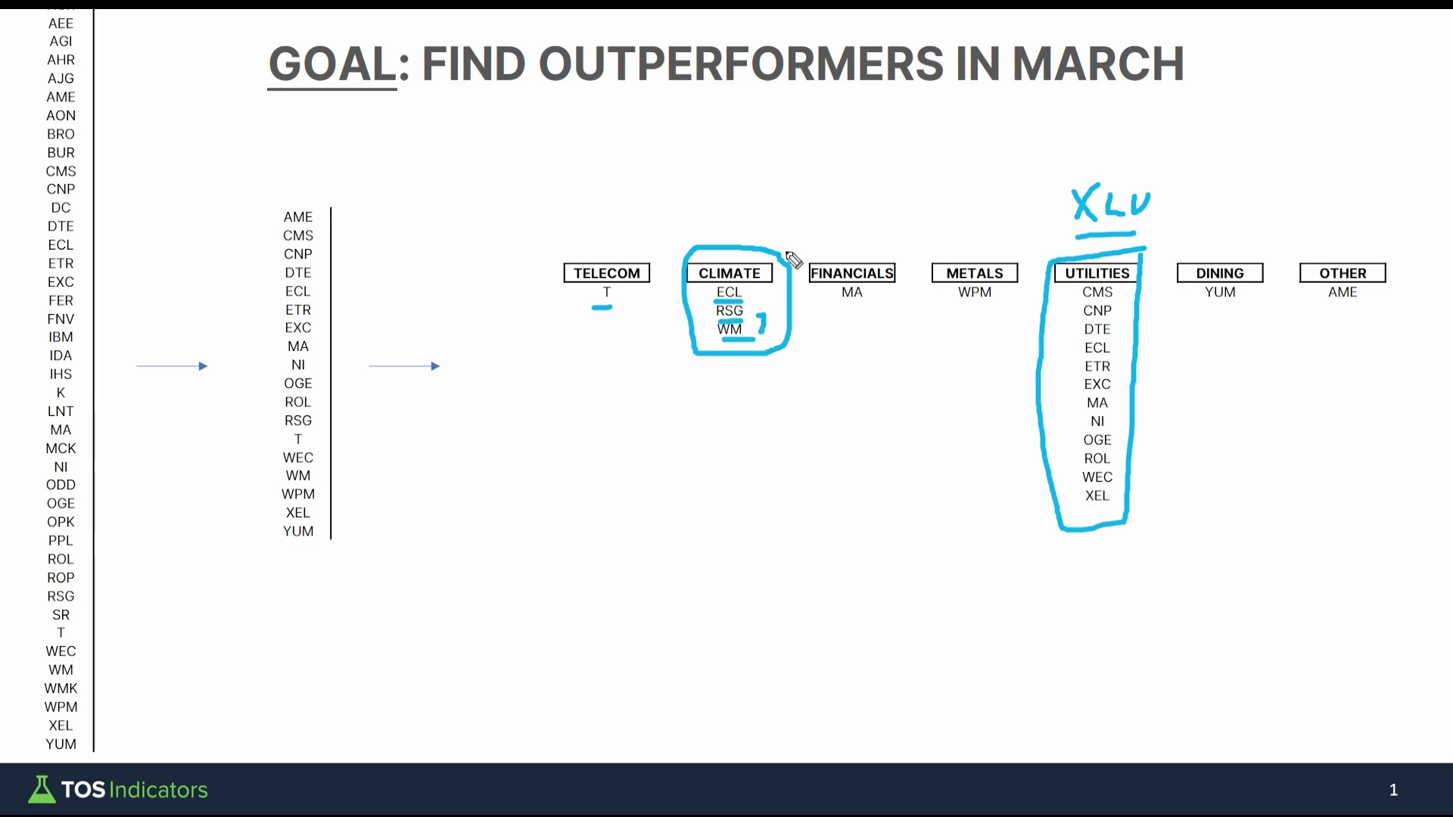
{"action": "mouse_move", "coordinate": [790, 206]}
{"action": "left_mouse_down"}
{"action": "mouse_move", "coordinate": [757, 244]}
{"action": "mouse_move", "coordinate": [785, 244]}
{"action": "left_mouse_up"}
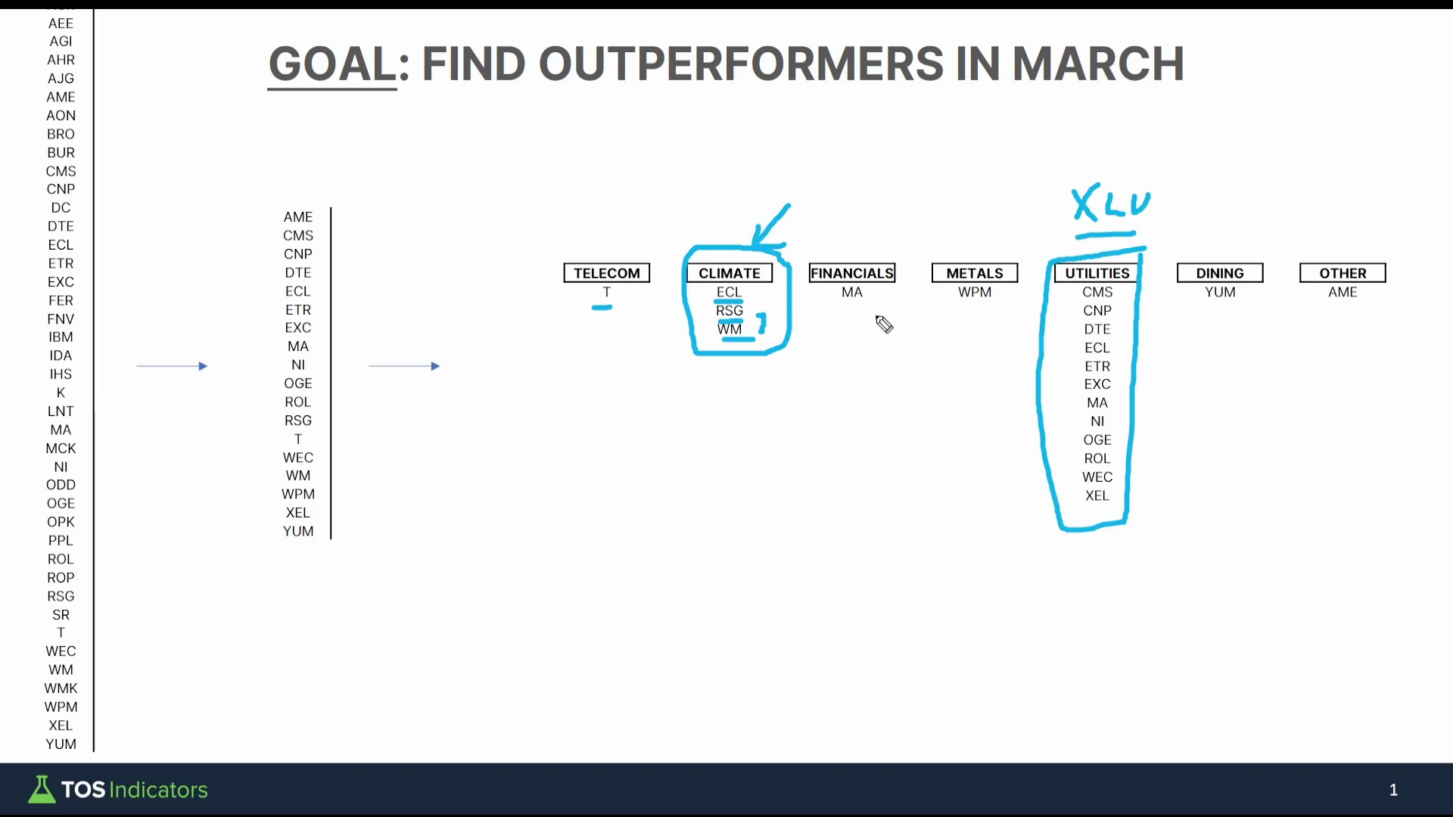
{"action": "left_click_drag", "start_coordinate": [845, 306], "coordinate": [864, 307]}
{"action": "left_click_drag", "start_coordinate": [961, 305], "coordinate": [985, 304]}
{"action": "left_click_drag", "start_coordinate": [1210, 311], "coordinate": [1343, 308]}
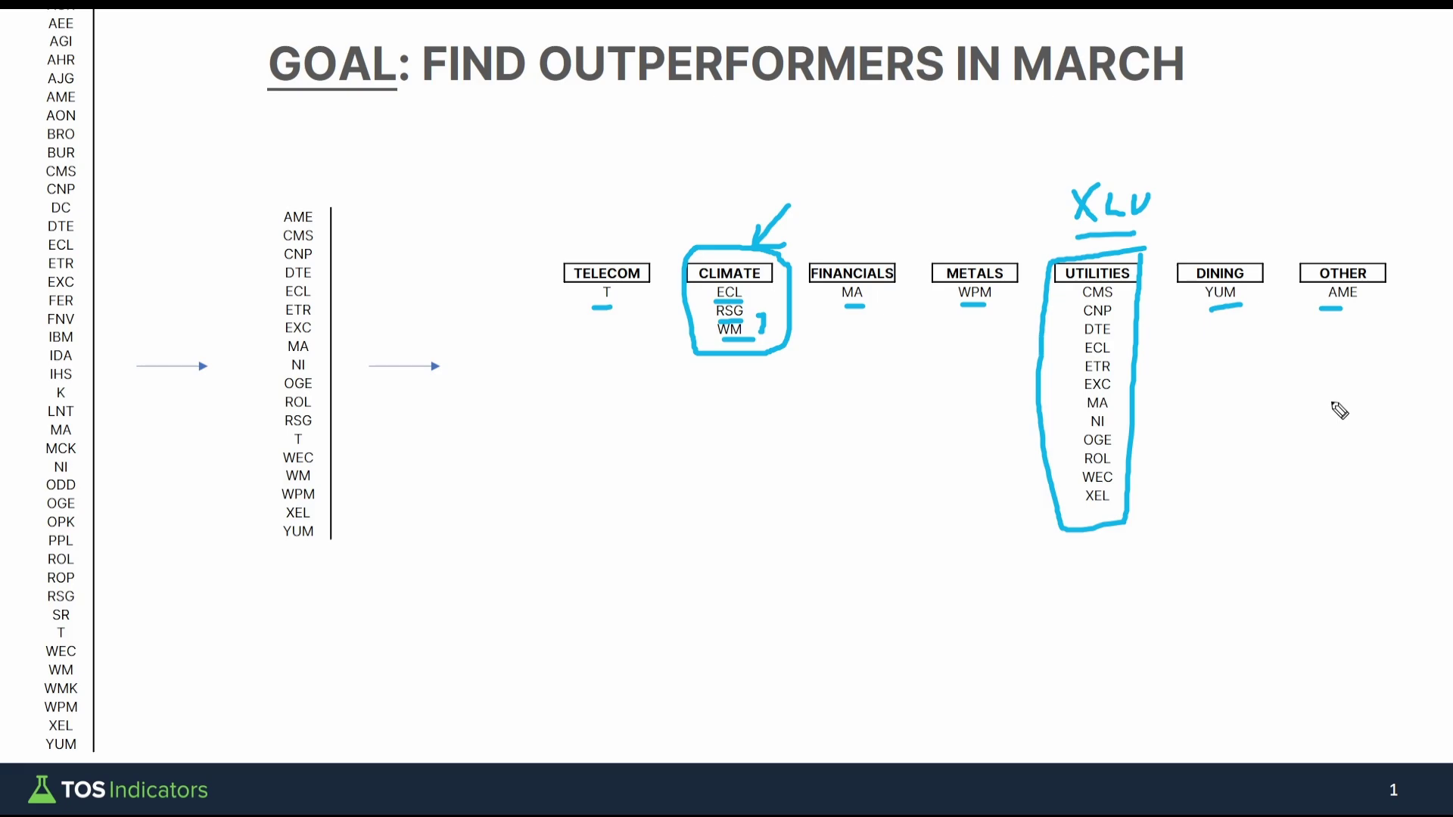
{"action": "key", "text": "e"}
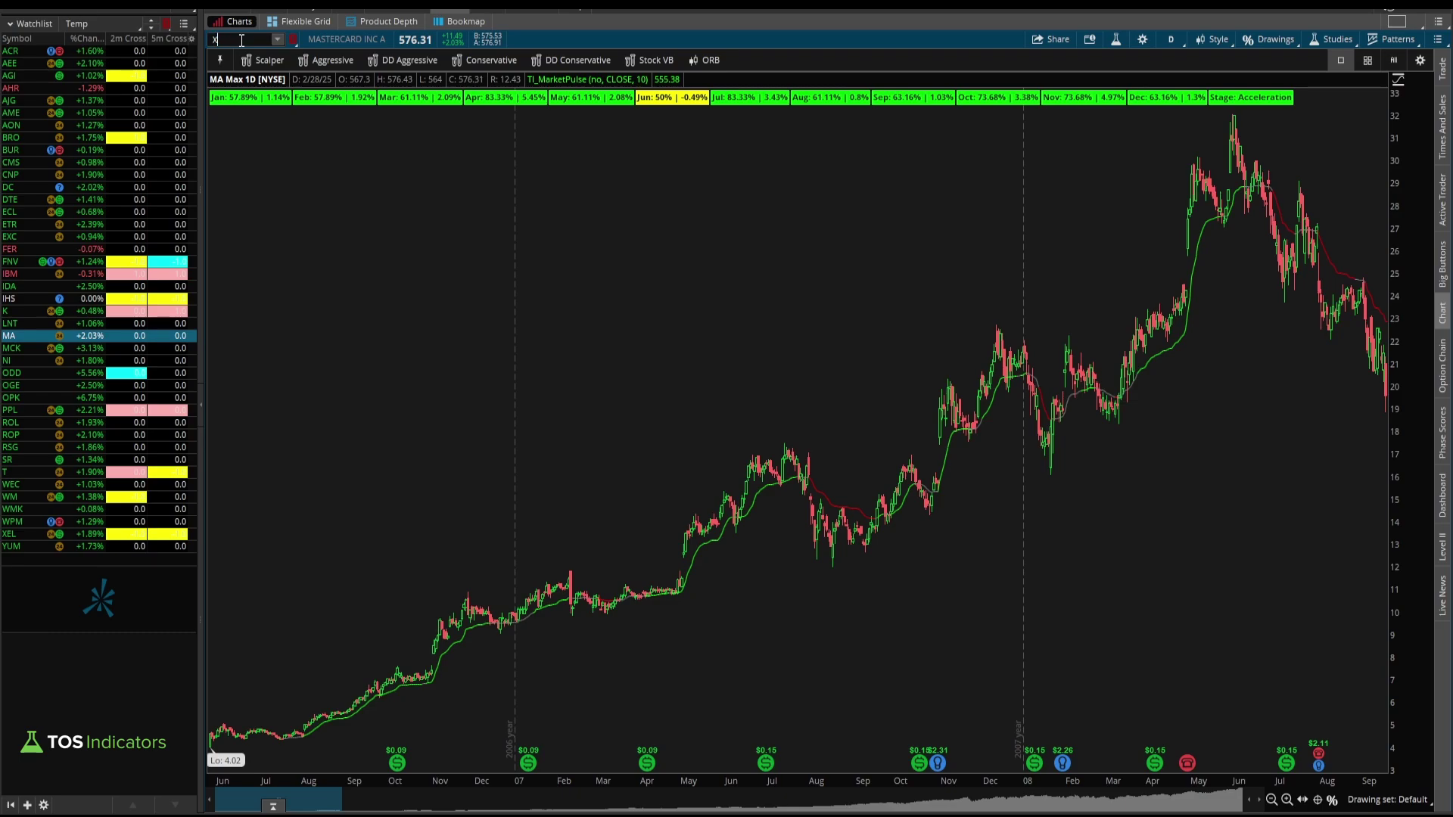
Step: Load the XLU chart, underline and tick its March, April and May seasonality labels, and clear the marks
{"action": "type", "text": "LU"}
{"action": "key", "text": "Return"}
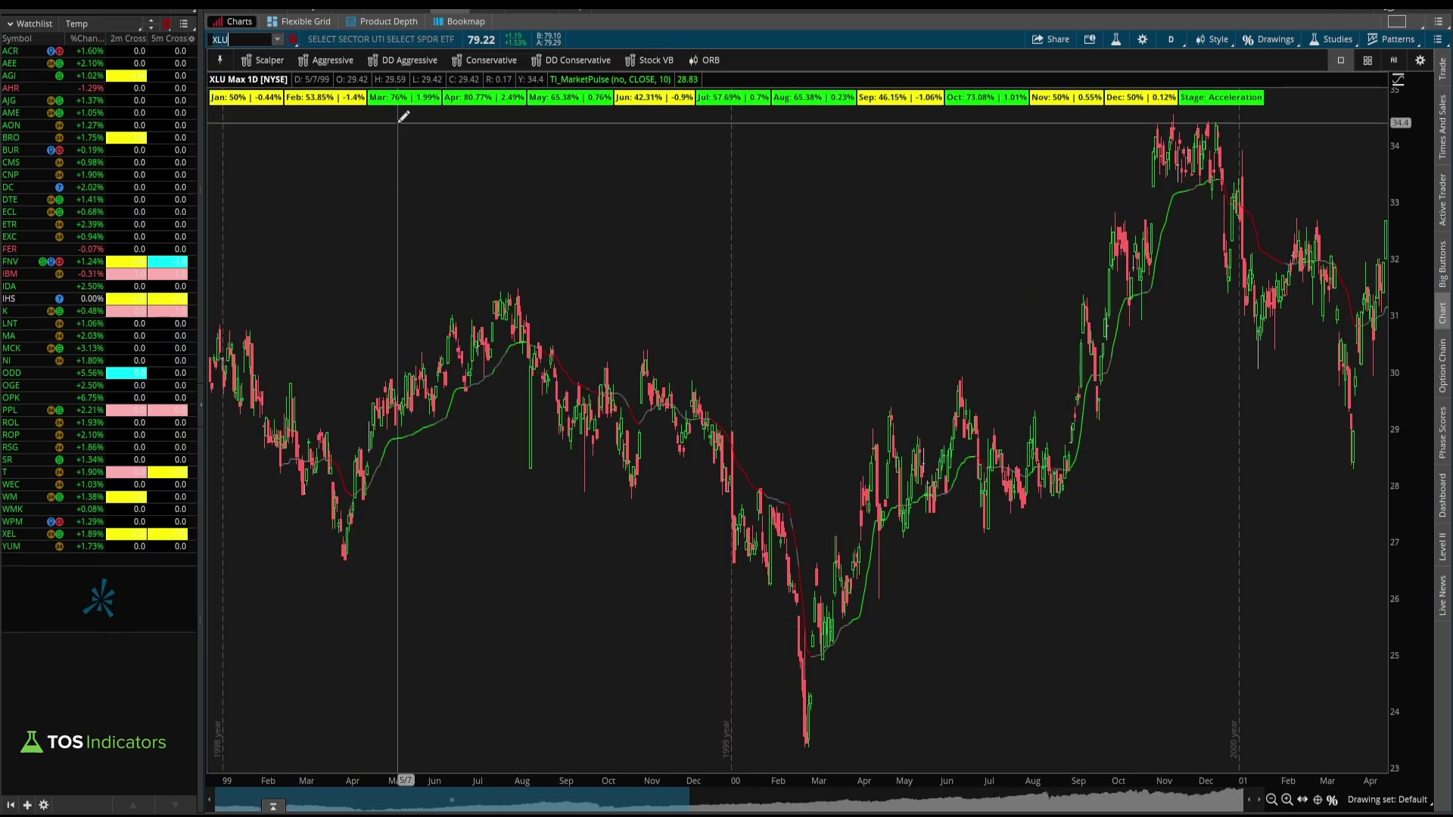
{"action": "left_click_drag", "start_coordinate": [364, 112], "coordinate": [607, 114]}
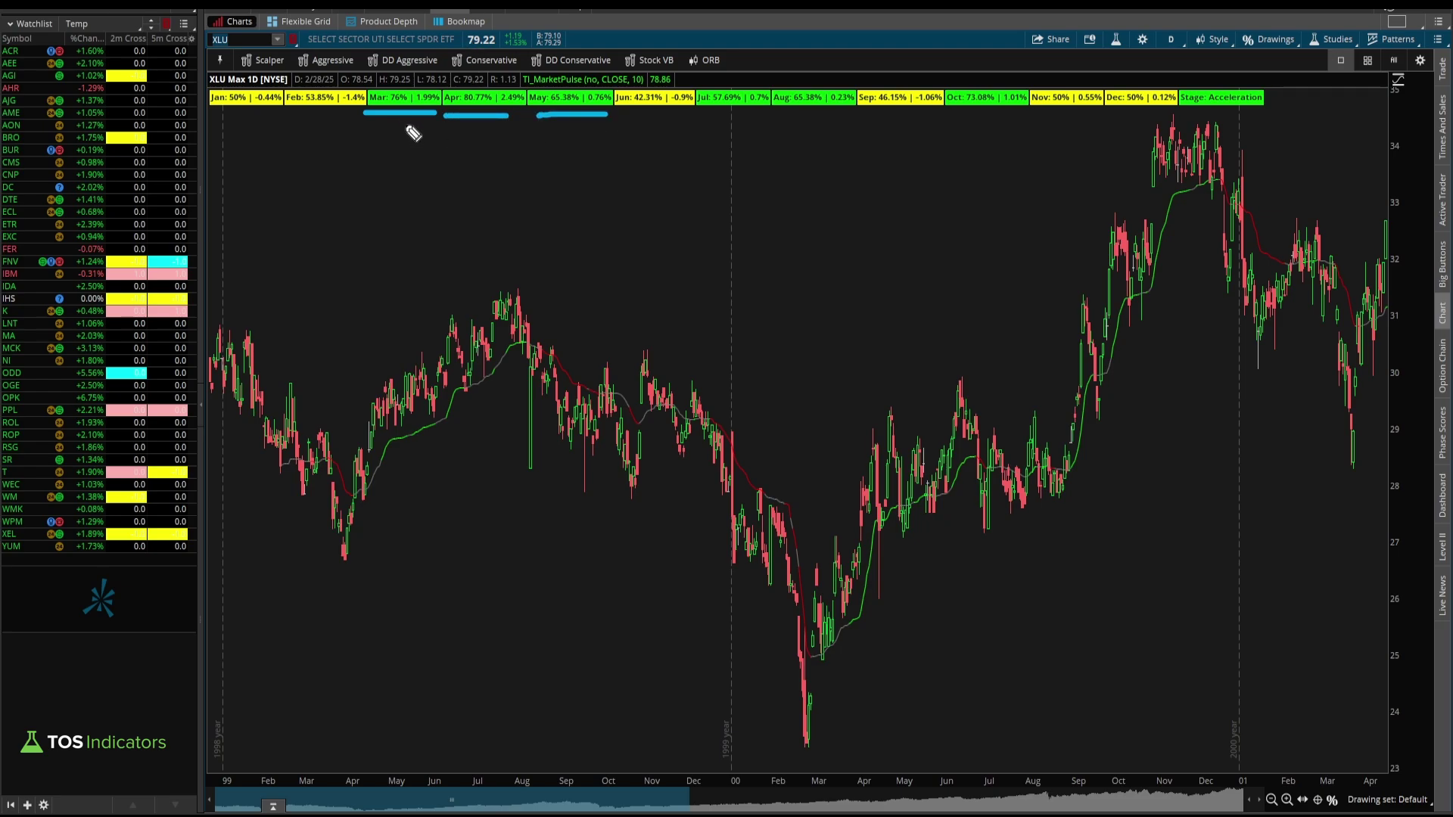
{"action": "left_click_drag", "start_coordinate": [379, 135], "coordinate": [479, 126]}
{"action": "left_click_drag", "start_coordinate": [570, 134], "coordinate": [595, 127]}
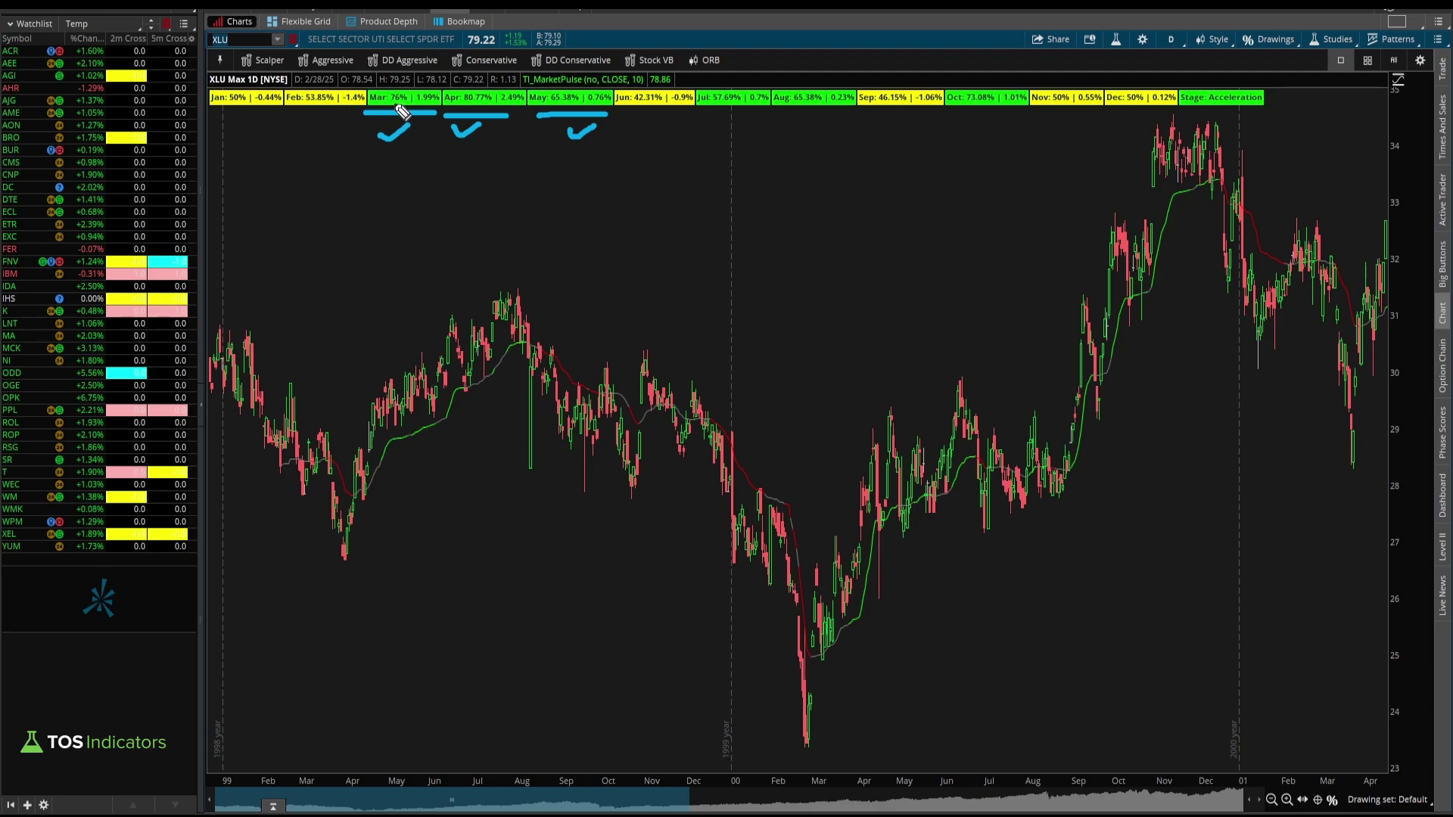
{"action": "left_click_drag", "start_coordinate": [415, 106], "coordinate": [625, 106]}
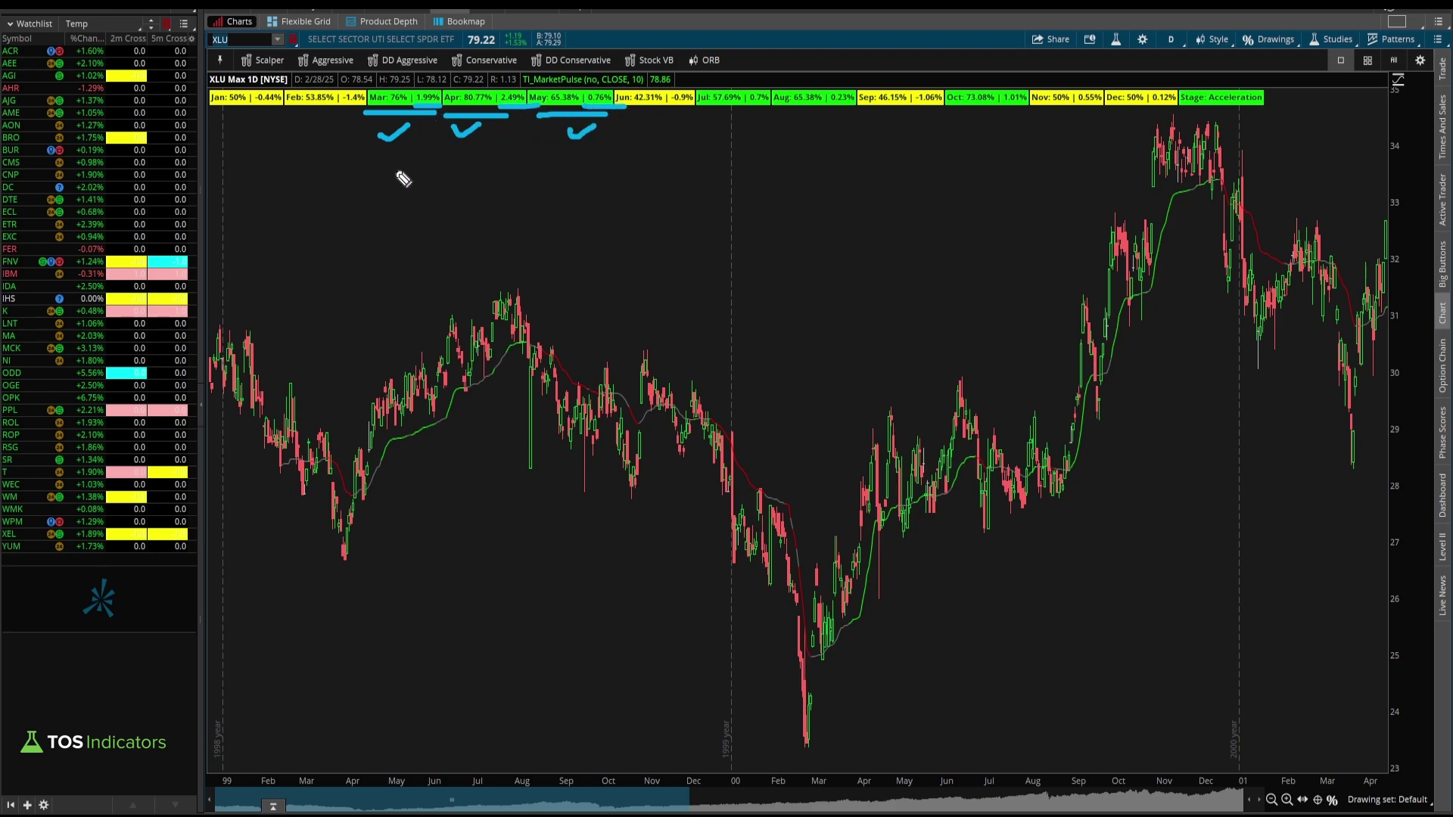
{"action": "key", "text": "Escape"}
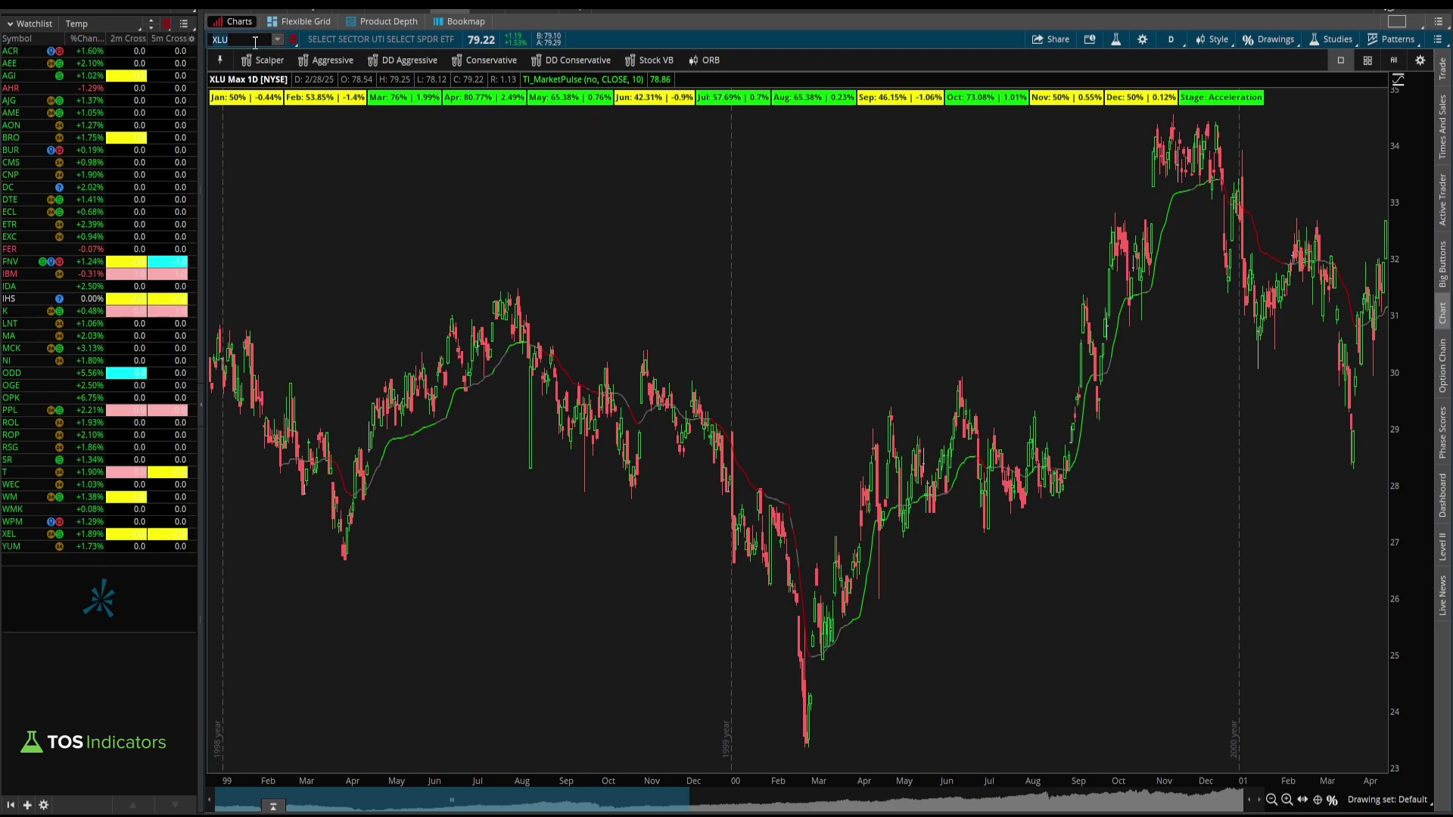
Step: Load the AME chart, circle the latest candles, underline the March and April seasonality labels, and clear the marks
{"action": "key", "text": "BackSpace"}
{"action": "key", "text": "BackSpace"}
{"action": "key", "text": "BackSpace"}
{"action": "type", "text": "AME"}
{"action": "key", "text": "Return"}
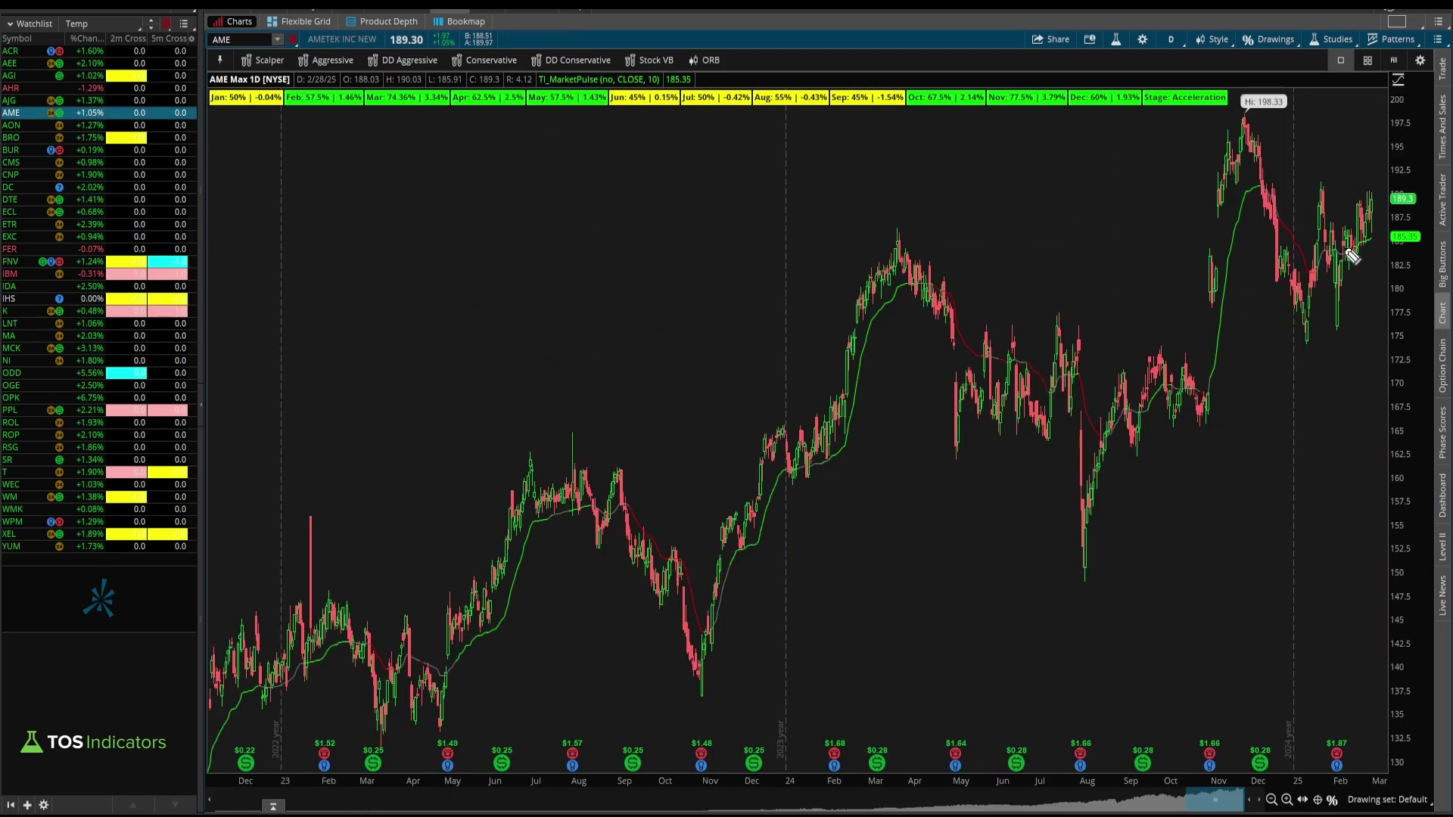
{"action": "left_click_drag", "start_coordinate": [1352, 257], "coordinate": [1387, 242]}
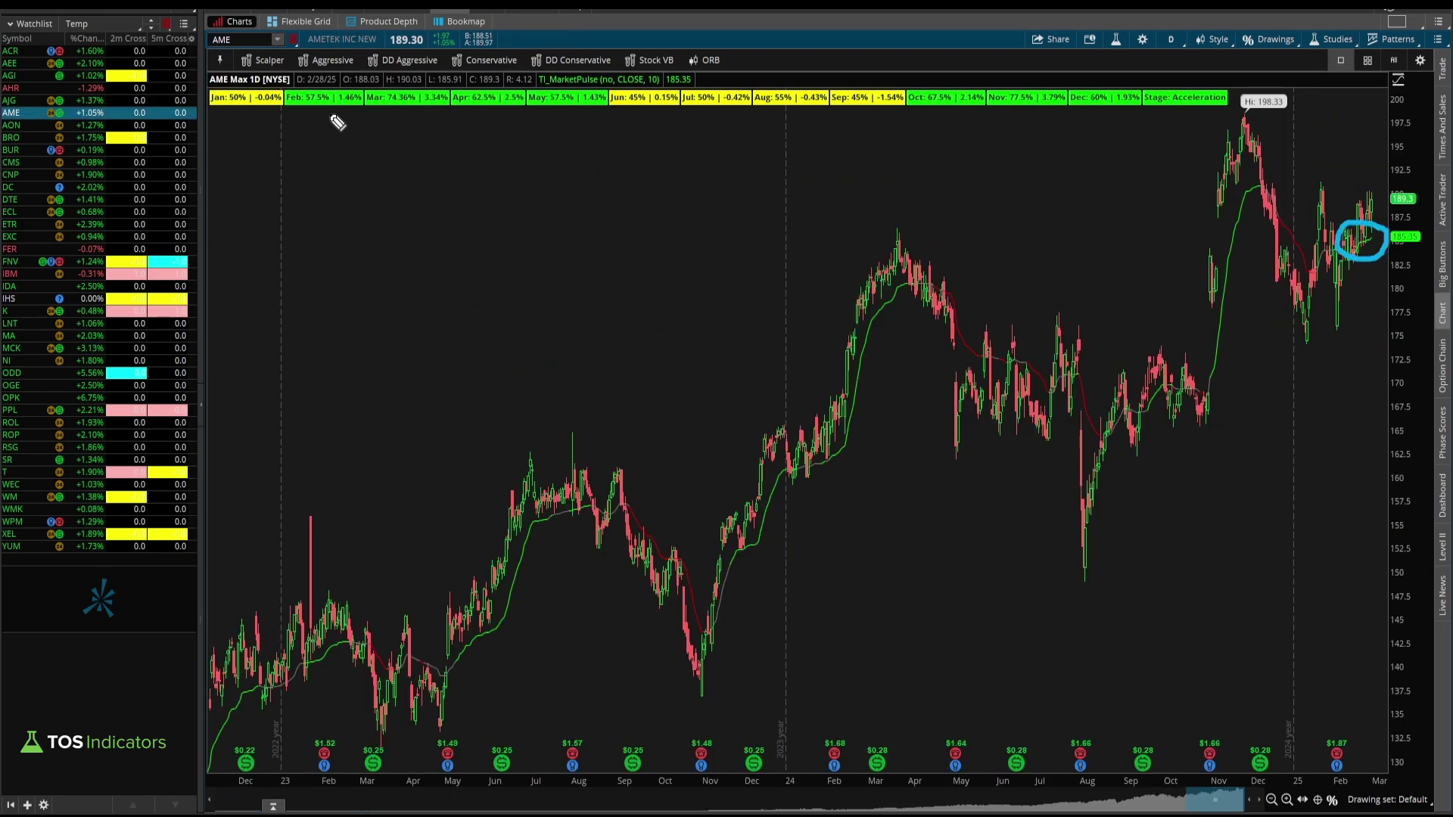
{"action": "left_click_drag", "start_coordinate": [369, 111], "coordinate": [526, 110]}
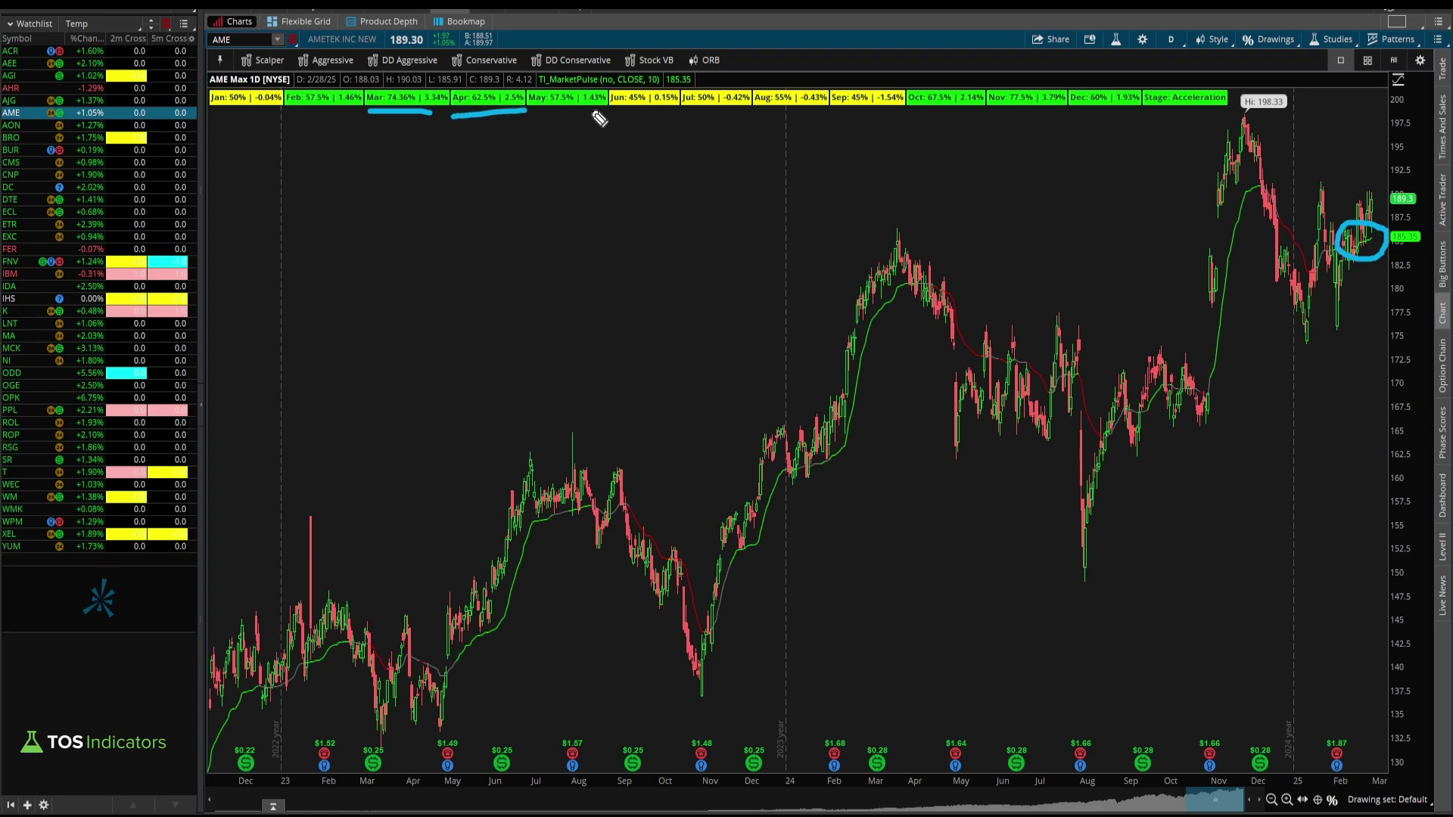
{"action": "key", "text": "Escape"}
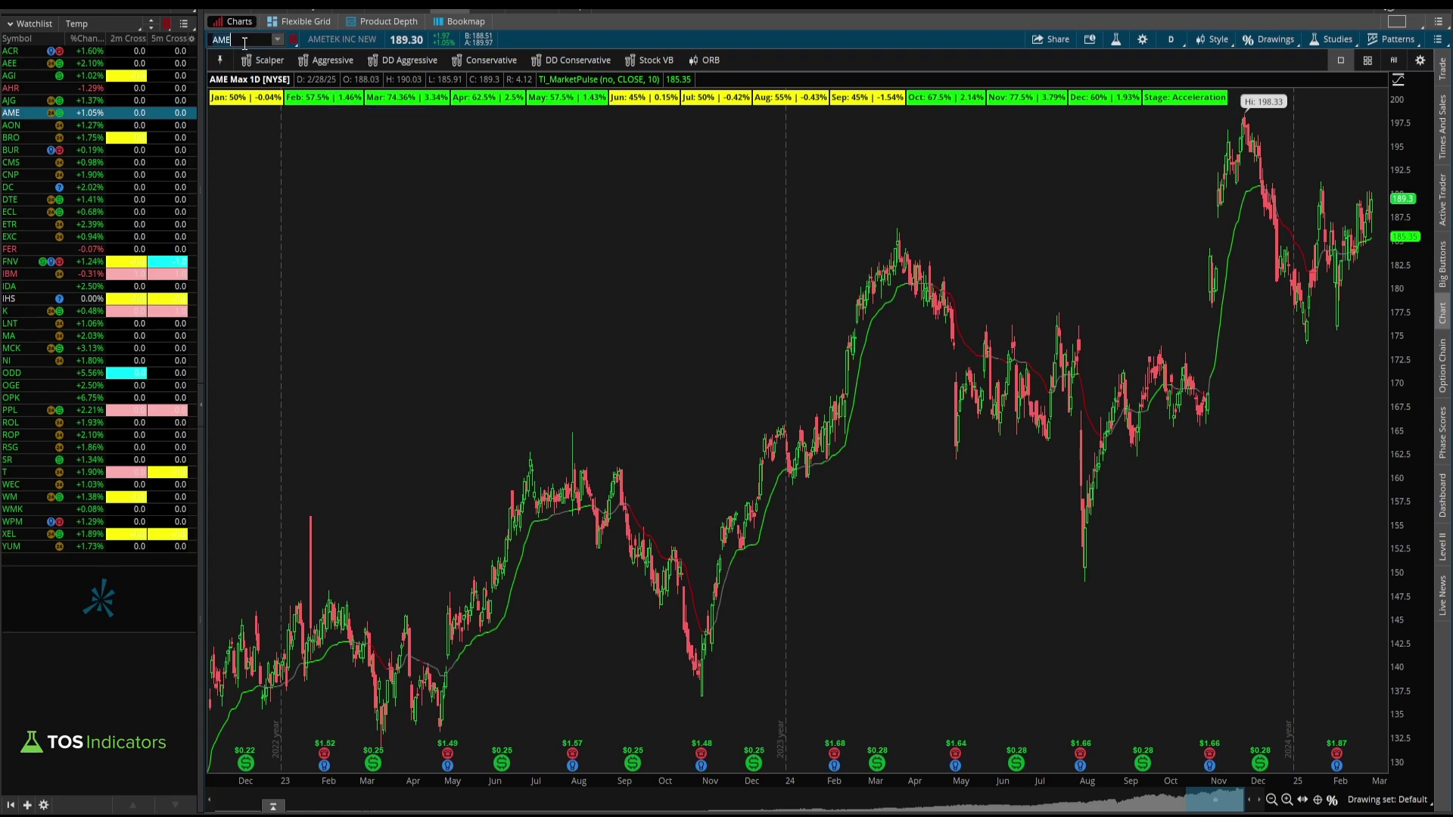
Step: Load the ECL chart, bracket the zone between its 127.2% and 161.8% Fibonacci levels with an arrow, and clear the marks
{"action": "key", "text": "Return"}
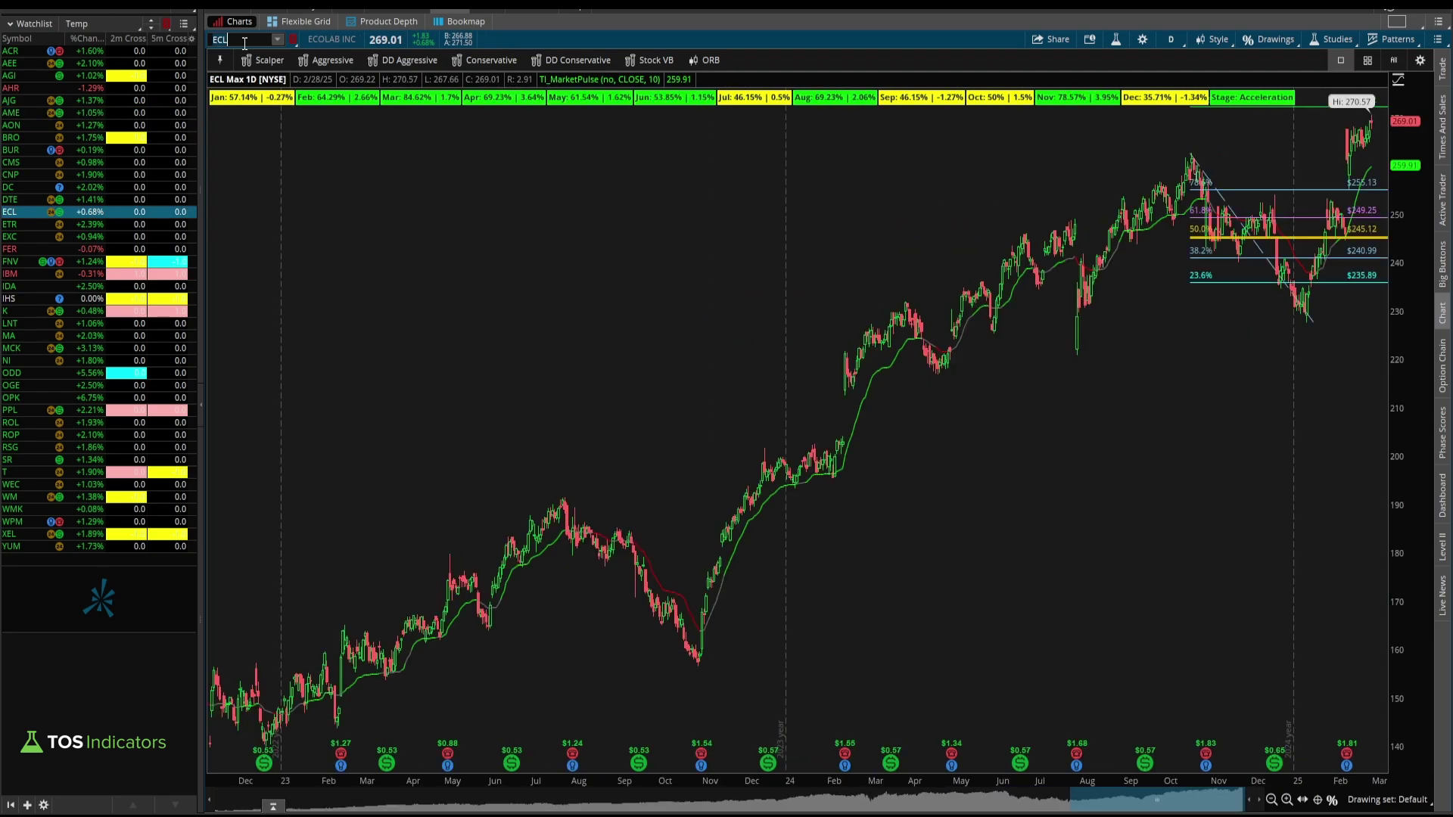
{"action": "key", "text": "ctrl+shift+3"}
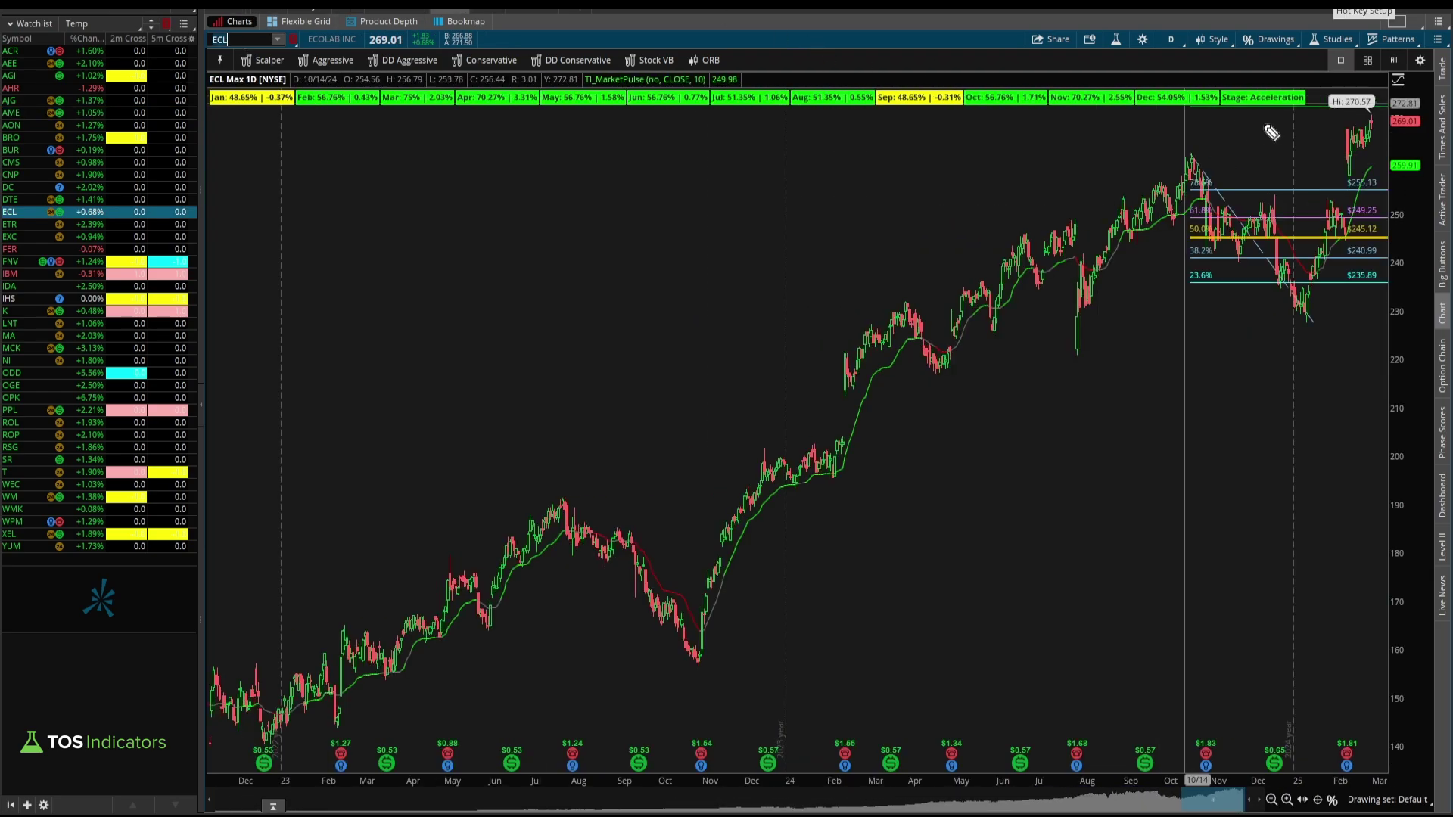
{"action": "key", "text": "Escape"}
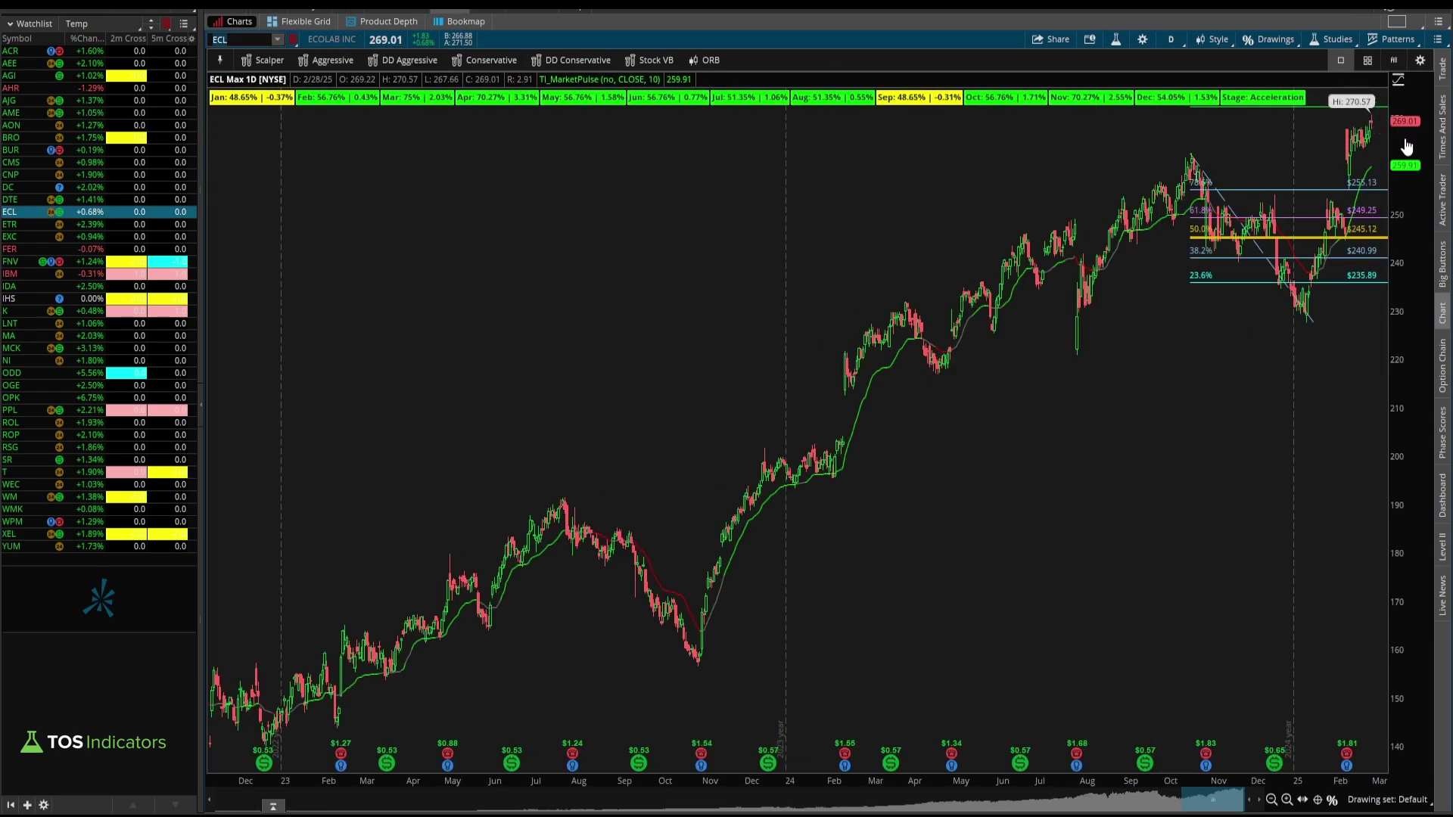
{"action": "left_click_drag", "start_coordinate": [1404, 144], "coordinate": [1417, 248]}
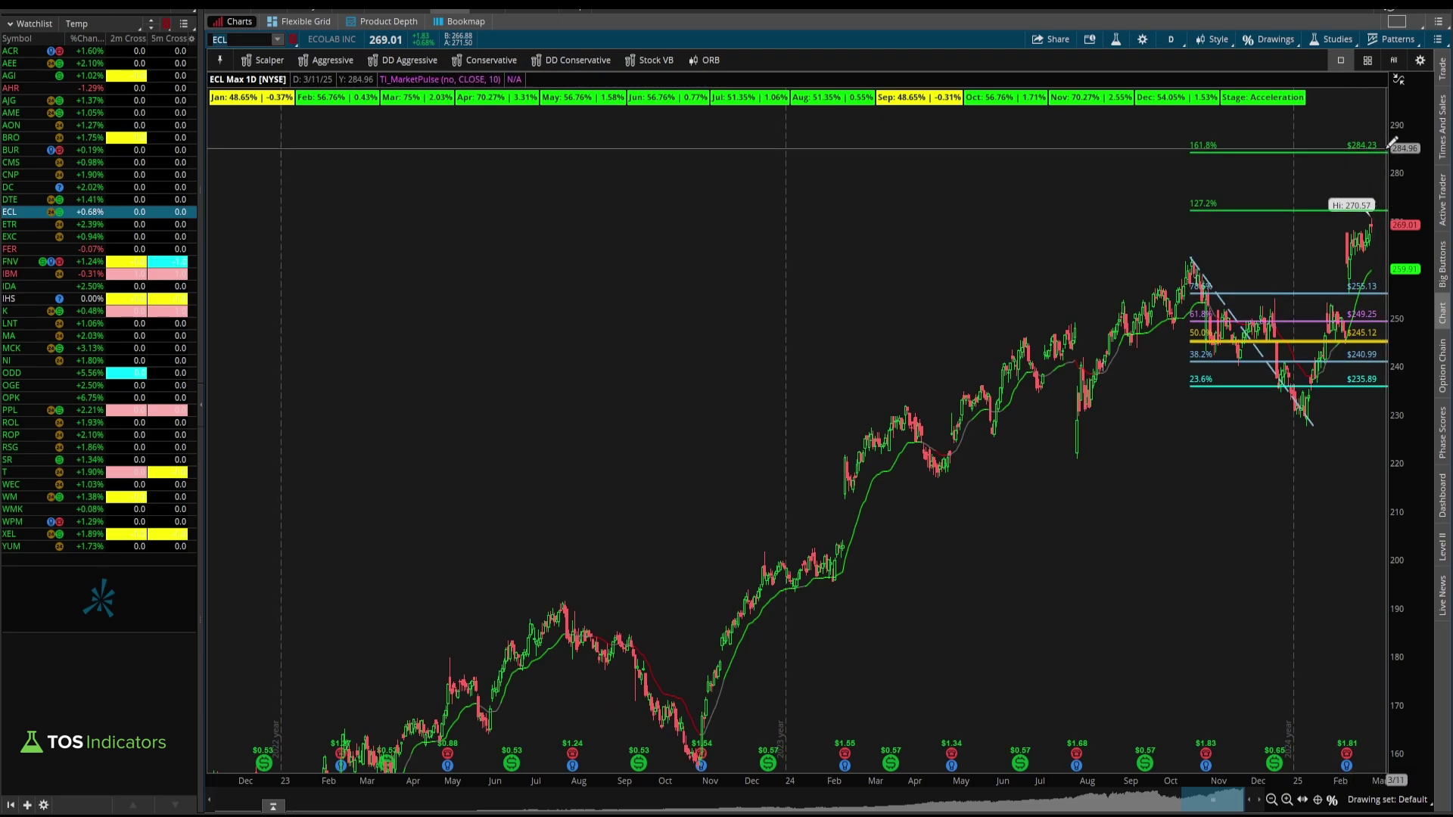
{"action": "mouse_move", "coordinate": [1175, 154]}
{"action": "left_mouse_down"}
{"action": "mouse_move", "coordinate": [1197, 209]}
{"action": "mouse_move", "coordinate": [1140, 203]}
{"action": "left_mouse_up"}
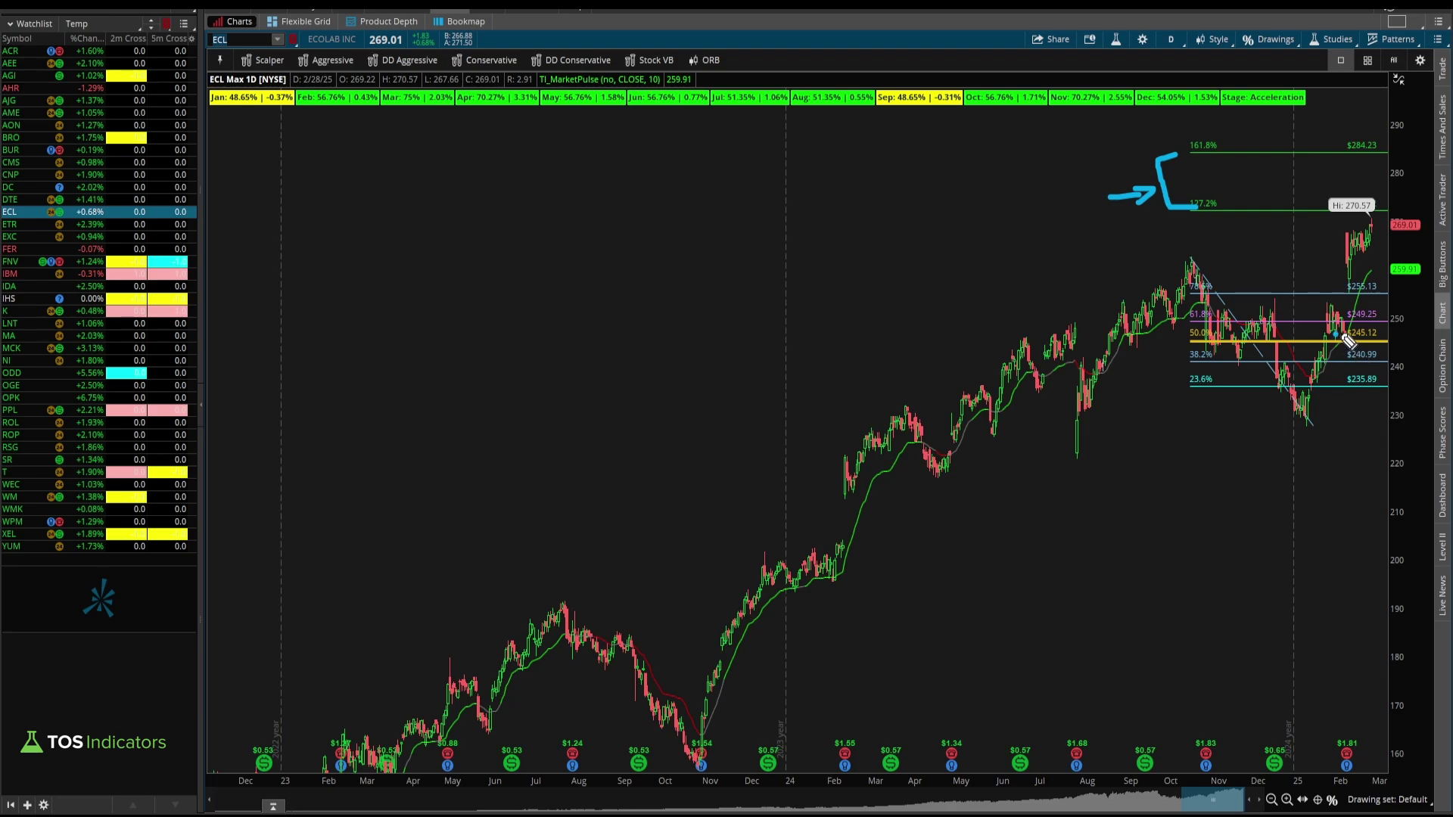
{"action": "left_click_drag", "start_coordinate": [1334, 334], "coordinate": [1407, 332]}
{"action": "key", "text": "e"}
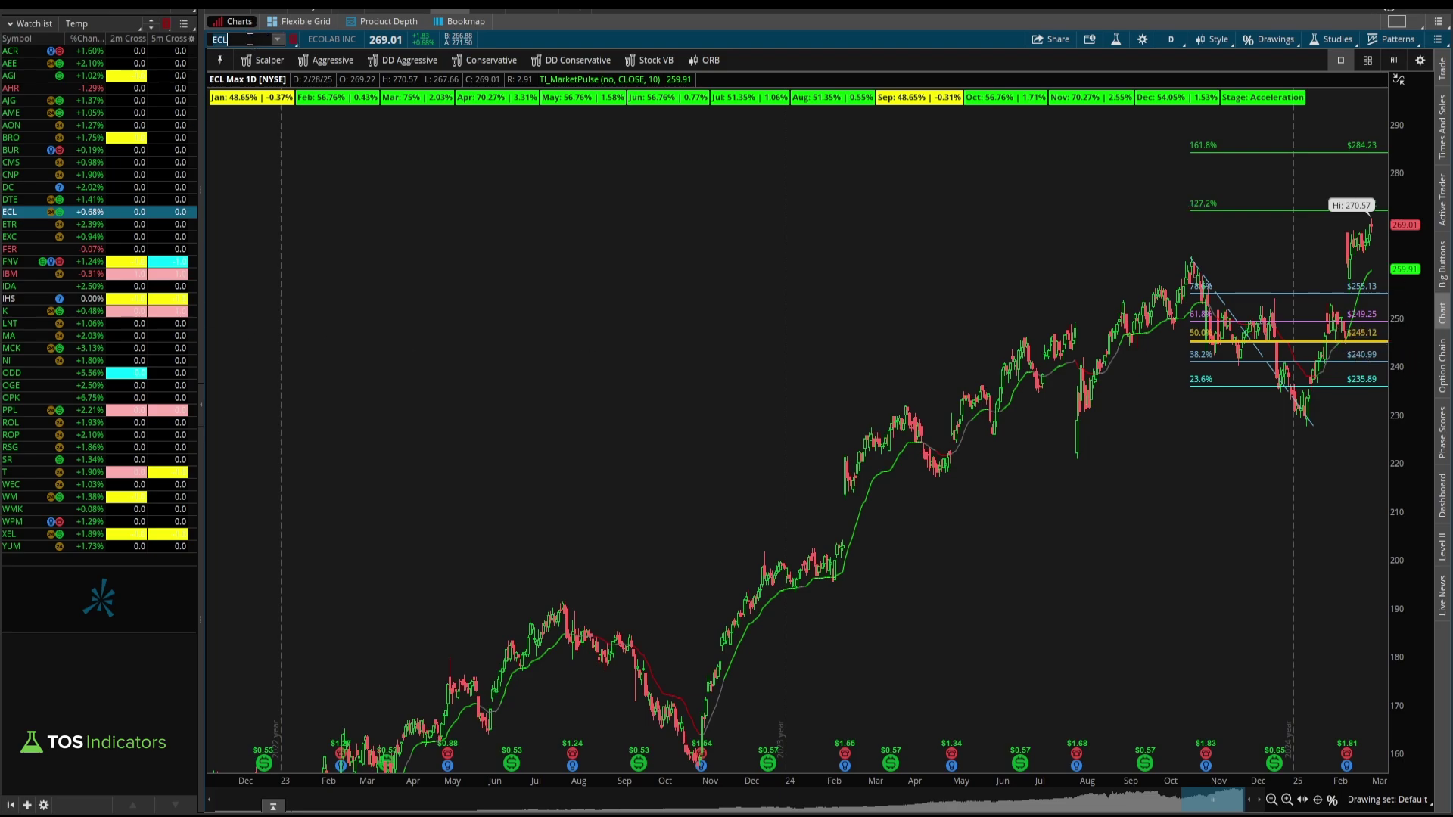
Step: Chart RSG and WM in turn to examine their trends and seasonality labels
{"action": "left_click", "coordinate": [249, 39]}
{"action": "type", "text": "RSG"}
{"action": "key", "text": "Return"}
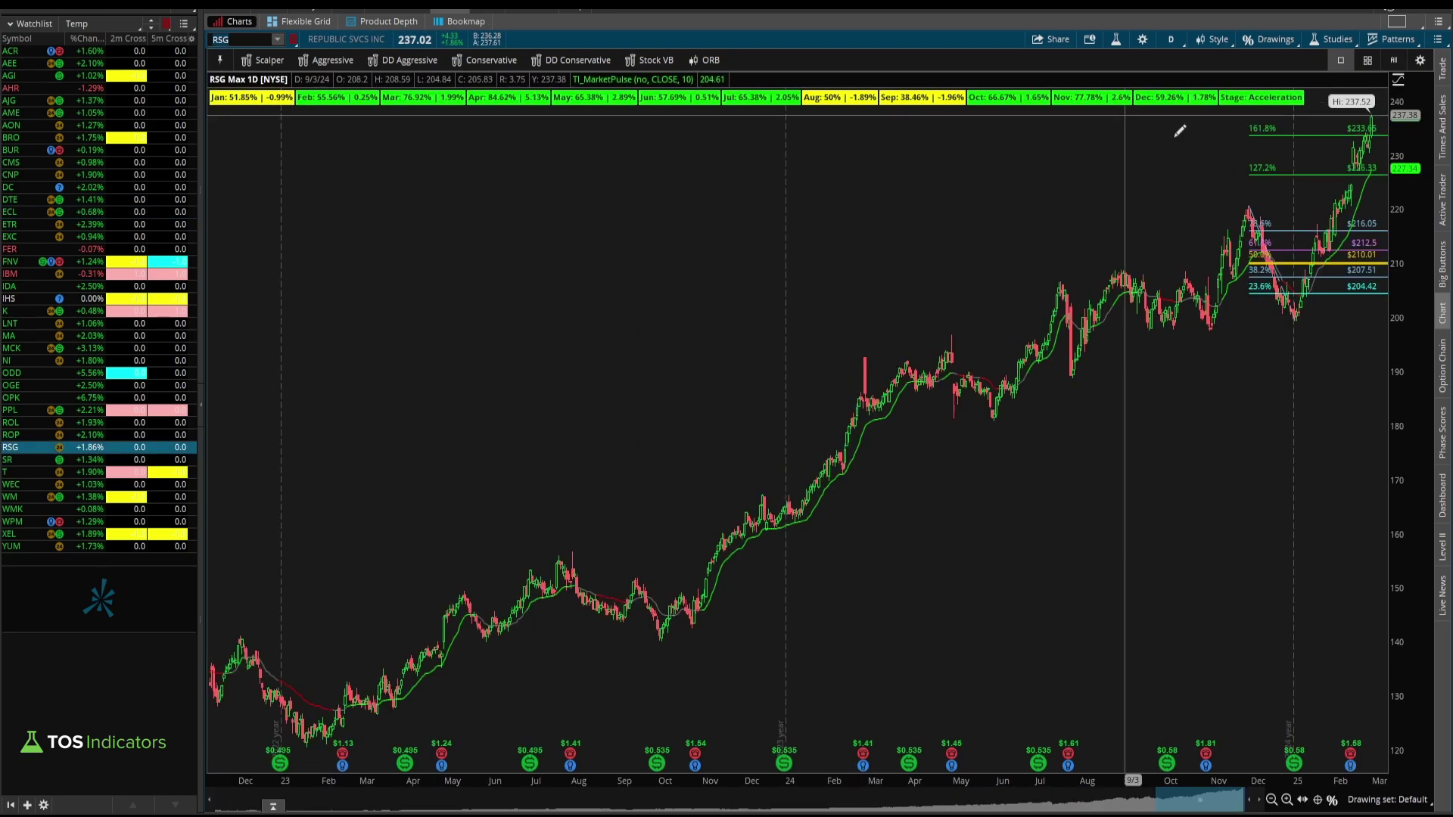
{"action": "type", "text": "W"}
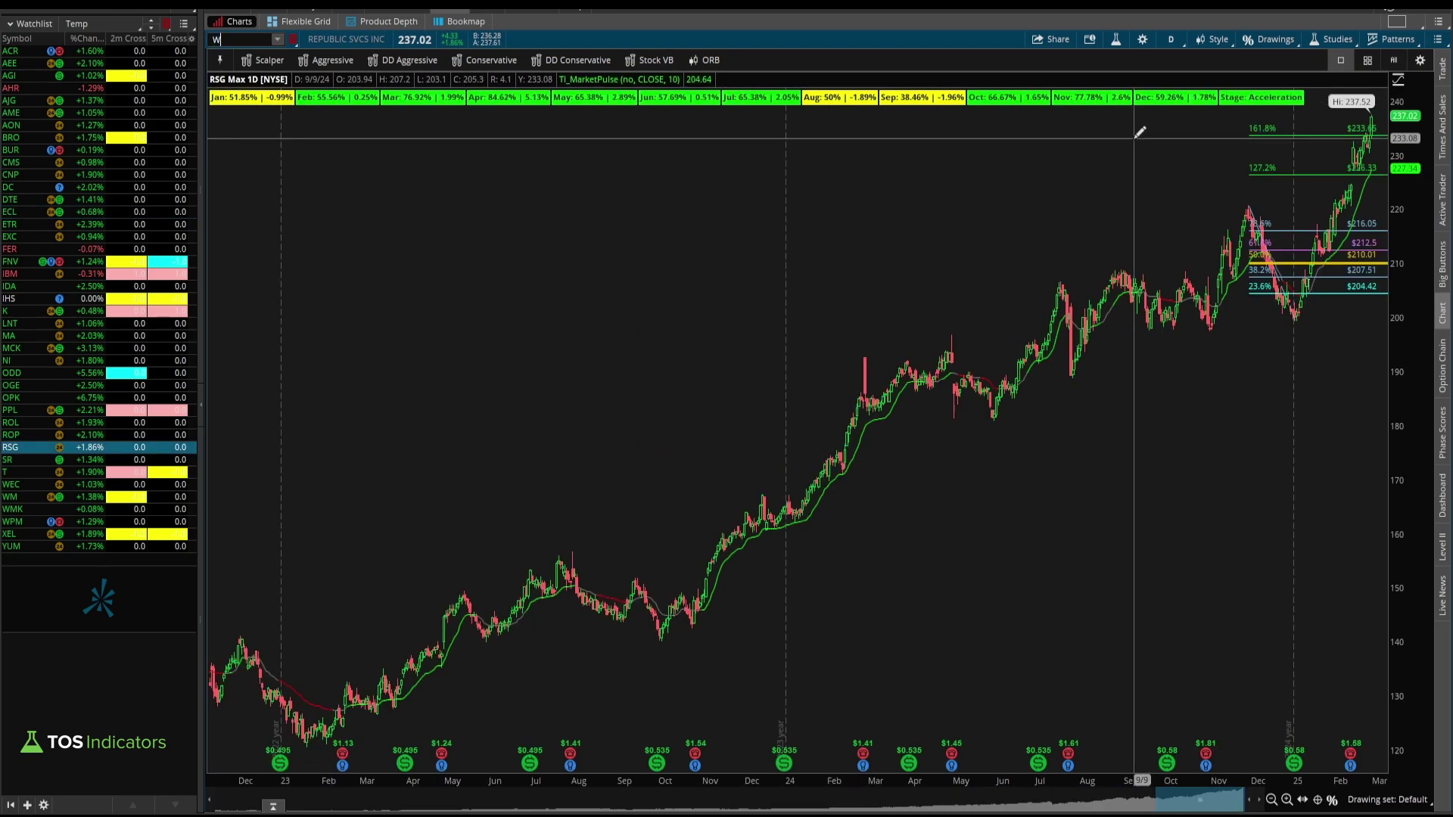
{"action": "type", "text": "M"}
{"action": "key", "text": "Return"}
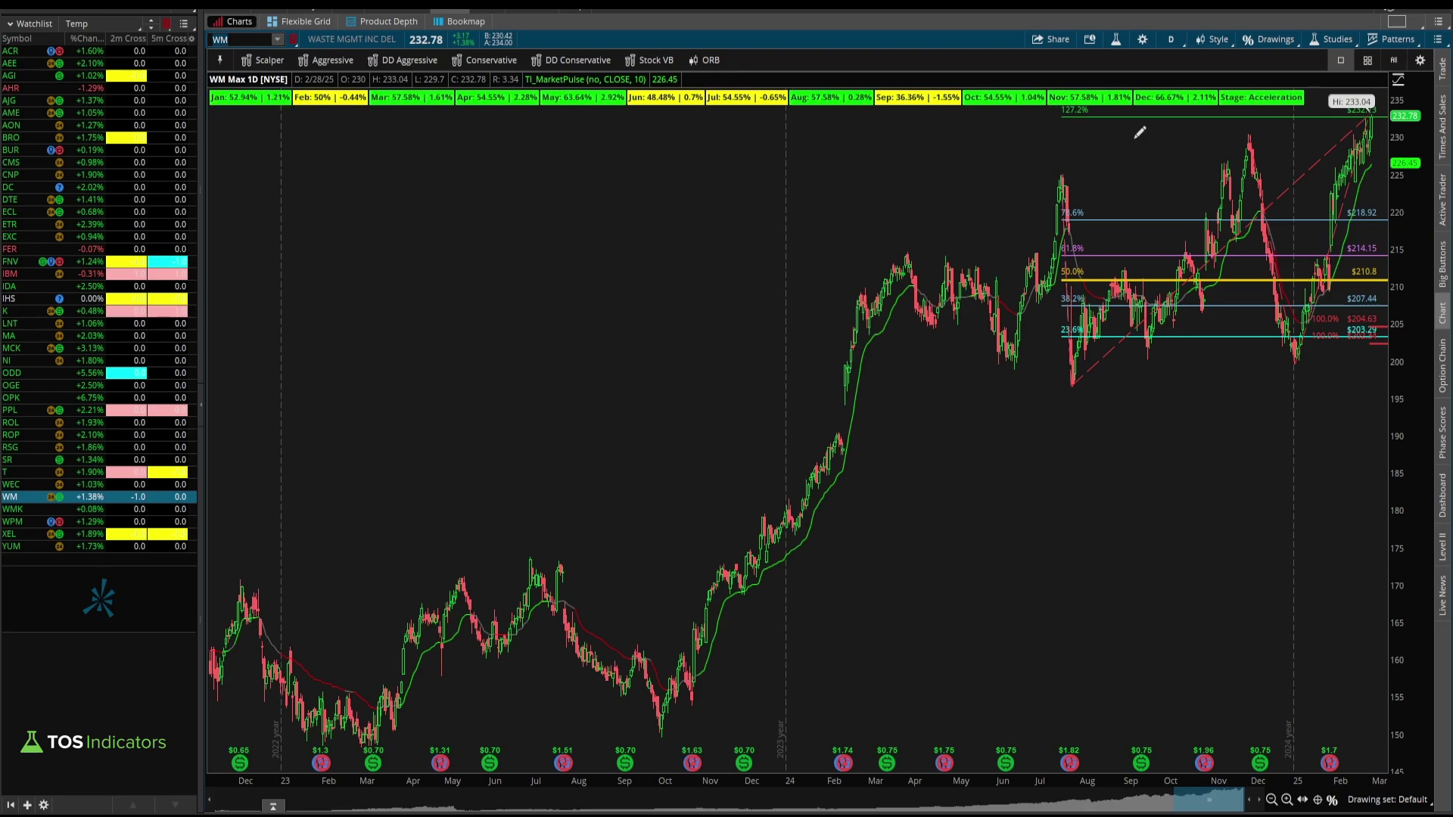
{"action": "key", "text": "alt"}
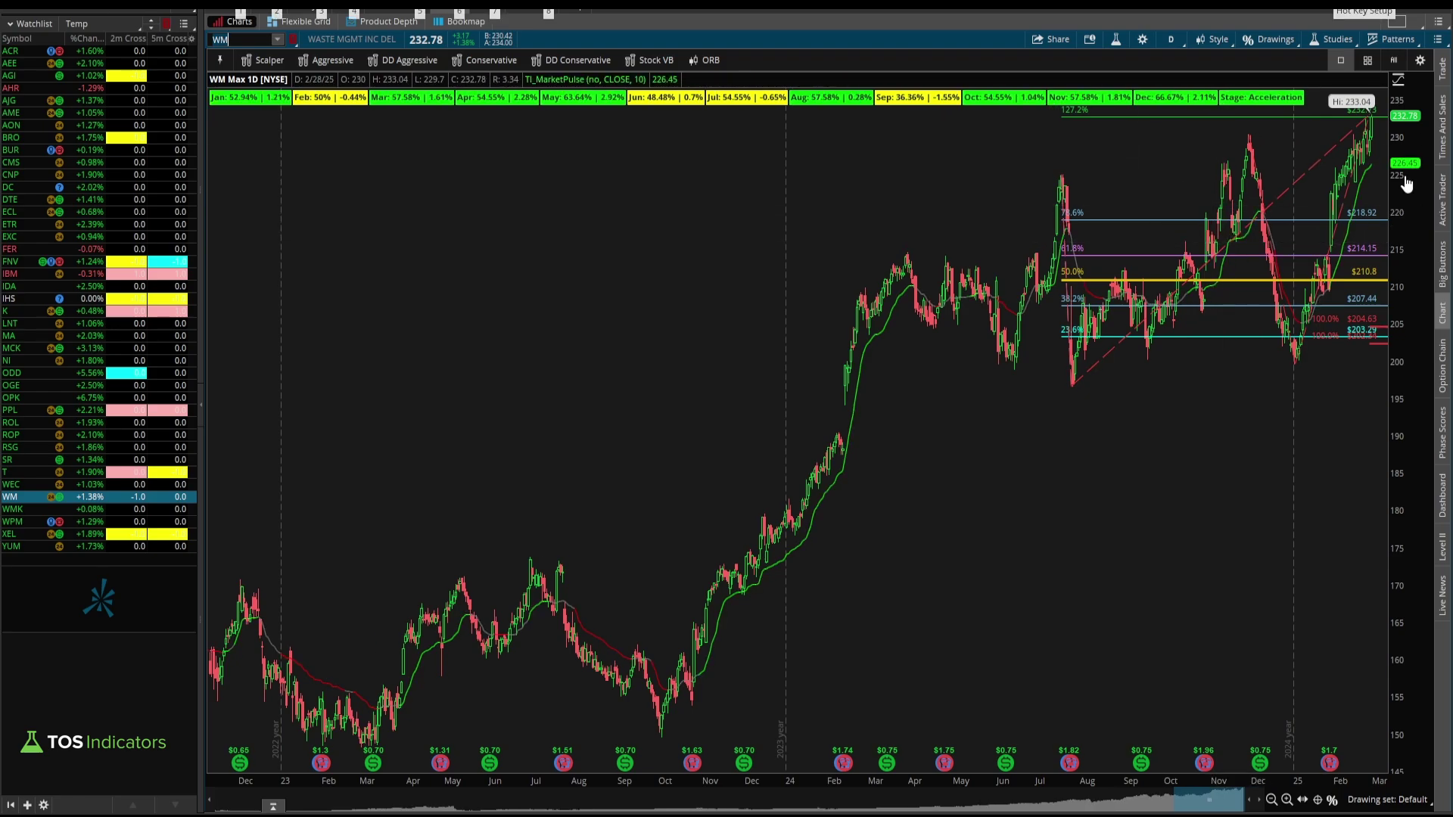
Step: Load the MA chart, mark its latest high, and underline the March, April and May seasonality labels
{"action": "left_click", "coordinate": [254, 40]}
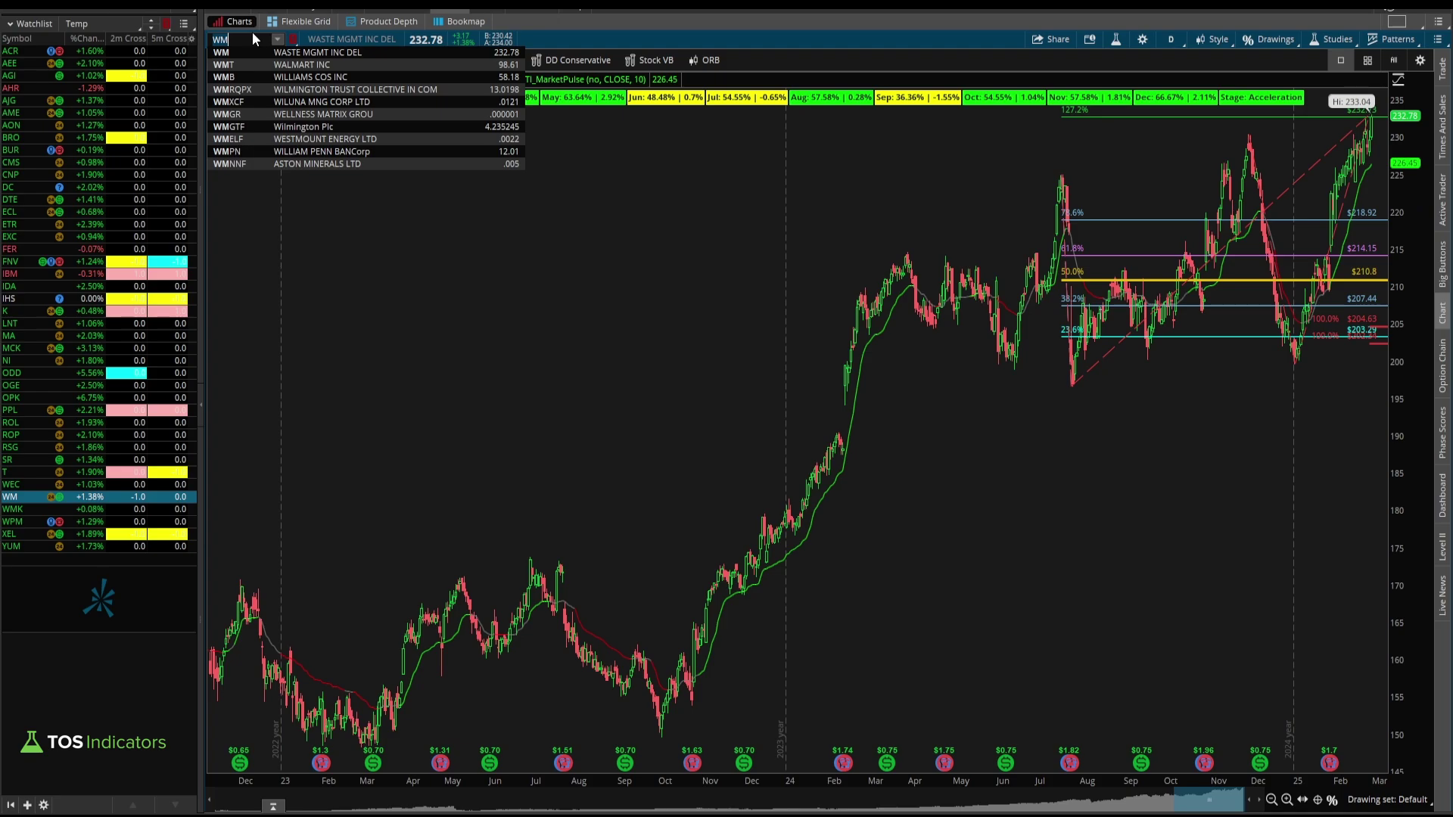
{"action": "type", "text": "MA"}
{"action": "key", "text": "Return"}
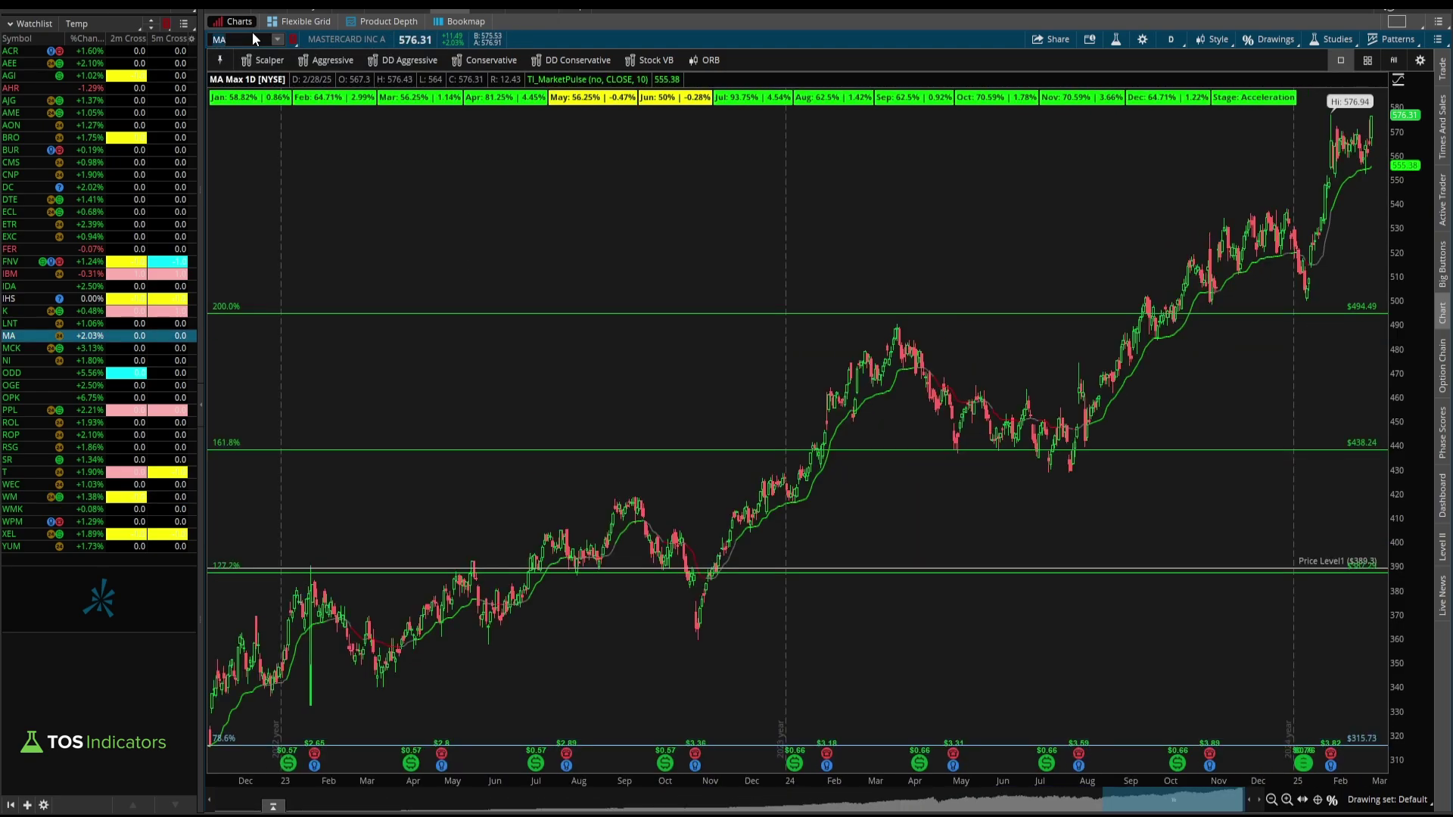
{"action": "left_click_drag", "start_coordinate": [1317, 115], "coordinate": [1376, 115]}
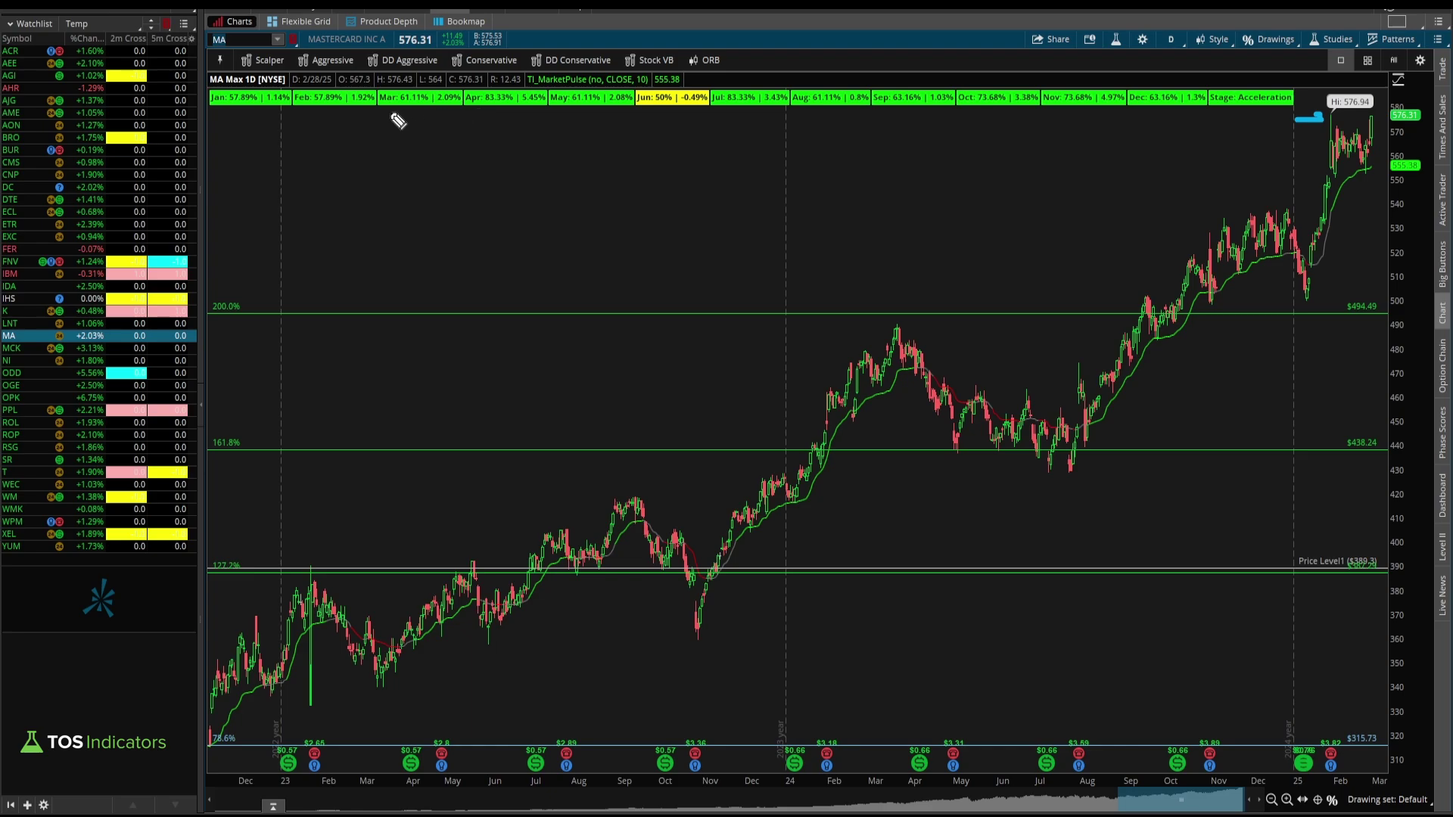
{"action": "left_click_drag", "start_coordinate": [382, 111], "coordinate": [450, 110]}
{"action": "left_click_drag", "start_coordinate": [488, 112], "coordinate": [533, 113]}
{"action": "left_click_drag", "start_coordinate": [546, 119], "coordinate": [599, 120]}
Step: Chart YUM and WPM in turn to examine their trends and seasonality labels
{"action": "type", "text": "M"}
{"action": "key", "text": "Return"}
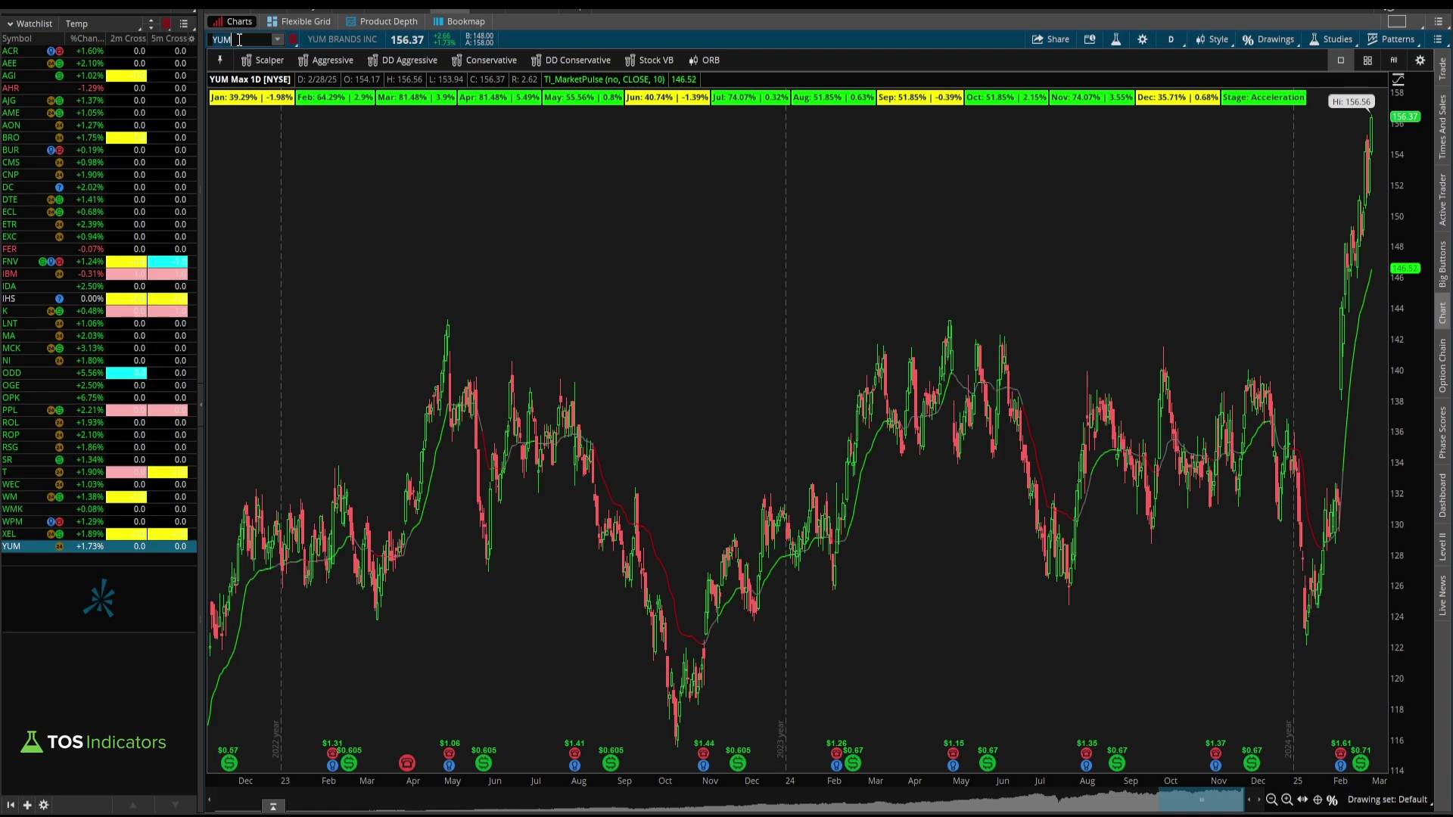
{"action": "type", "text": "WPM"}
{"action": "key", "text": "Return"}
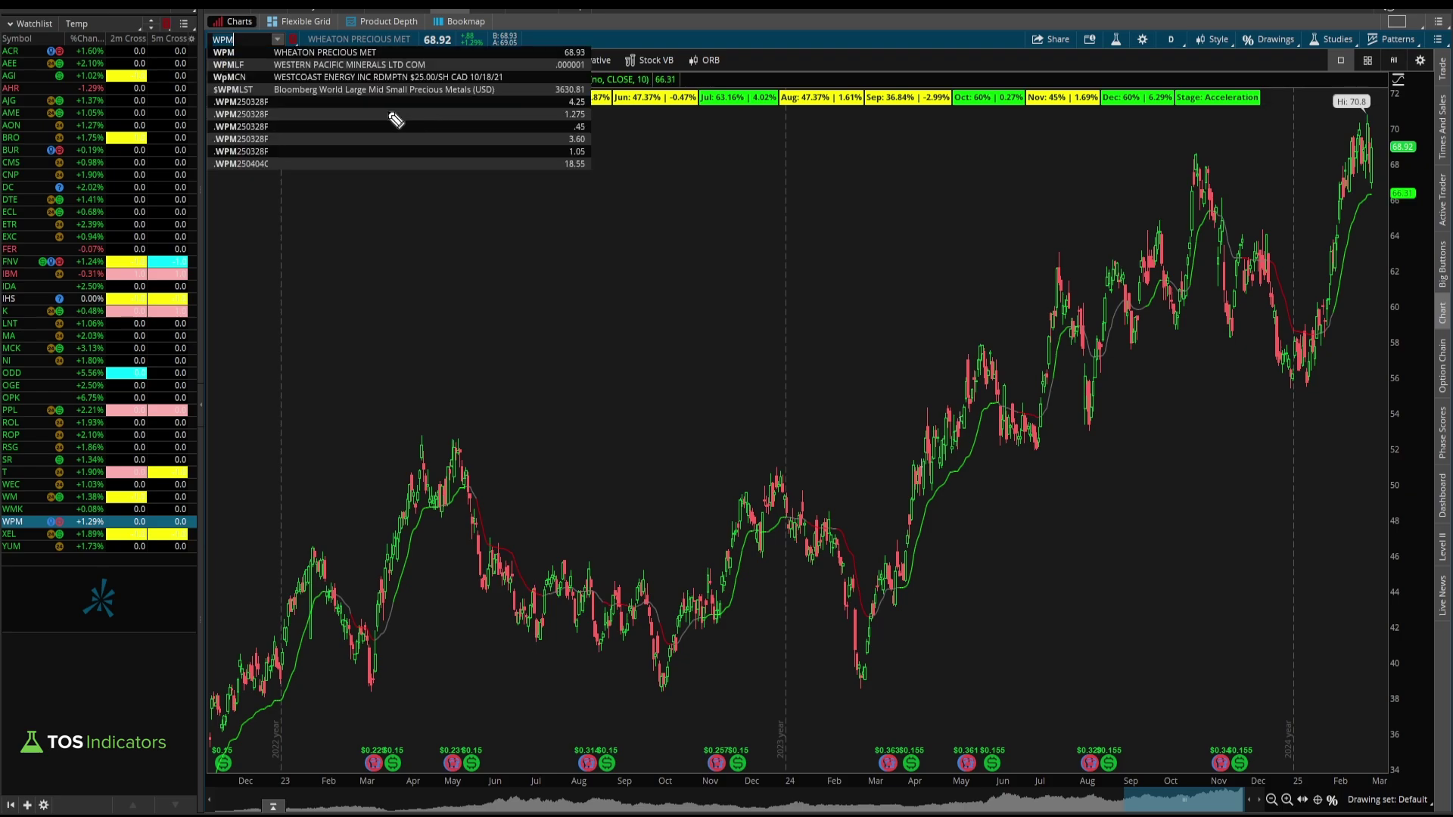
Step: Underline WPM's May seasonality label and mark the latest price rise and recent high on its chart
{"action": "key", "text": "ctrl+shift+3"}
{"action": "left_click_drag", "start_coordinate": [539, 114], "coordinate": [617, 114]}
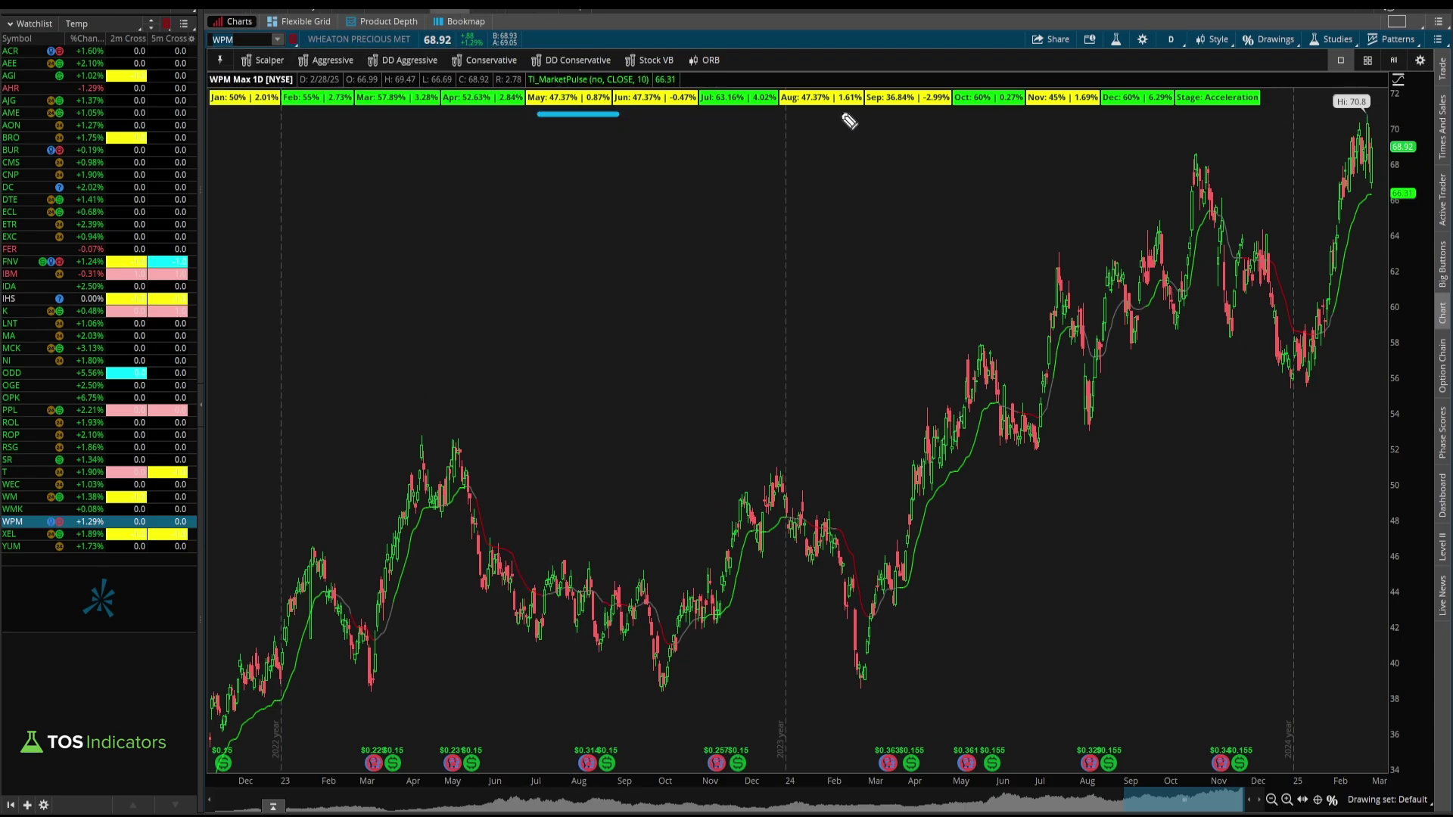
{"action": "mouse_move", "coordinate": [1284, 171]}
{"action": "left_mouse_down"}
{"action": "mouse_move", "coordinate": [1344, 173]}
{"action": "mouse_move", "coordinate": [1329, 183]}
{"action": "left_mouse_up"}
{"action": "left_click_drag", "start_coordinate": [1350, 124], "coordinate": [1375, 123]}
{"action": "key", "text": "ctrl+shift+7"}
{"action": "key", "text": "ctrl+shift+2"}
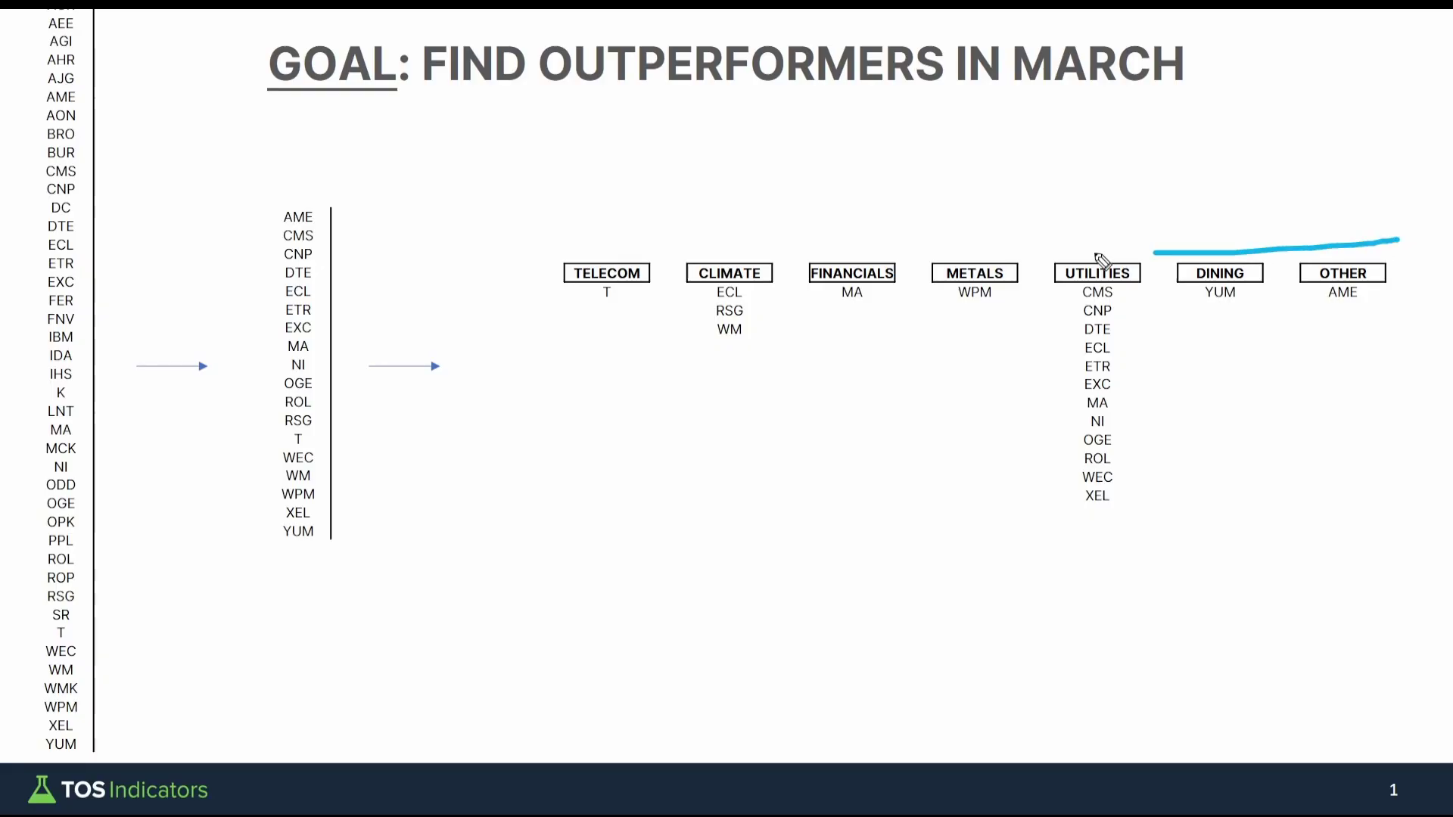
{"action": "mouse_move", "coordinate": [1265, 248]}
{"action": "left_mouse_down"}
{"action": "mouse_move", "coordinate": [666, 251]}
{"action": "mouse_move", "coordinate": [567, 328]}
{"action": "mouse_move", "coordinate": [977, 537]}
{"action": "mouse_move", "coordinate": [1430, 375]}
{"action": "mouse_move", "coordinate": [1419, 250]}
{"action": "mouse_move", "coordinate": [1392, 242]}
{"action": "left_mouse_up"}
{"action": "mouse_move", "coordinate": [1155, 160]}
{"action": "left_mouse_down"}
{"action": "mouse_move", "coordinate": [1097, 226]}
{"action": "mouse_move", "coordinate": [1131, 227]}
{"action": "left_mouse_up"}
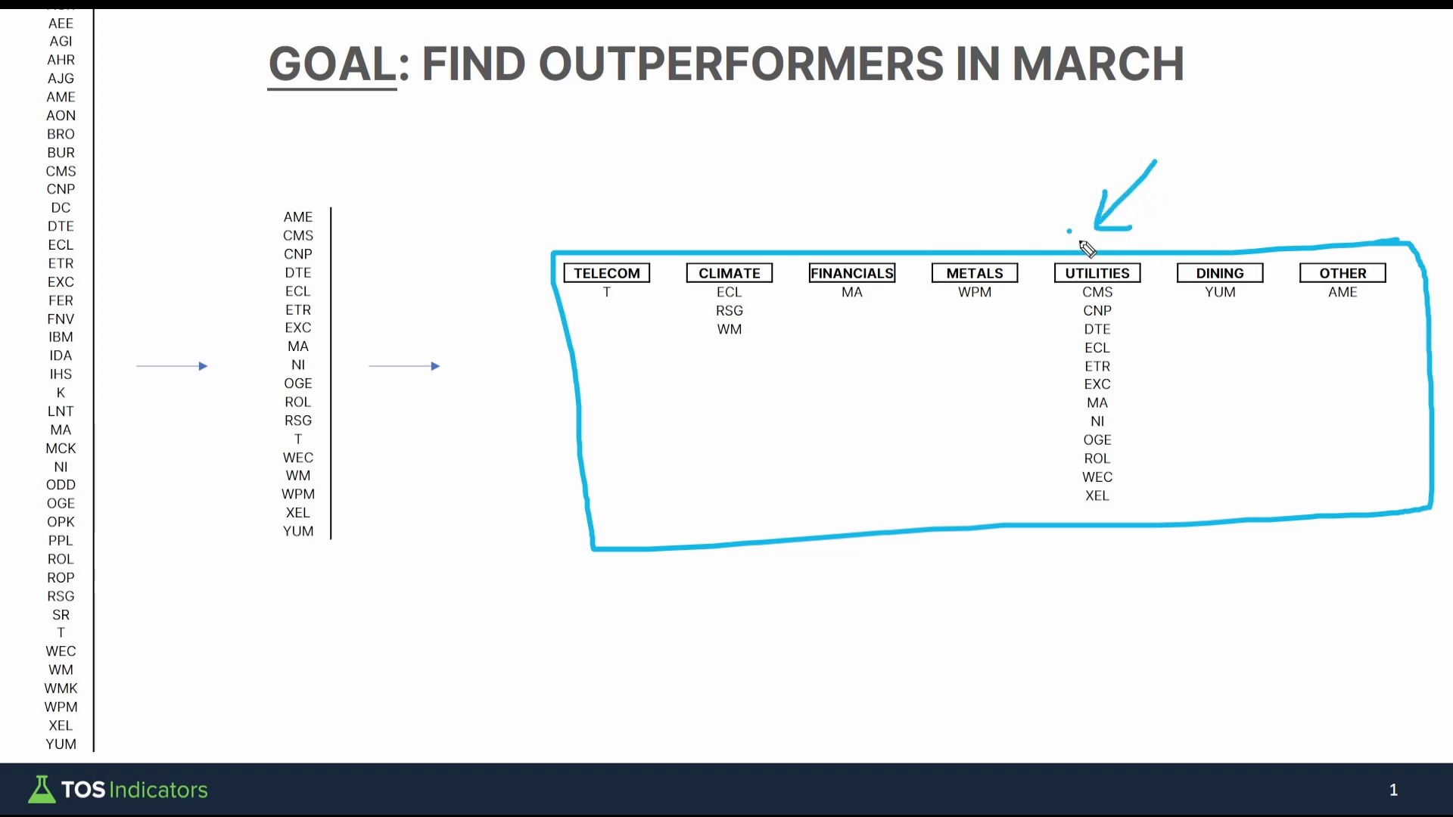
{"action": "mouse_move", "coordinate": [1088, 248]}
{"action": "left_mouse_down"}
{"action": "mouse_move", "coordinate": [1090, 231]}
{"action": "mouse_move", "coordinate": [1150, 248]}
{"action": "mouse_move", "coordinate": [1125, 508]}
{"action": "left_mouse_up"}
{"action": "mouse_move", "coordinate": [1165, 417]}
{"action": "left_mouse_down"}
{"action": "mouse_move", "coordinate": [1253, 426]}
{"action": "mouse_move", "coordinate": [1247, 449]}
{"action": "left_mouse_up"}
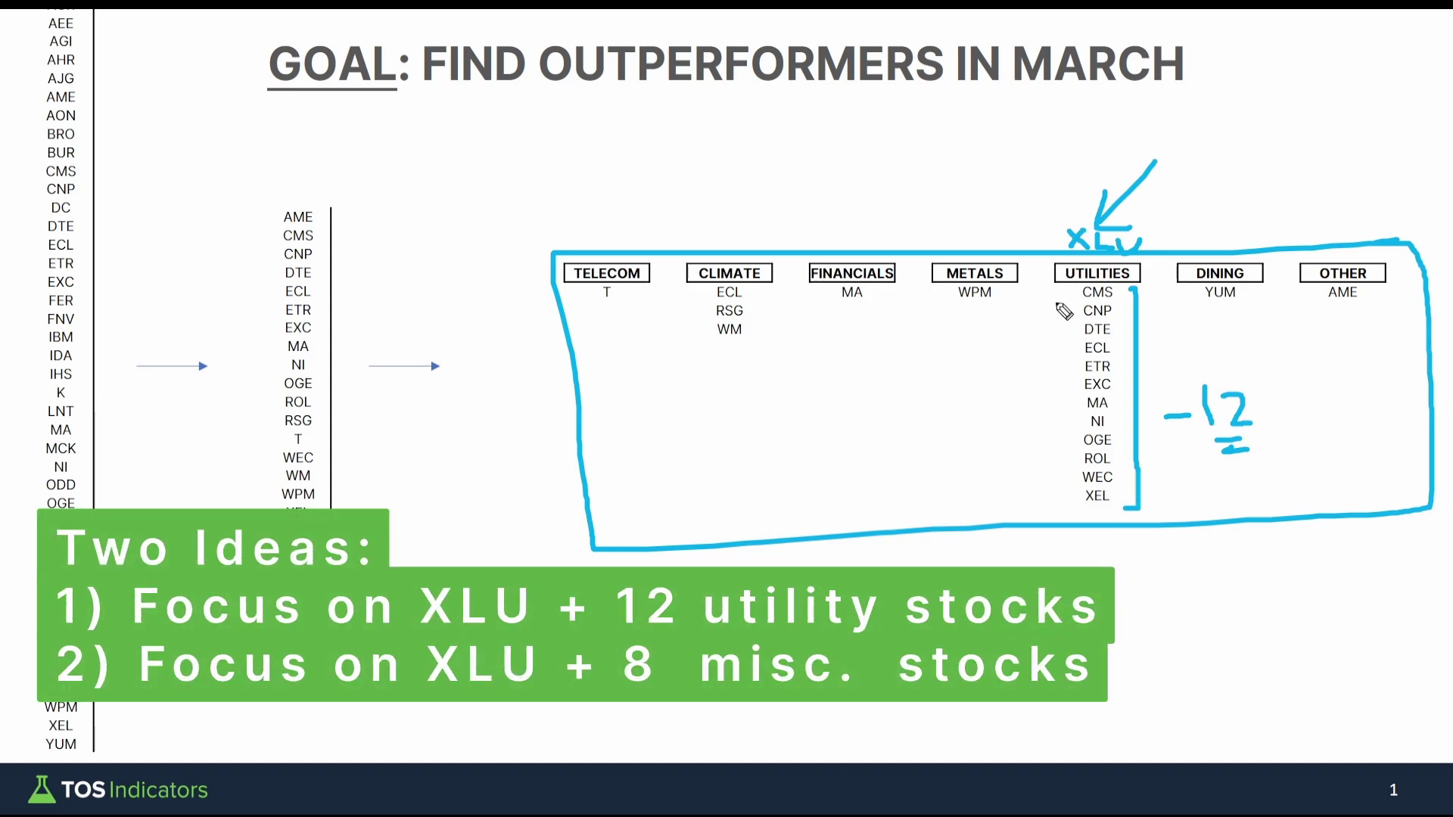
{"action": "mouse_move", "coordinate": [1056, 297]}
{"action": "left_mouse_down"}
{"action": "mouse_move", "coordinate": [1044, 488]}
{"action": "mouse_move", "coordinate": [1056, 470]}
{"action": "left_mouse_up"}
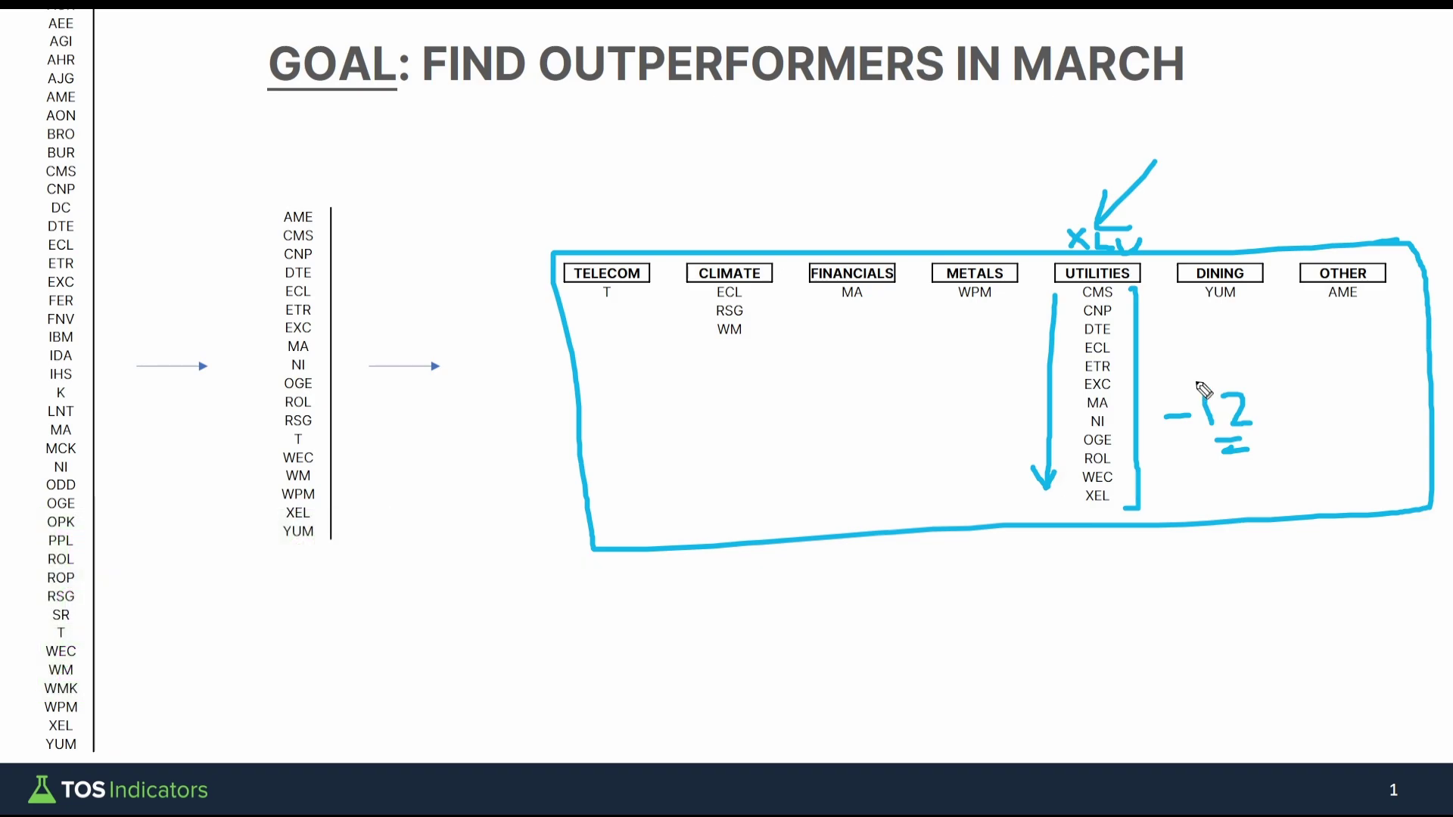
{"action": "mouse_move", "coordinate": [606, 256]}
{"action": "left_mouse_down"}
{"action": "mouse_move", "coordinate": [644, 309]}
{"action": "mouse_move", "coordinate": [581, 312]}
{"action": "left_mouse_up"}
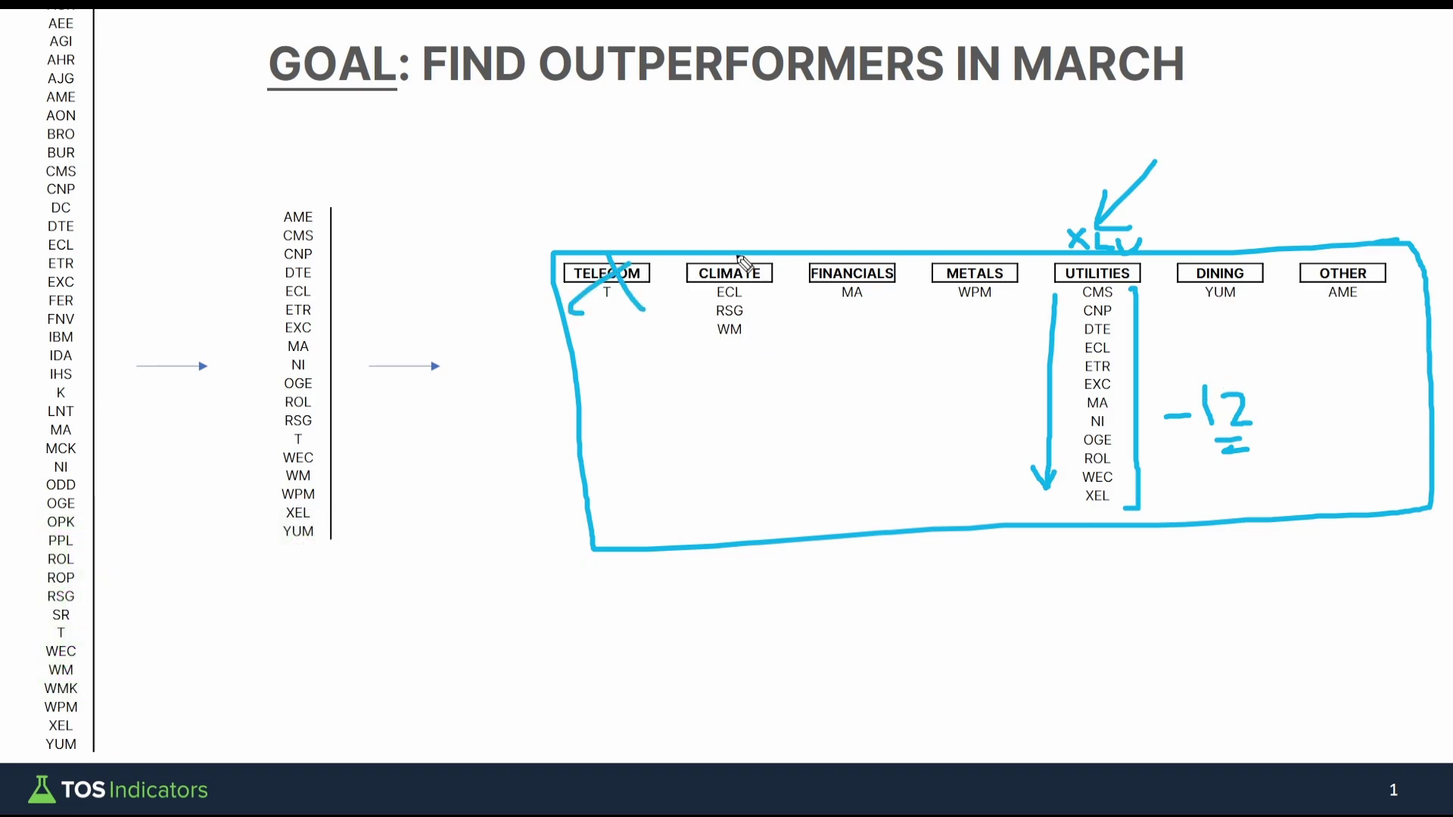
{"action": "left_click_drag", "start_coordinate": [738, 257], "coordinate": [773, 320]}
{"action": "left_click_drag", "start_coordinate": [787, 274], "coordinate": [725, 306]}
{"action": "left_click_drag", "start_coordinate": [842, 259], "coordinate": [886, 308]}
{"action": "left_click_drag", "start_coordinate": [890, 270], "coordinate": [837, 304]}
{"action": "left_click_drag", "start_coordinate": [951, 273], "coordinate": [984, 317]}
{"action": "left_click_drag", "start_coordinate": [979, 256], "coordinate": [954, 299]}
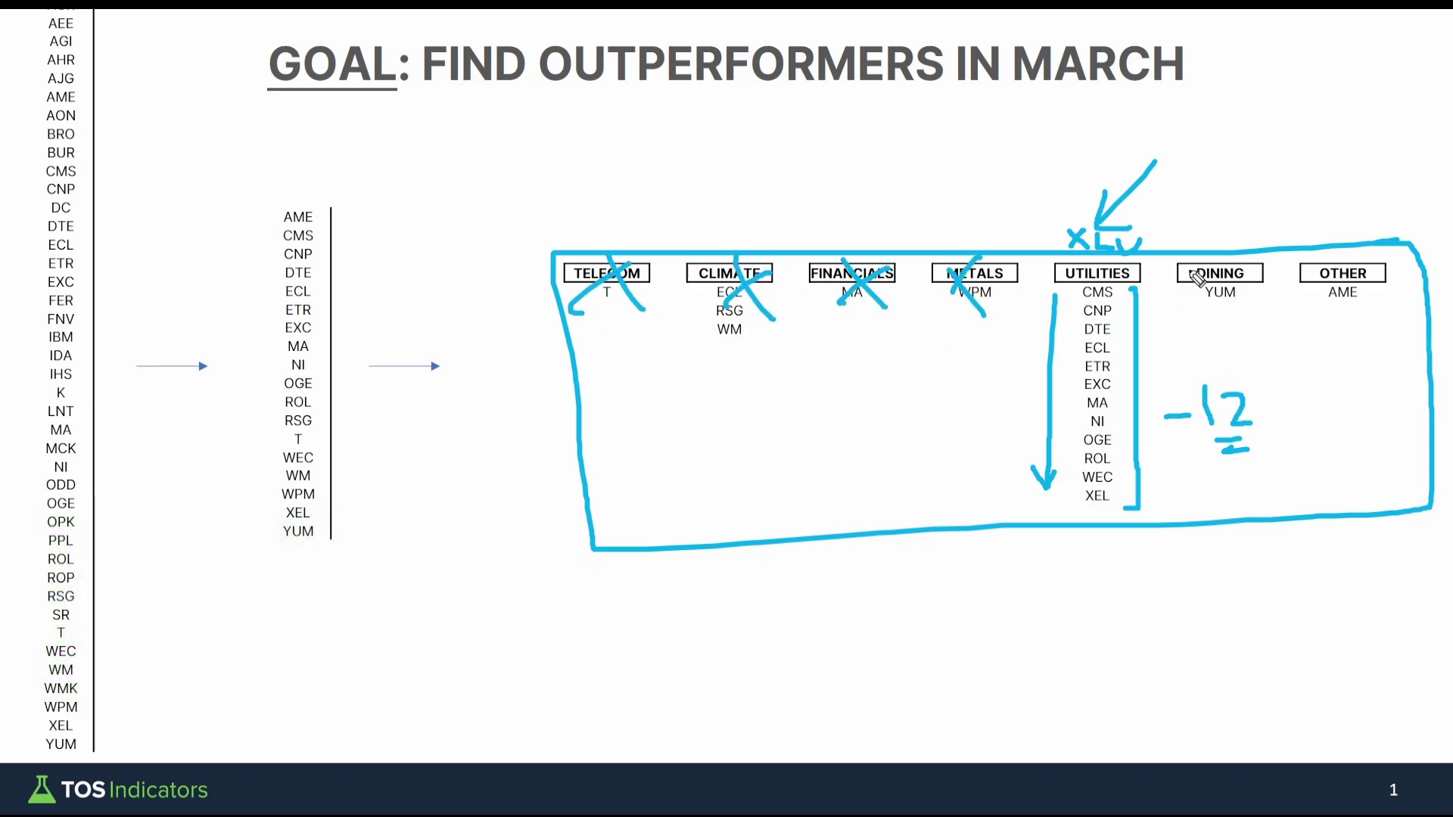
{"action": "left_click_drag", "start_coordinate": [1190, 271], "coordinate": [1245, 299]}
{"action": "left_click_drag", "start_coordinate": [1235, 258], "coordinate": [1195, 301]}
{"action": "left_click_drag", "start_coordinate": [1301, 279], "coordinate": [1357, 309]}
{"action": "left_click_drag", "start_coordinate": [1354, 266], "coordinate": [1328, 313]}
{"action": "key", "text": "e"}
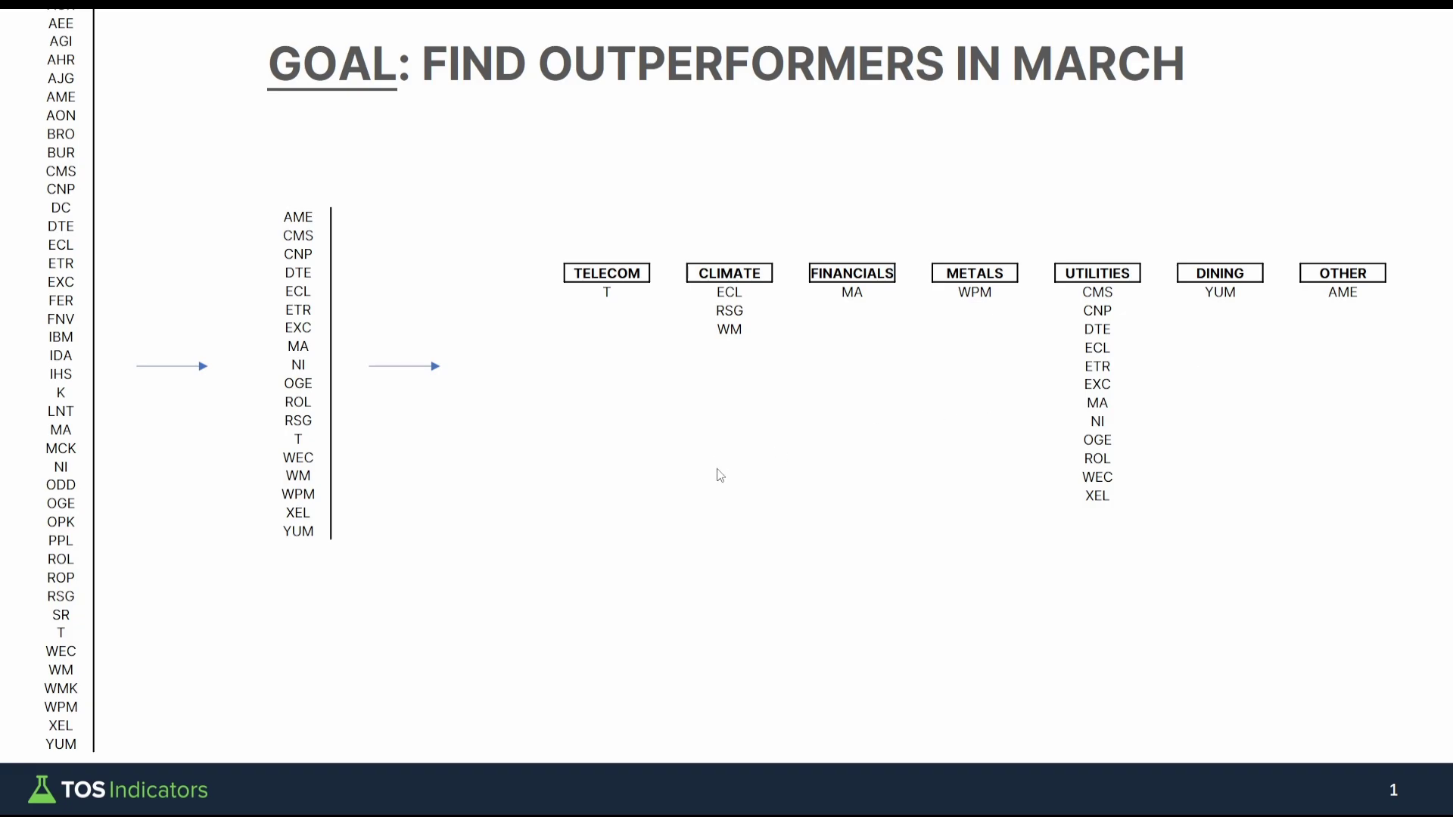
Step: Return to thinkorswim, load XLU, bracket the 77.69 to 78.58 zone, draw an upward arrow from the latest candles, and clear the marks
{"action": "key", "text": "alt+Tab"}
{"action": "type", "text": "XLU"}
{"action": "key", "text": "Return"}
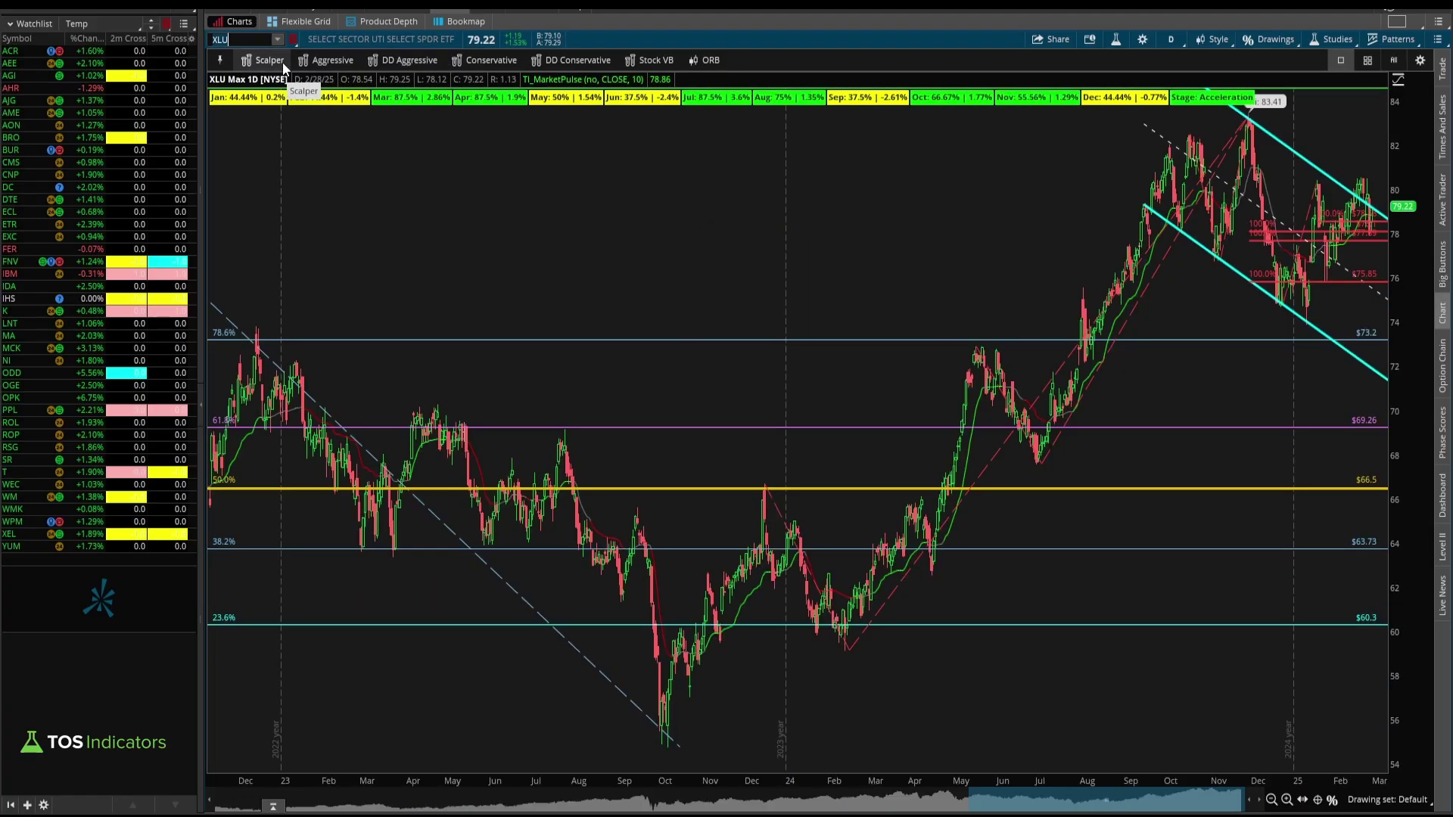
{"action": "left_click_drag", "start_coordinate": [1121, 341], "coordinate": [1384, 409]}
{"action": "key", "text": "ctrl+shift+3"}
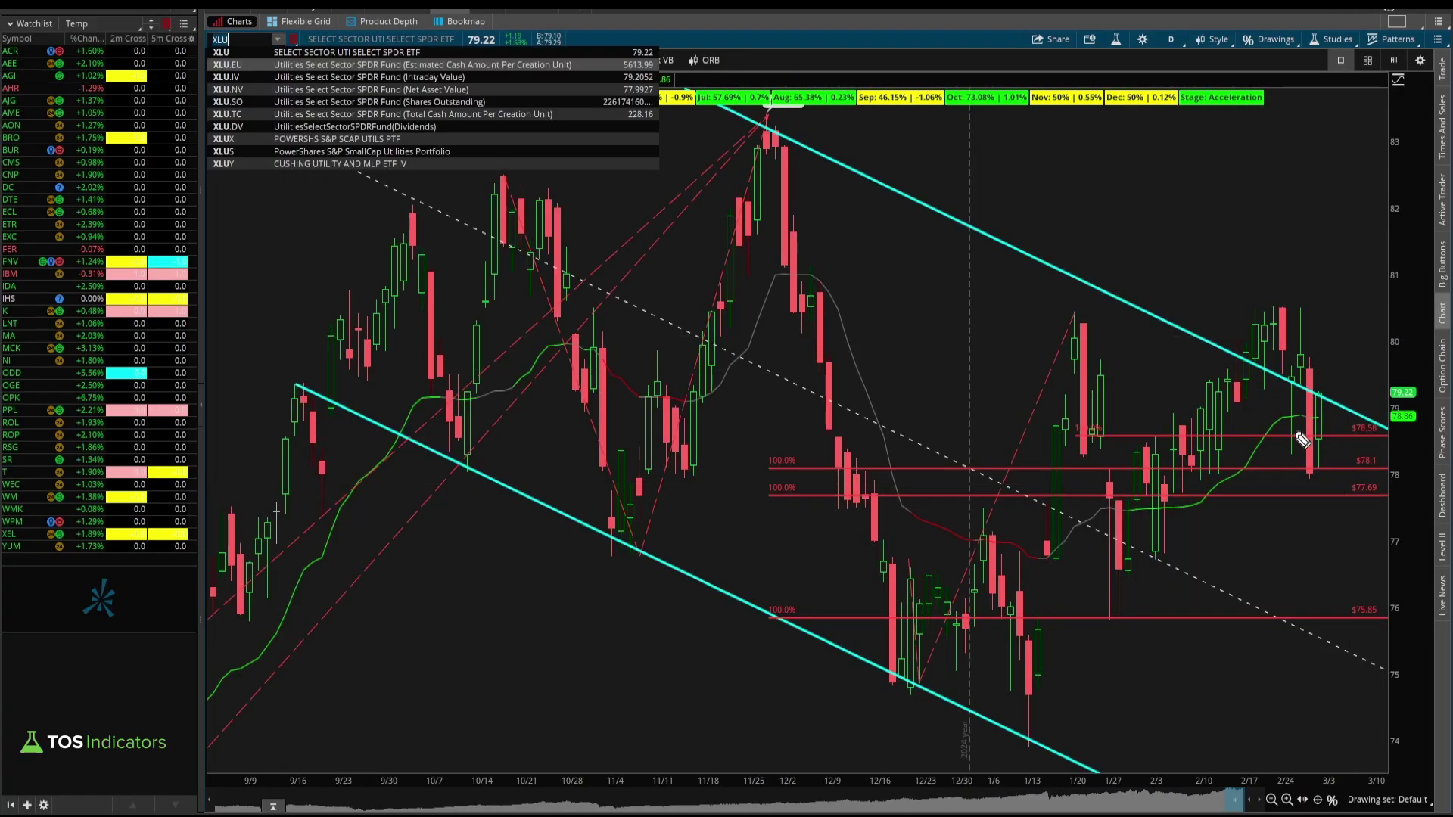
{"action": "left_click_drag", "start_coordinate": [1294, 431], "coordinate": [1276, 495]}
{"action": "mouse_move", "coordinate": [1332, 446]}
{"action": "left_mouse_down"}
{"action": "mouse_move", "coordinate": [1375, 323]}
{"action": "mouse_move", "coordinate": [1385, 349]}
{"action": "left_mouse_up"}
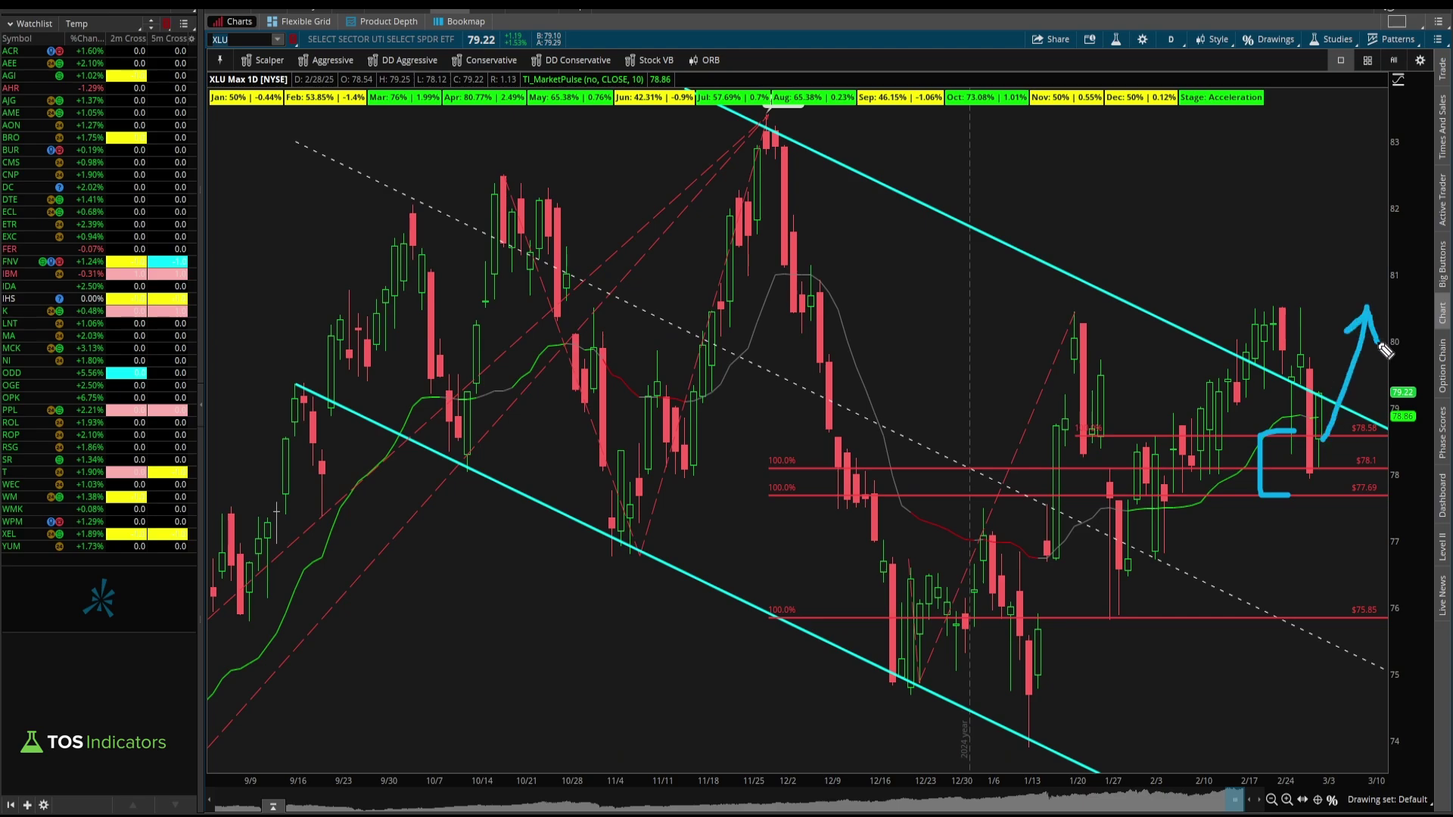
{"action": "key", "text": "e"}
Step: Examine XLU's 127.2% Fibonacci level above the descending channel and underline the seasonality labels from March through August
{"action": "left_click", "coordinate": [1299, 802]}
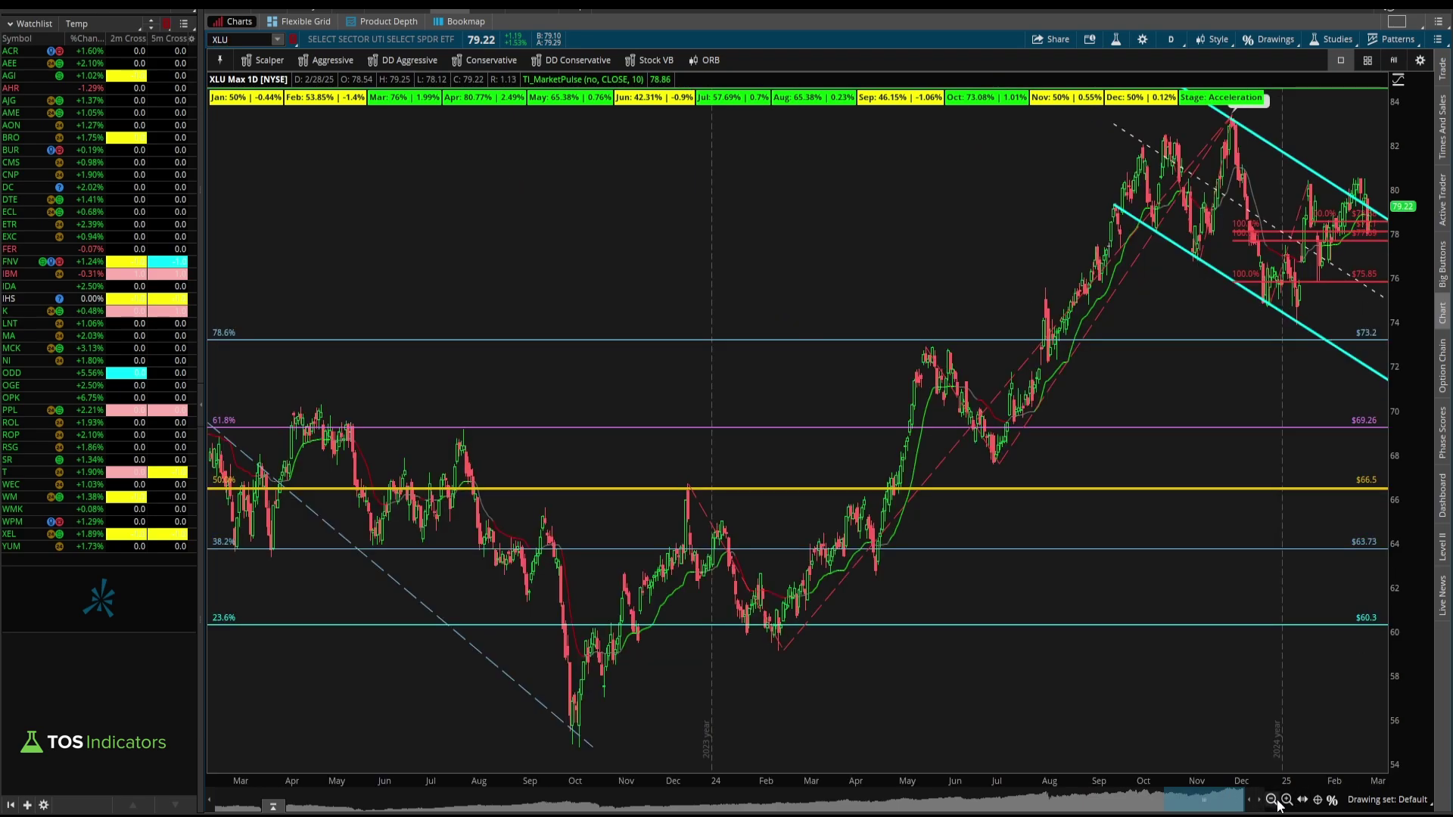
{"action": "left_click_drag", "start_coordinate": [1133, 306], "coordinate": [1420, 522]}
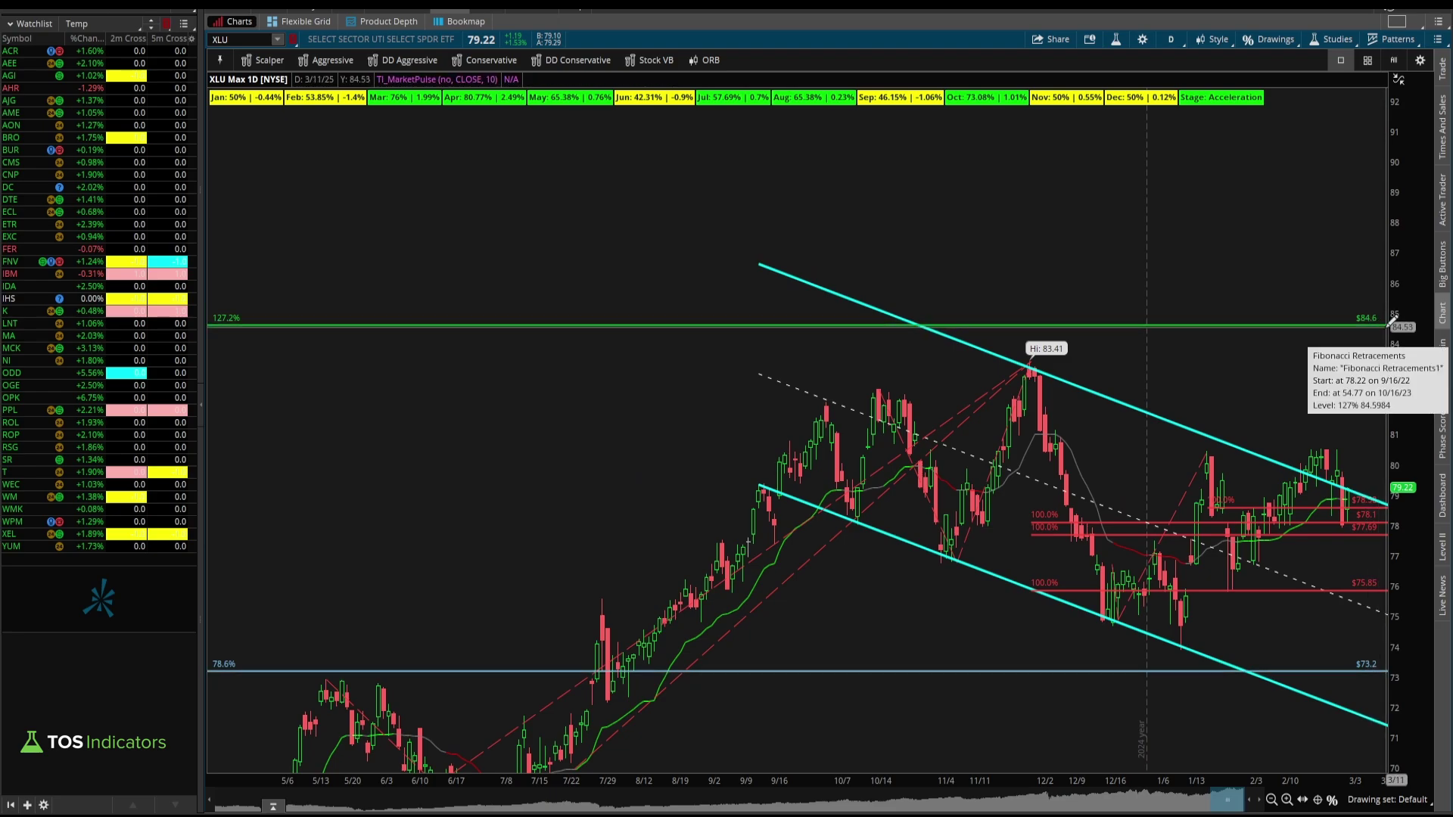
{"action": "key", "text": "alt"}
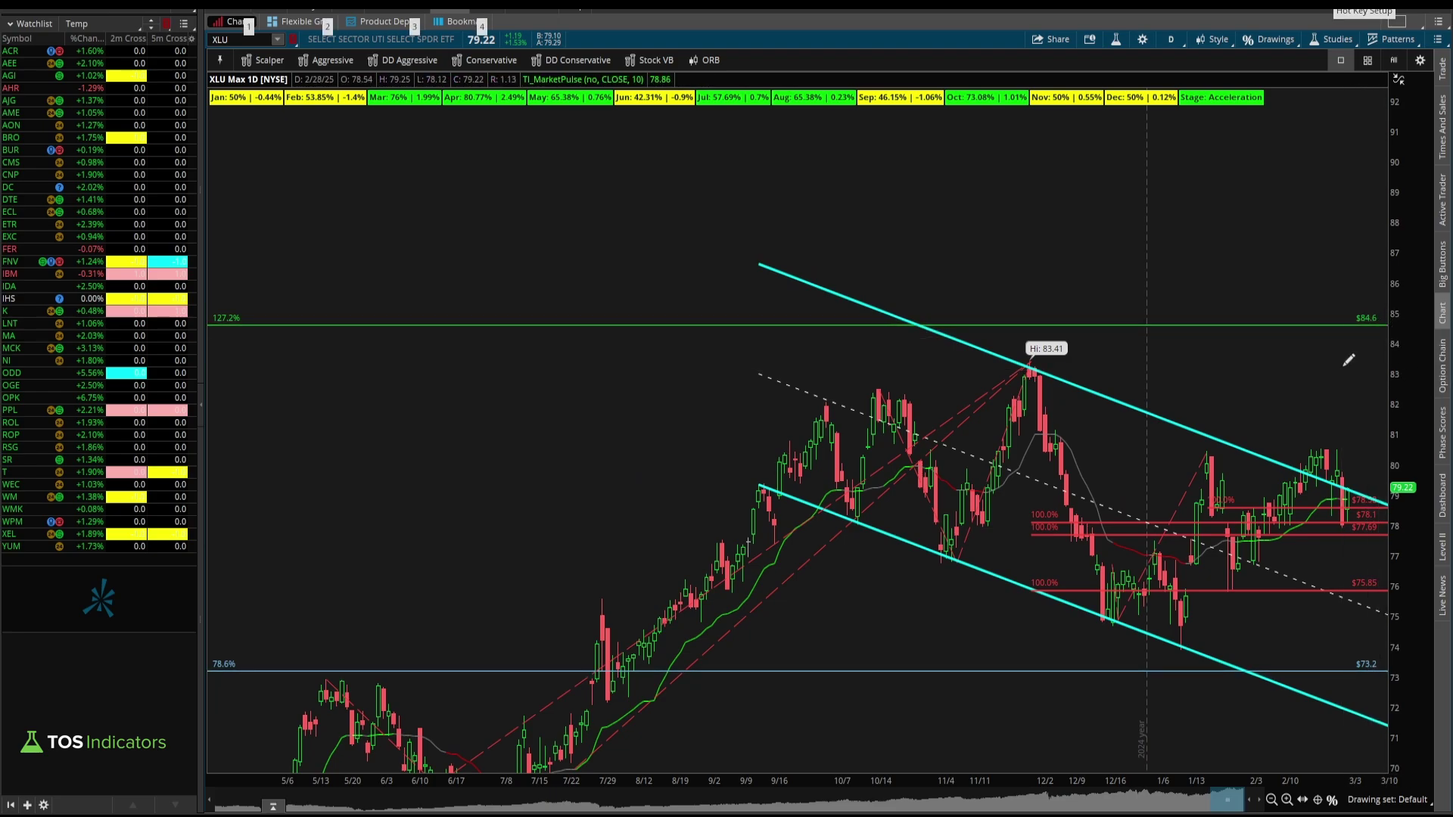
{"action": "mouse_move", "coordinate": [371, 112]}
{"action": "left_mouse_down"}
{"action": "mouse_move", "coordinate": [854, 115]}
{"action": "mouse_move", "coordinate": [862, 127]}
{"action": "mouse_move", "coordinate": [835, 132]}
{"action": "left_mouse_up"}
Step: Show the Automated Monthly Watchlist Scan and mark its study filters with a bracket and an arrow
{"action": "left_click", "coordinate": [353, 10]}
{"action": "left_click_drag", "start_coordinate": [926, 97], "coordinate": [886, 114]}
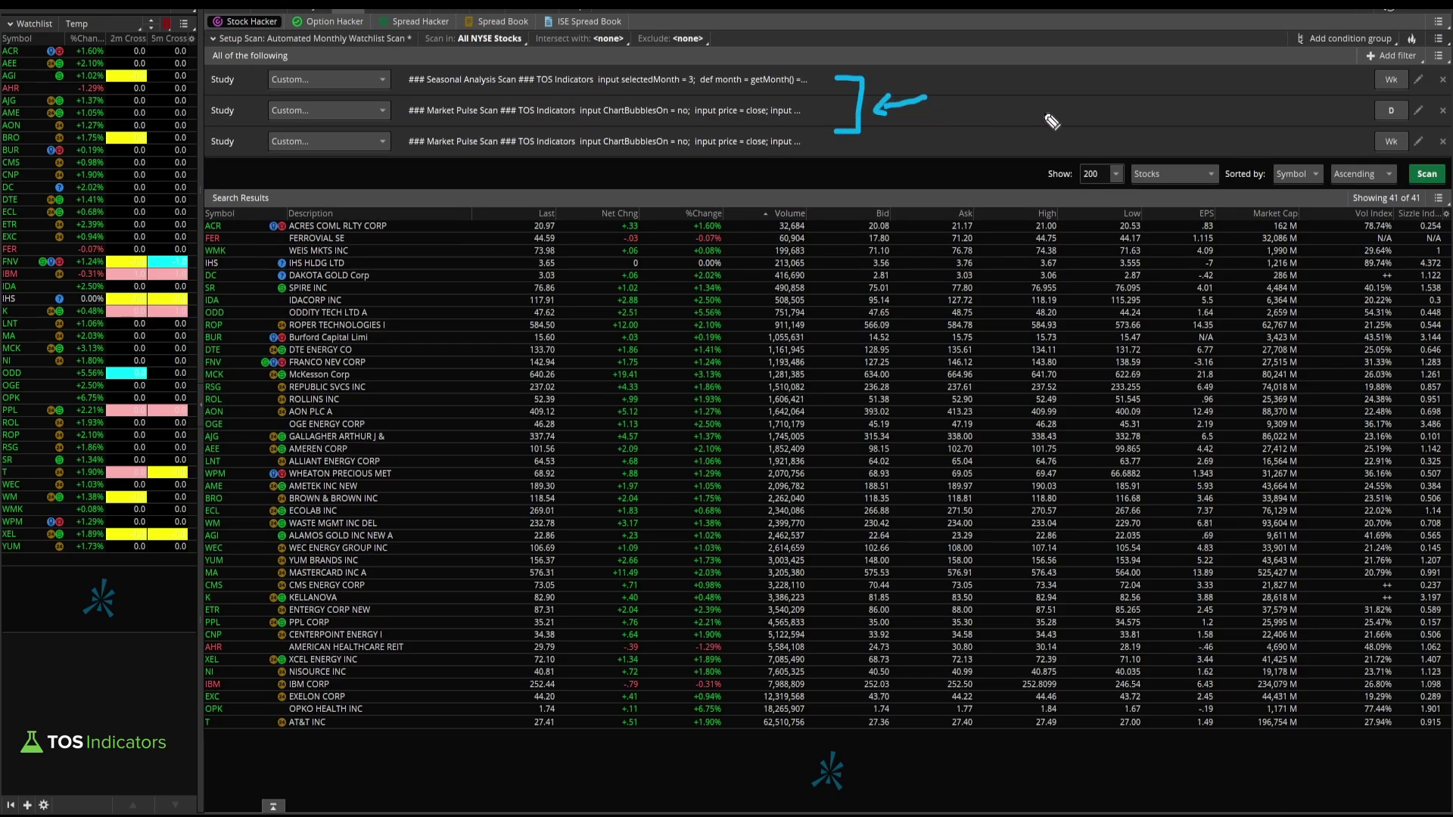